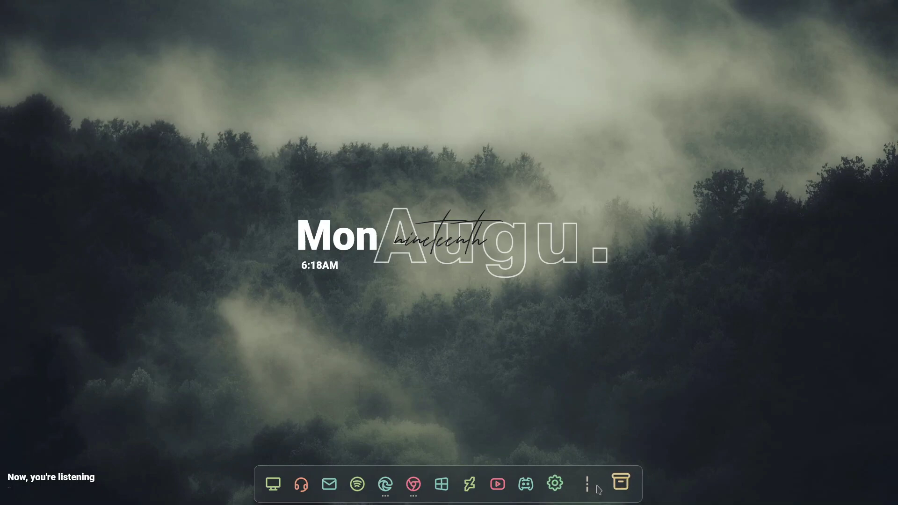
- Open This PC in Explorer, reposition the window, and select Local Disk (C:)
left_click(280, 488)
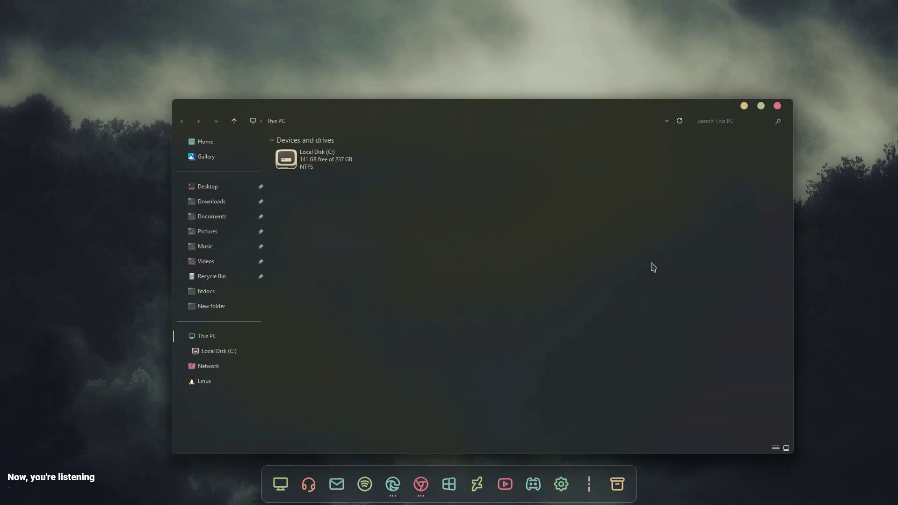
left_click_drag(525, 109, 441, 70)
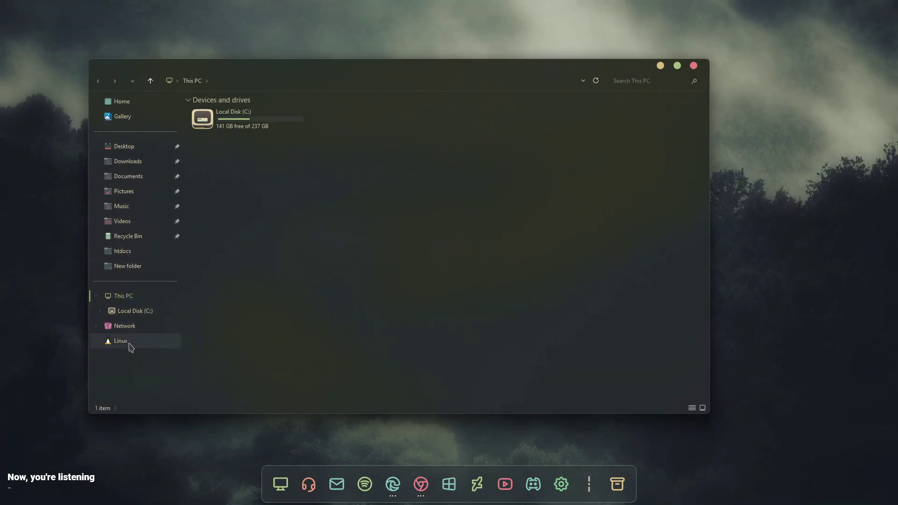
left_click(139, 101)
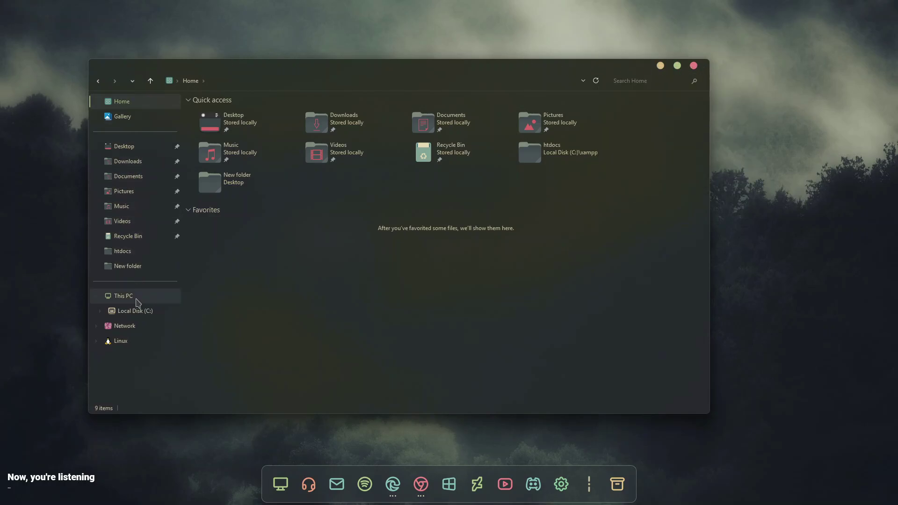
left_click(118, 297)
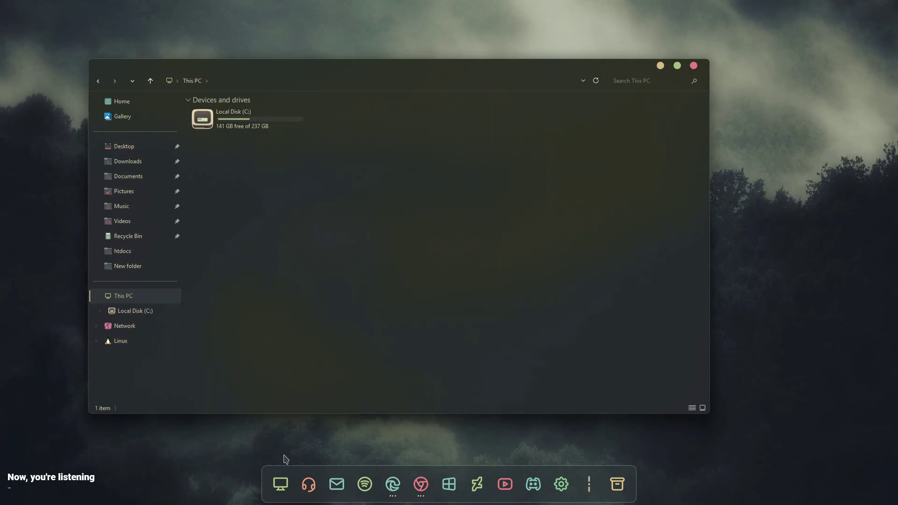
left_click(255, 129)
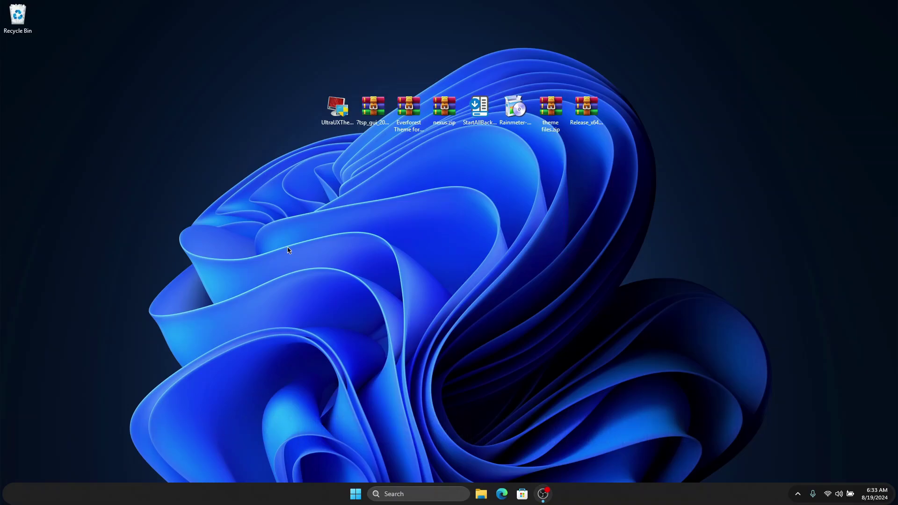
- Install UltraUXThemePatcher 4.4.2, accepting the licence terms and finishing the setup wizard
left_click_drag(330, 123, 426, 206)
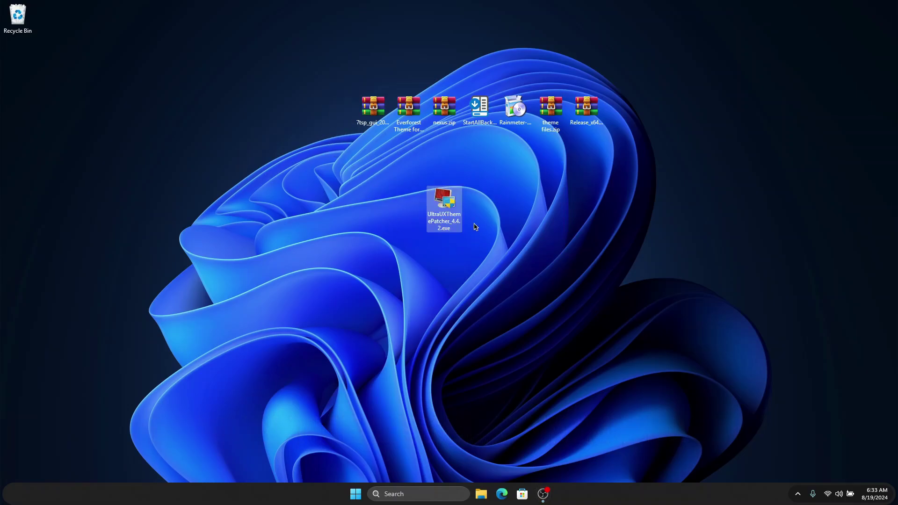
double_click(446, 202)
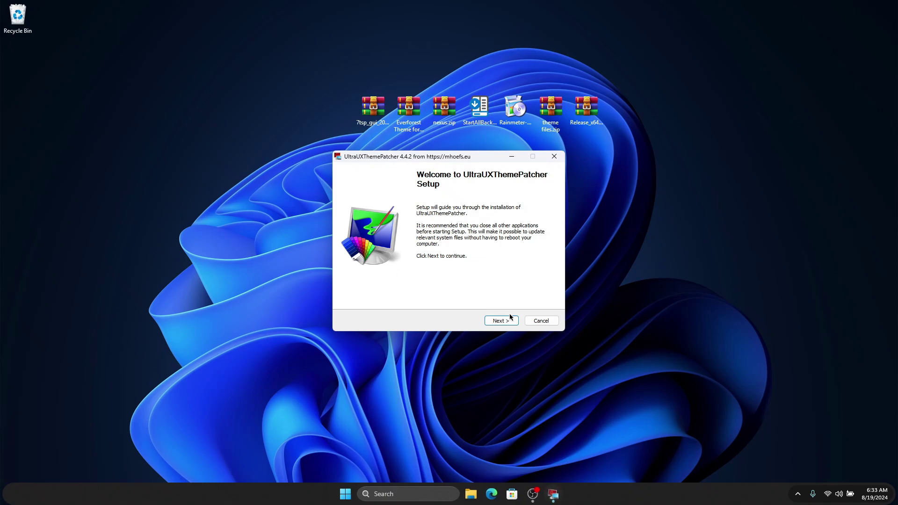
left_click(495, 321)
left_click(412, 299)
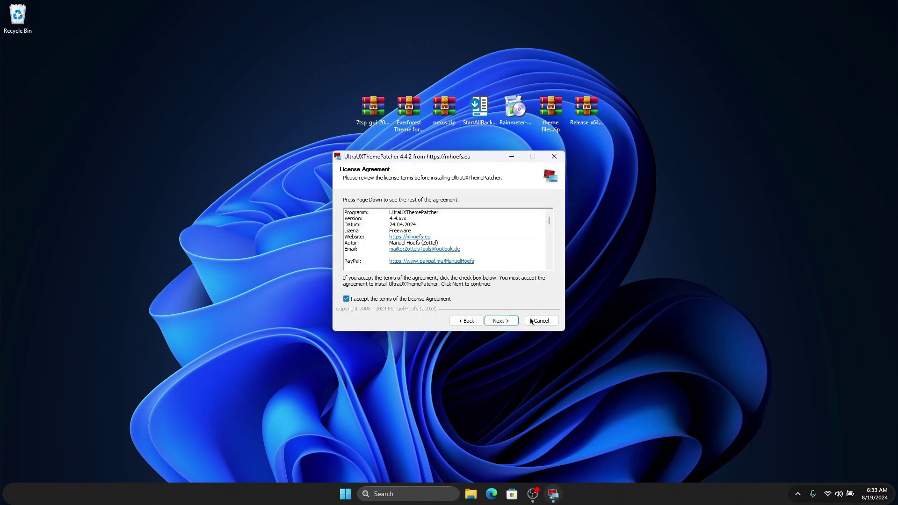
left_click(502, 320)
left_click(506, 322)
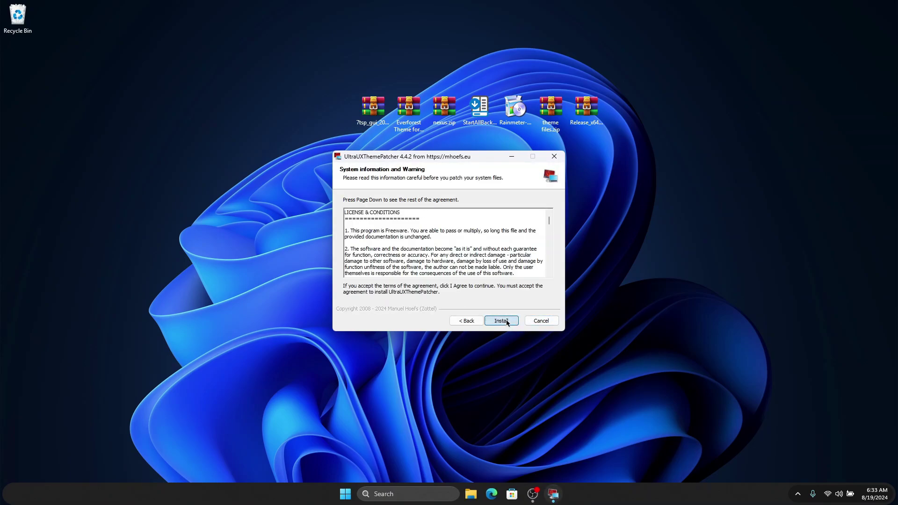
left_click(508, 322)
left_click(508, 322)
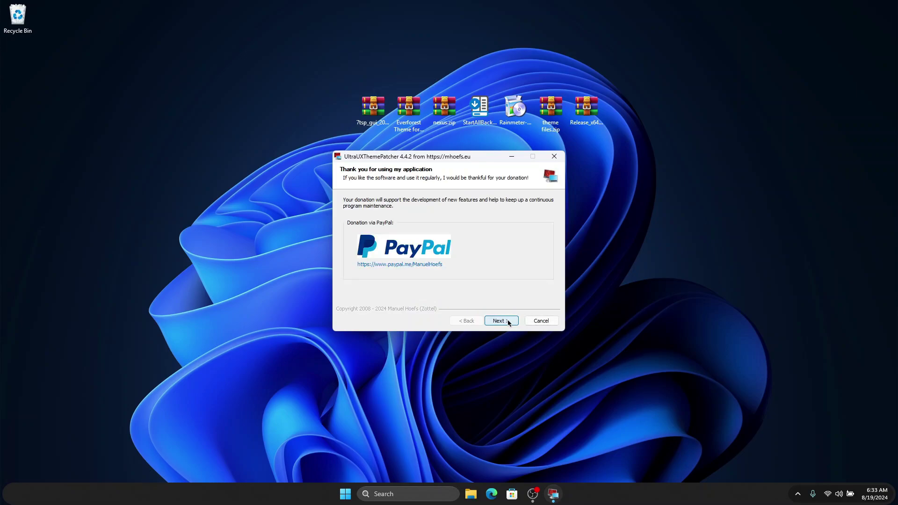
left_click(508, 322)
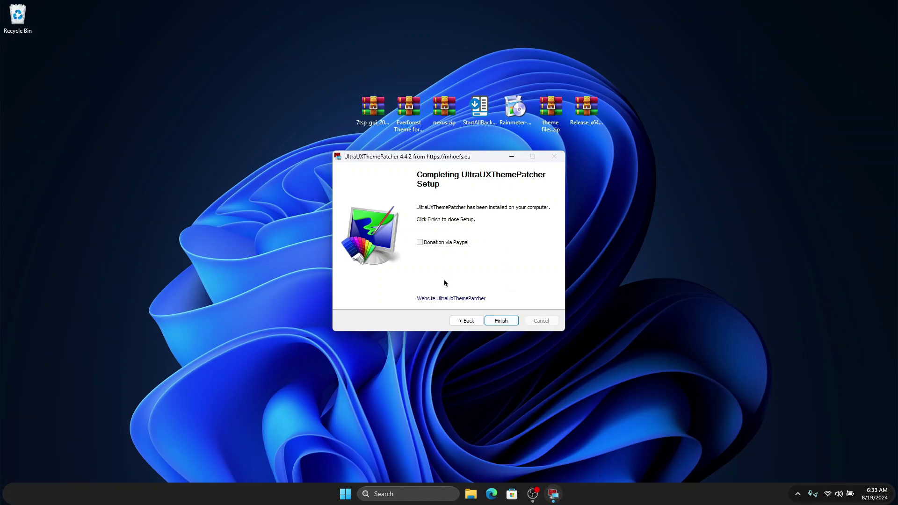
left_click(502, 322)
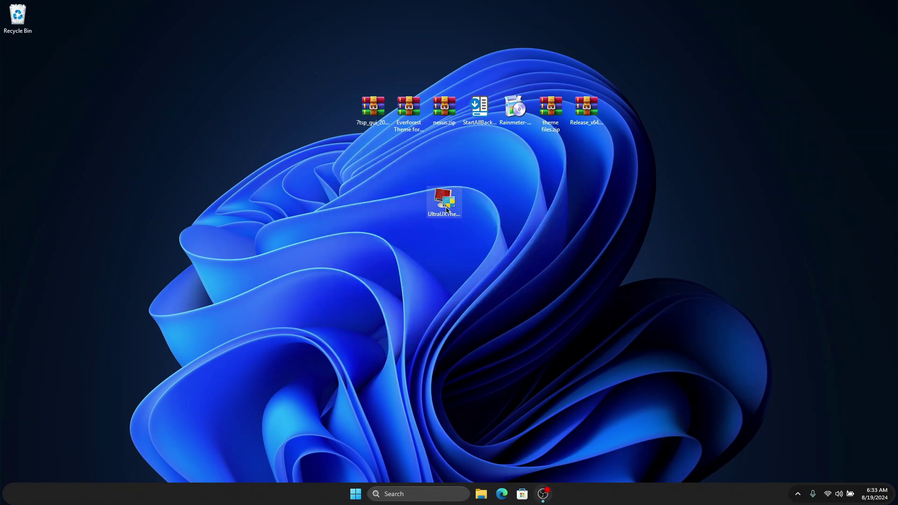
- Extract the 7tsp_gui archive into its own folder with WinRAR
left_click_drag(449, 199, 237, 154)
left_click_drag(365, 125, 367, 206)
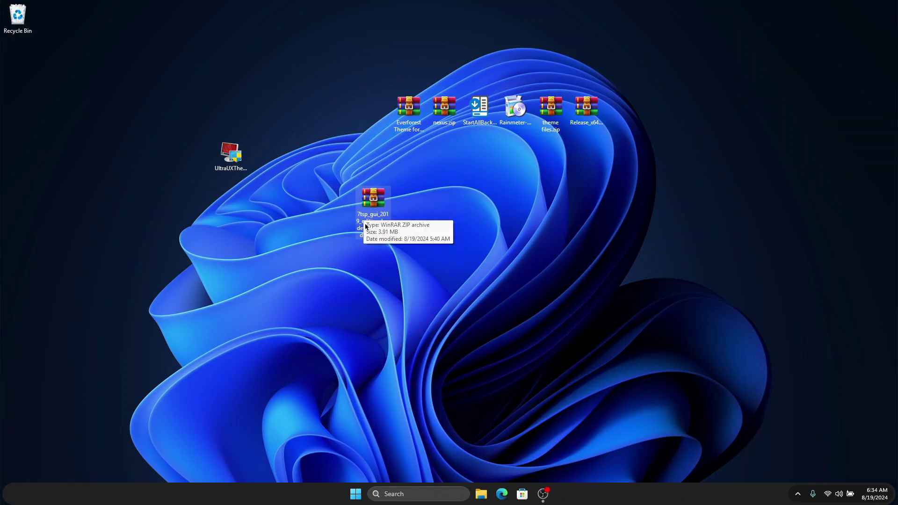
double_click(375, 198)
right_click(376, 198)
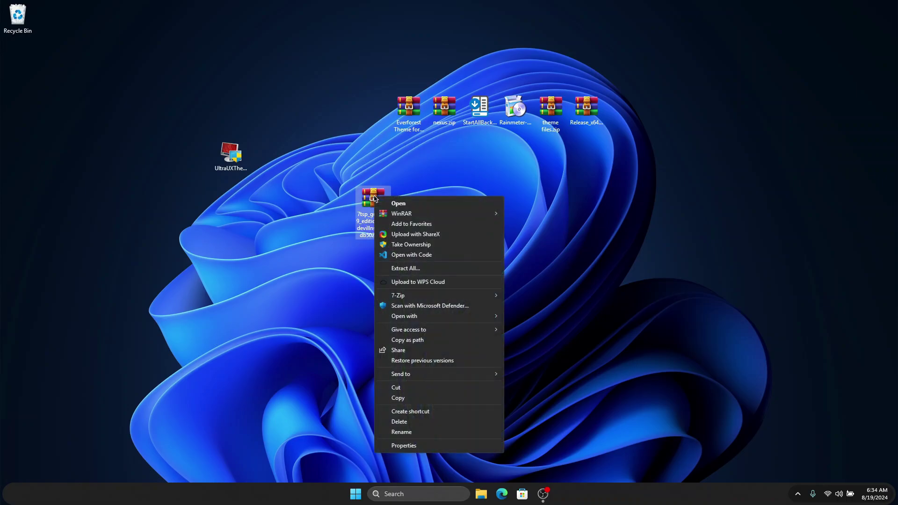
mouse_move(457, 214)
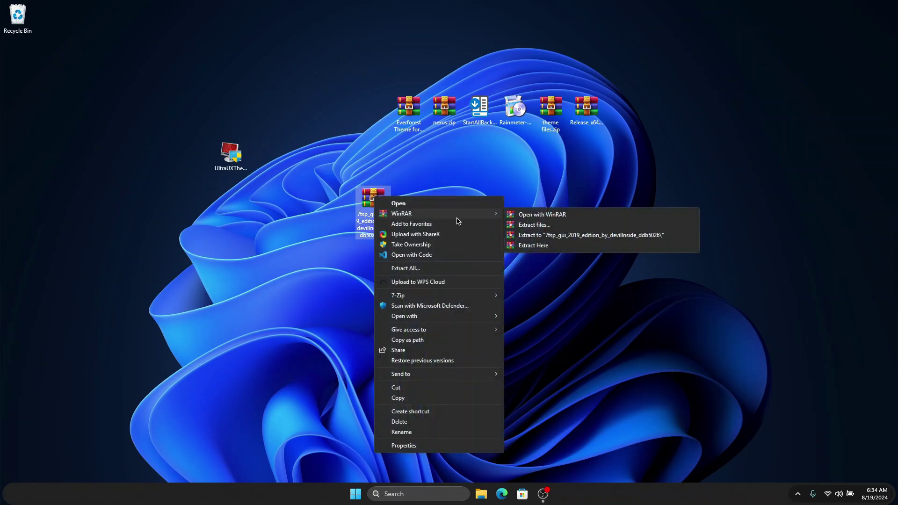
left_click(549, 235)
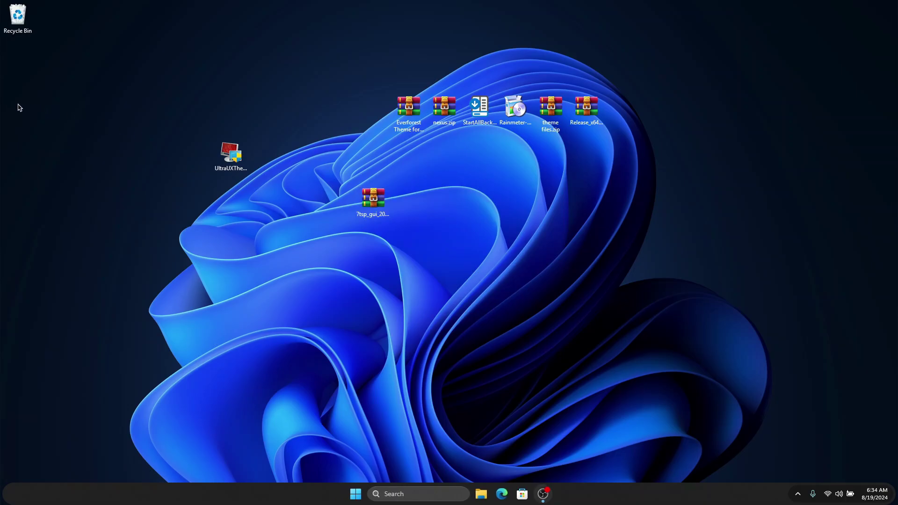
- In the extracted folder, rename 7tsp GUI v0.6(2019).ee to .exe and confirm the extension change
left_click_drag(18, 65, 393, 167)
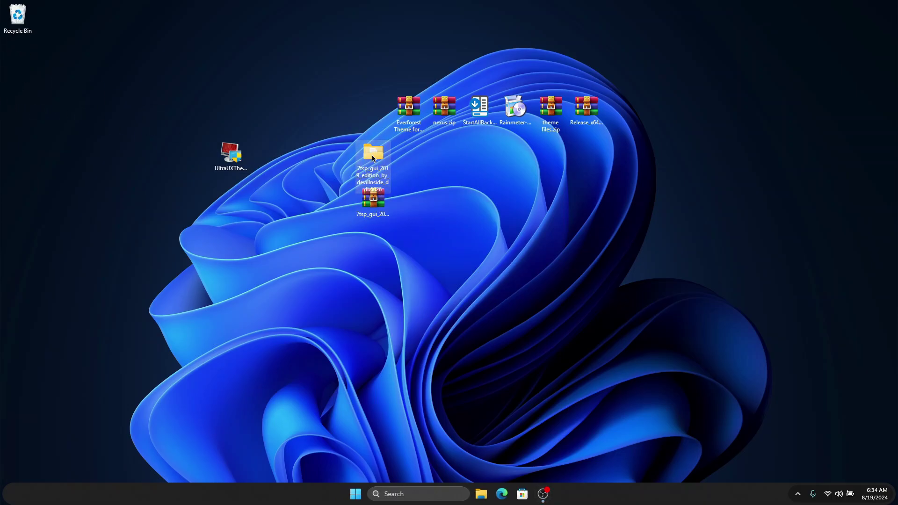
double_click(373, 155)
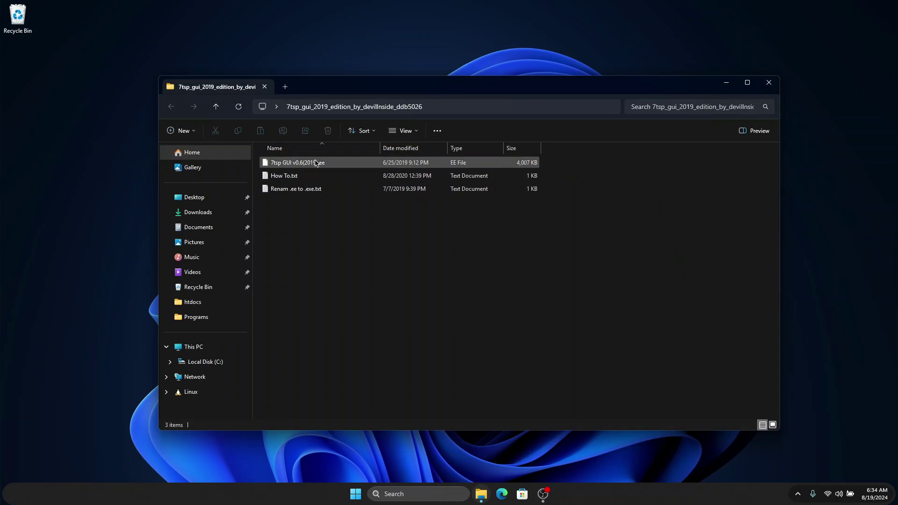
left_click(316, 162)
left_click(324, 163)
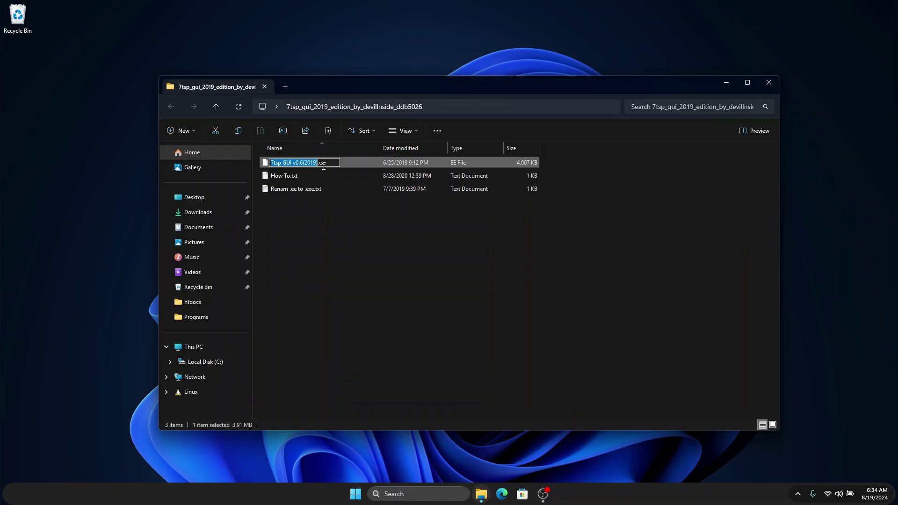
left_click(321, 164)
type("x")
key("Return")
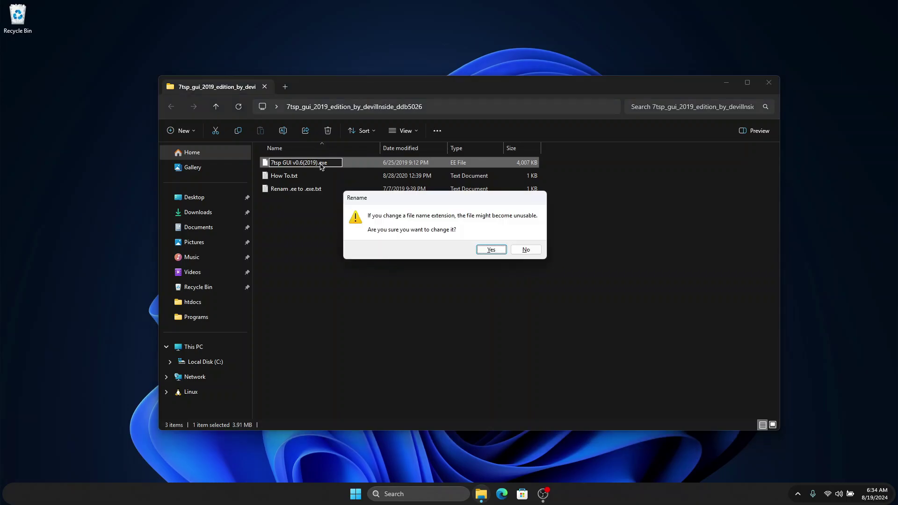
left_click(492, 251)
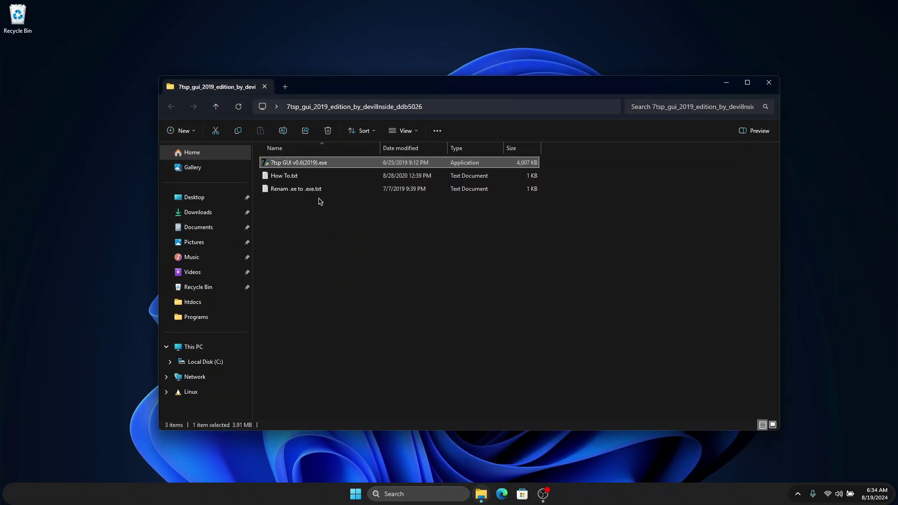
- Launch the 7tsp GUI application and close the Explorer window
double_click(312, 164)
left_click(772, 84)
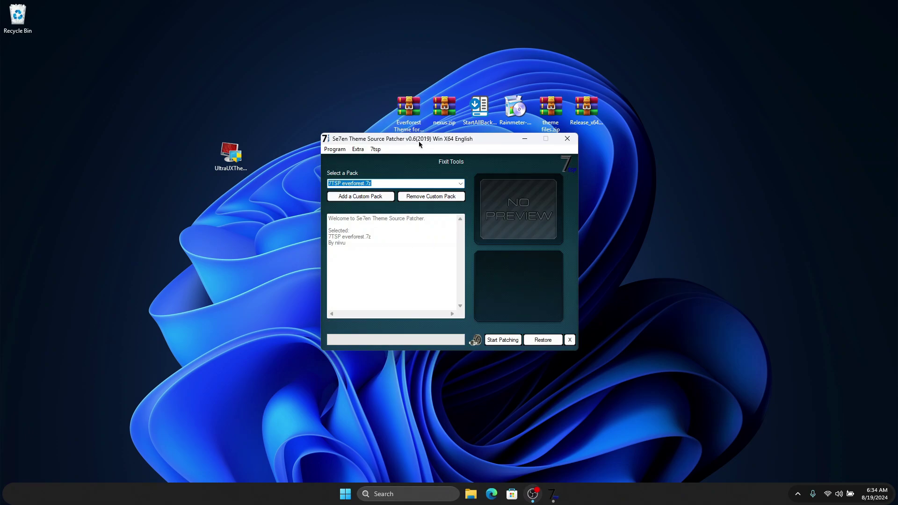
left_click_drag(428, 141, 572, 183)
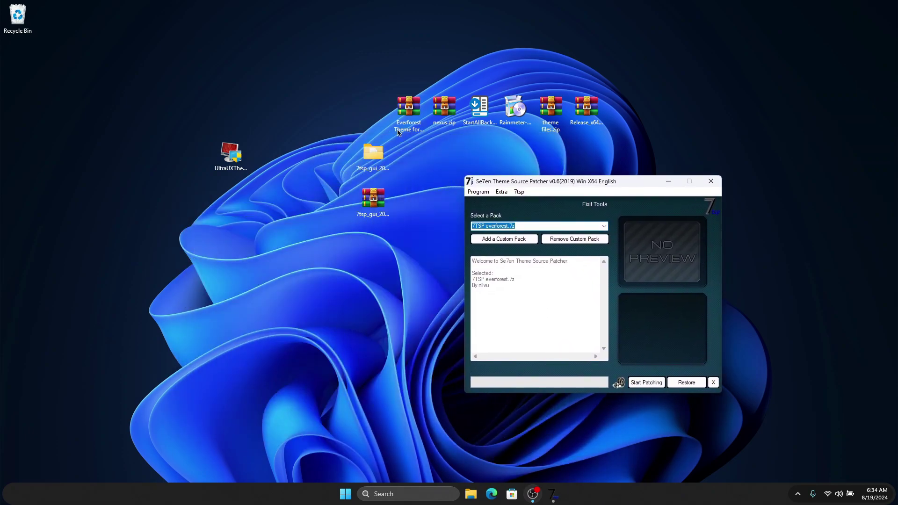
- Extract the Everforest Theme for Windows 11 by VIN STAR zip onto the desktop
left_click(408, 112)
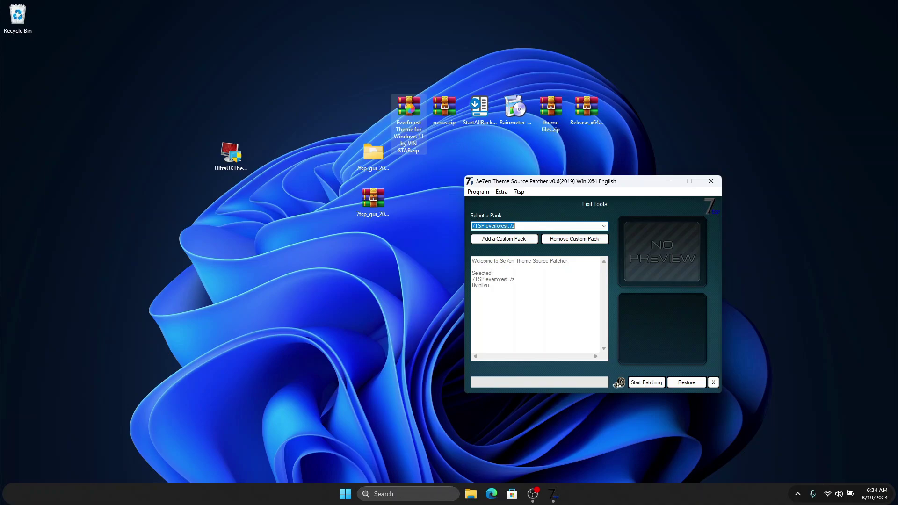
right_click(407, 110)
mouse_move(463, 127)
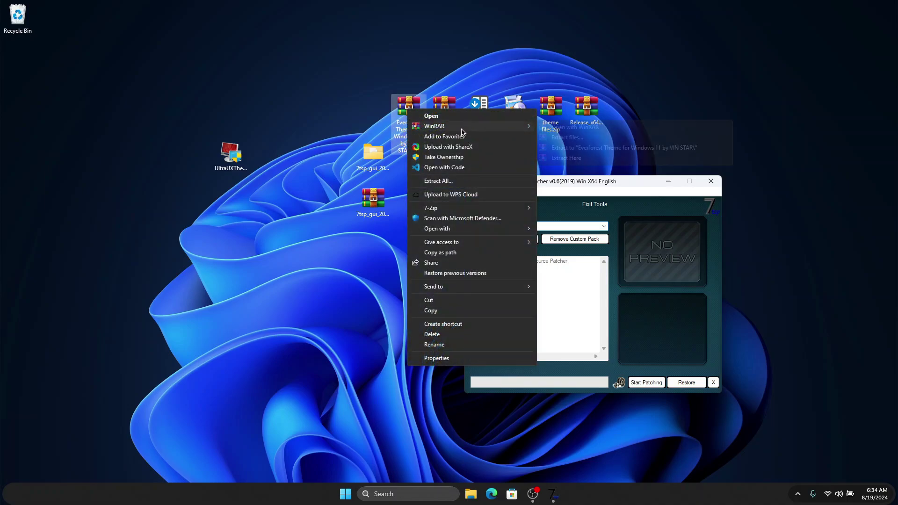
left_click(567, 158)
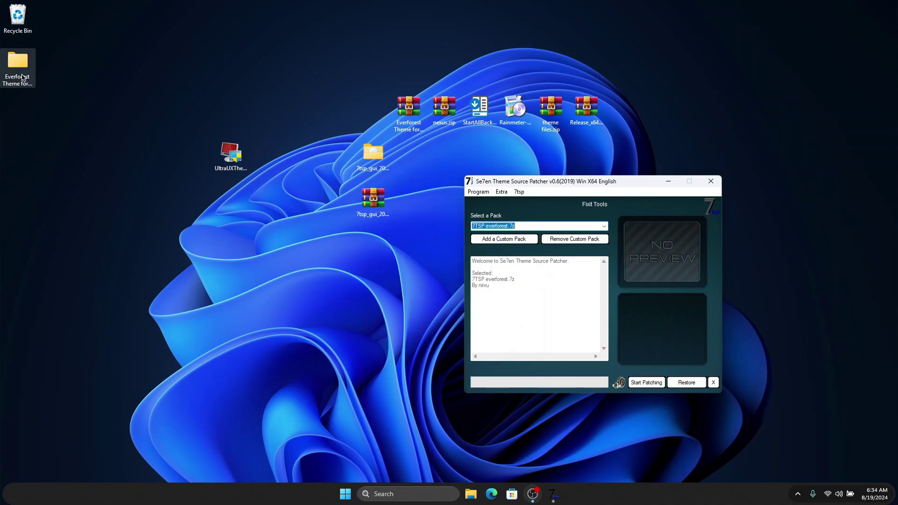
- In the 7tsp Themes folder, rename 7TSP everforest.7z.remove to 7TSP everforest.7z, then close the window
double_click(22, 77)
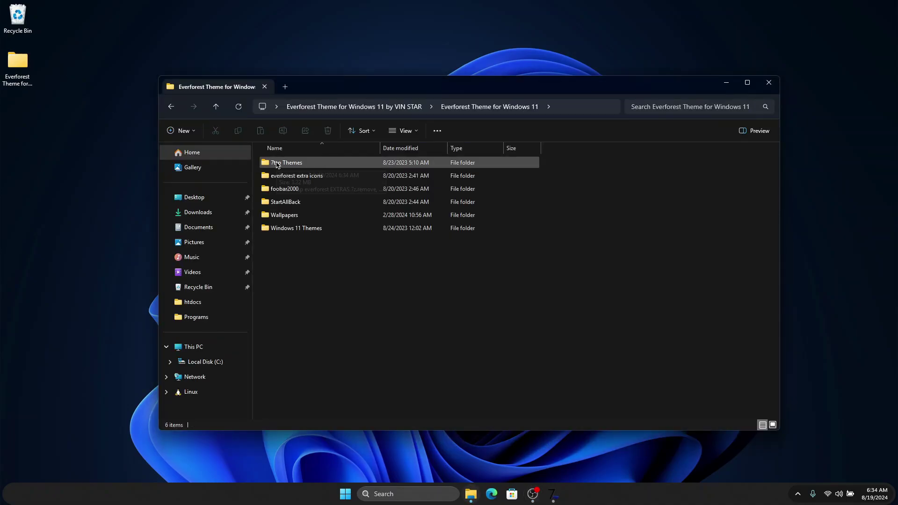
double_click(318, 164)
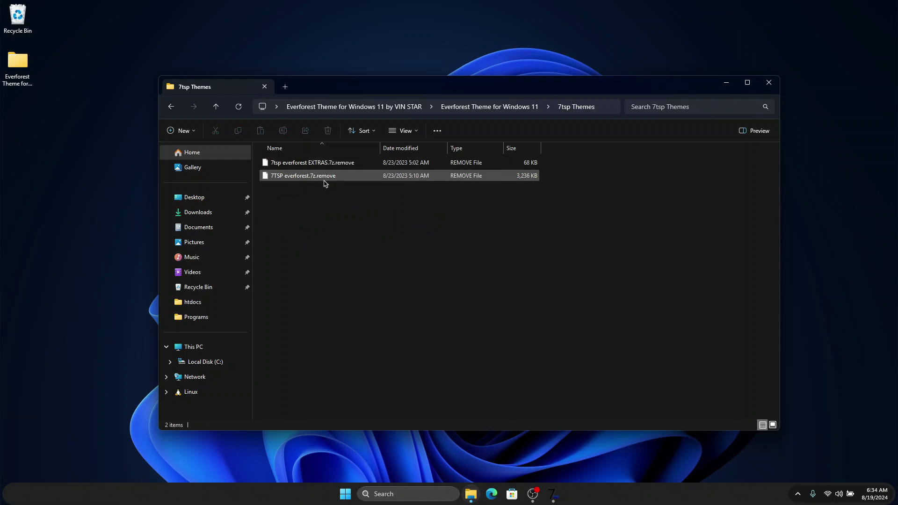
left_click(305, 179)
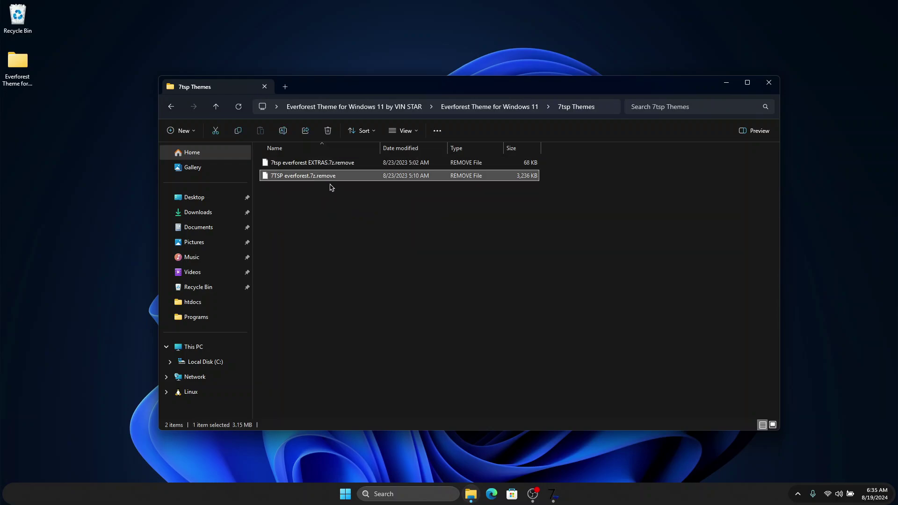
left_click(329, 181)
left_click(342, 178)
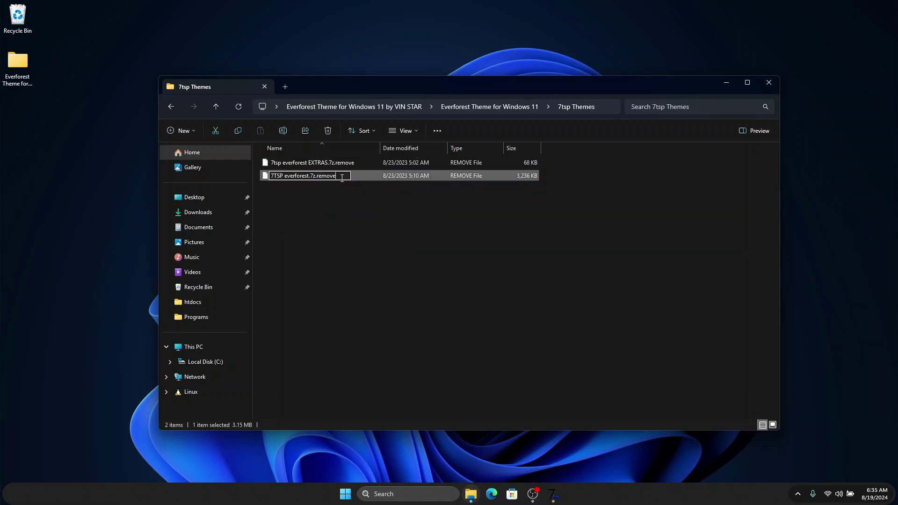
key("BackSpace")
key("BackSpace")
key("BackSpace")
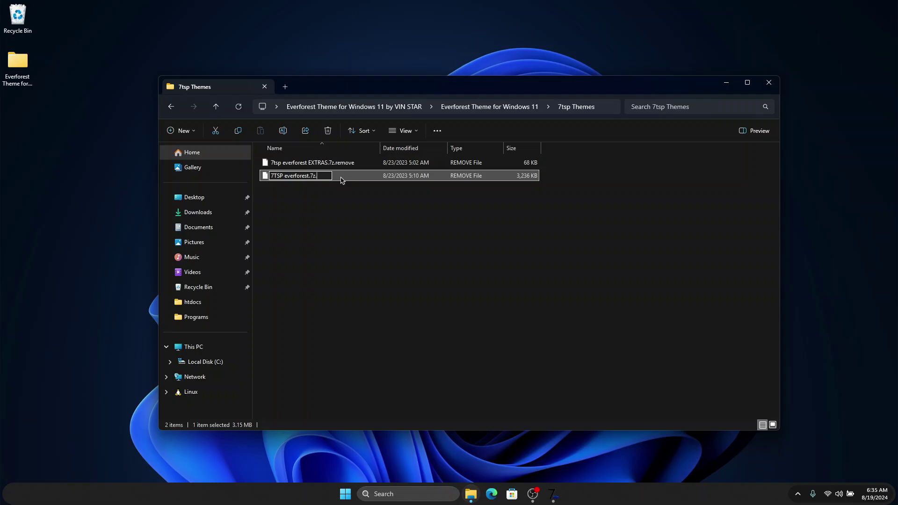
key("Return")
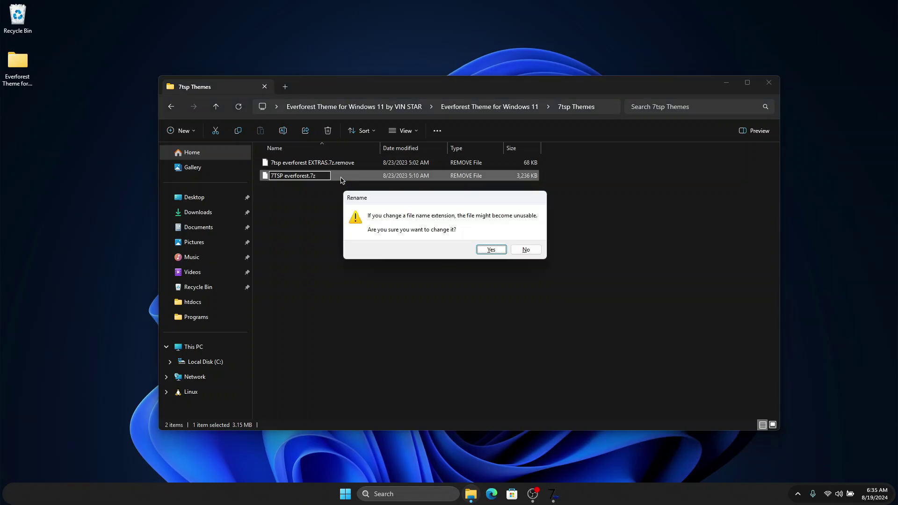
left_click(501, 251)
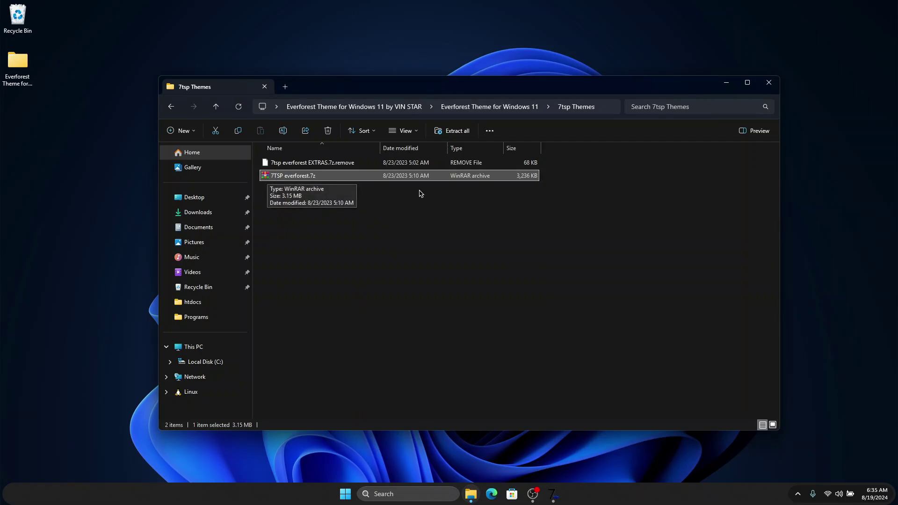
left_click(768, 83)
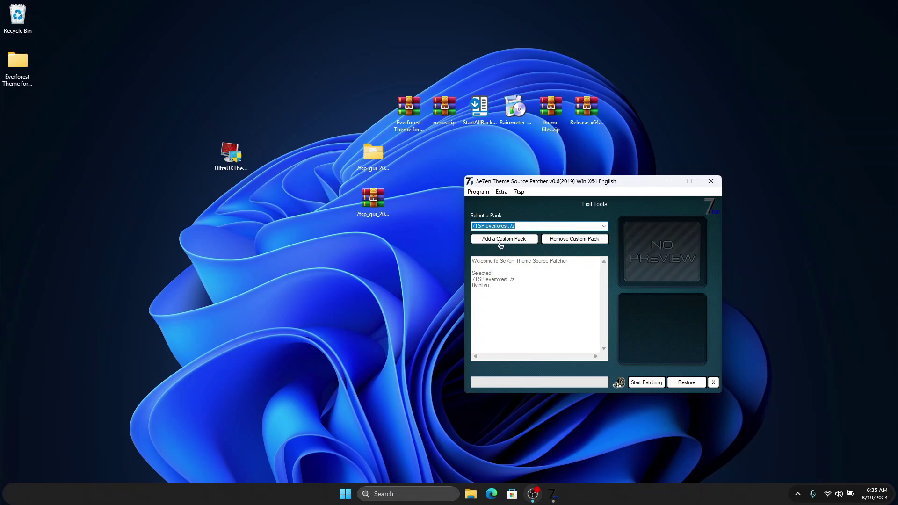
- Add 7TSP everforest.7z from the Everforest 7tsp Themes folder as a custom pack, overwriting the old copy
left_click(503, 240)
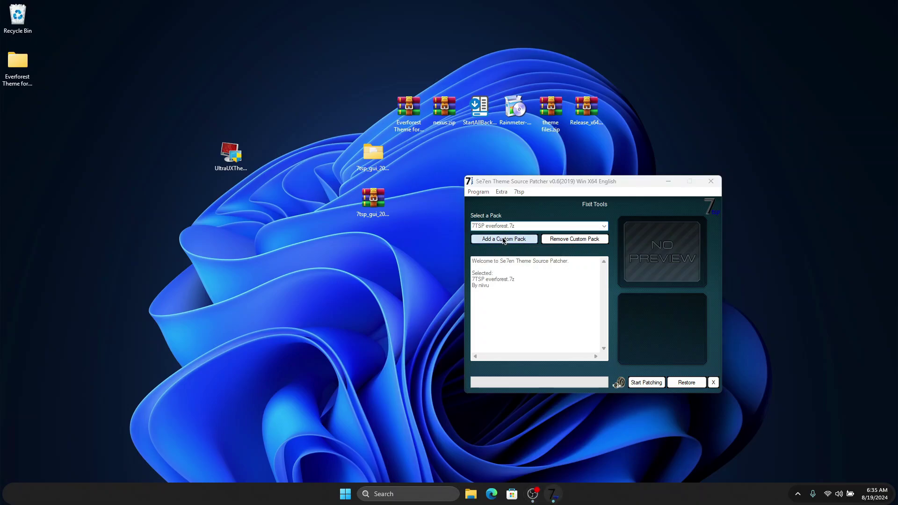
left_click_drag(563, 204, 378, 124)
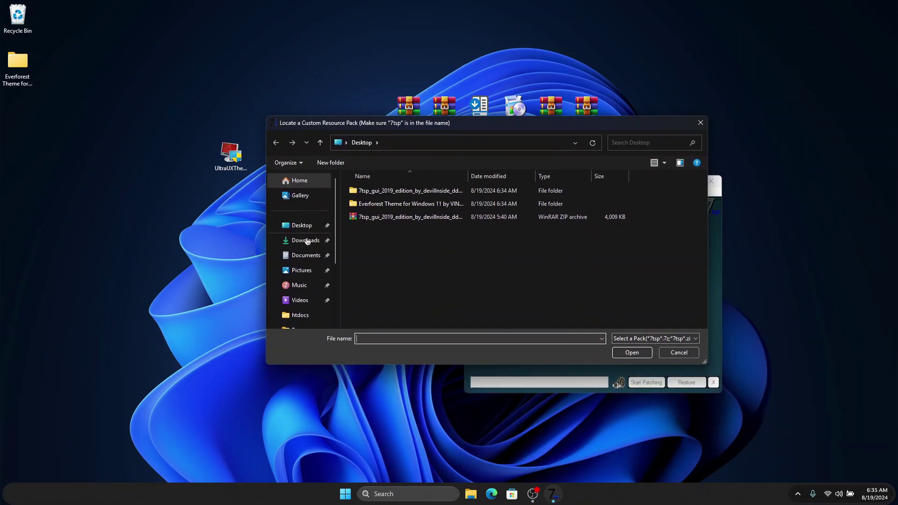
left_click(301, 225)
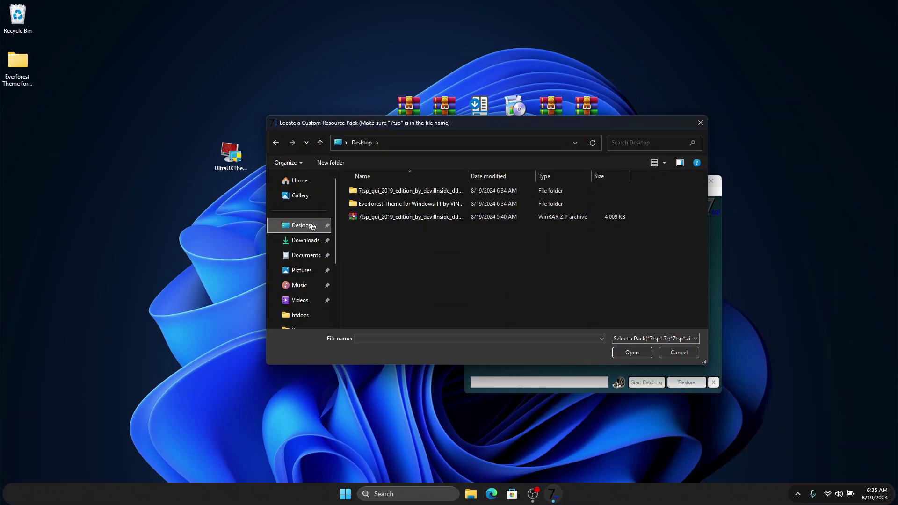
double_click(396, 205)
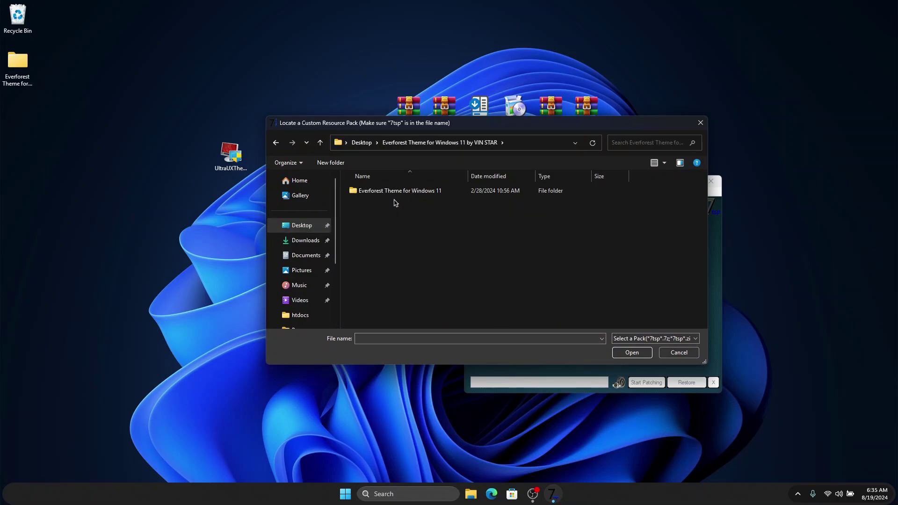
double_click(370, 191)
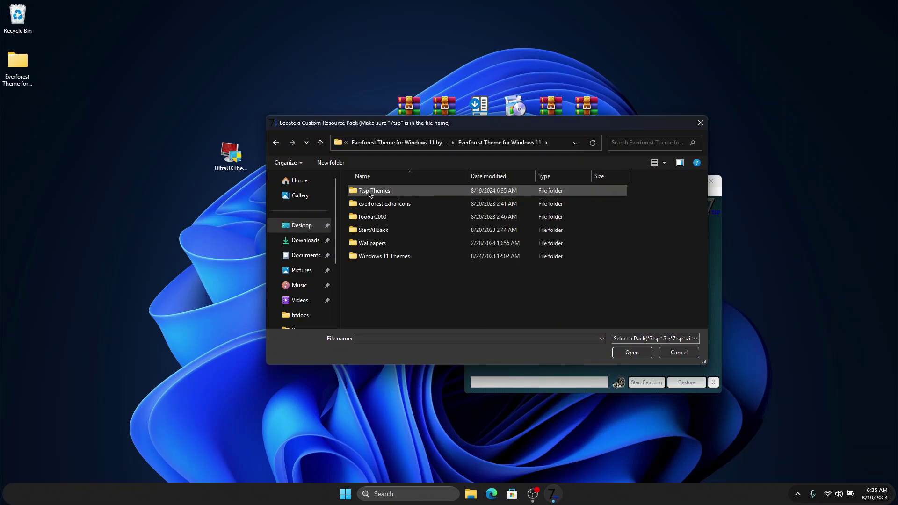
double_click(375, 192)
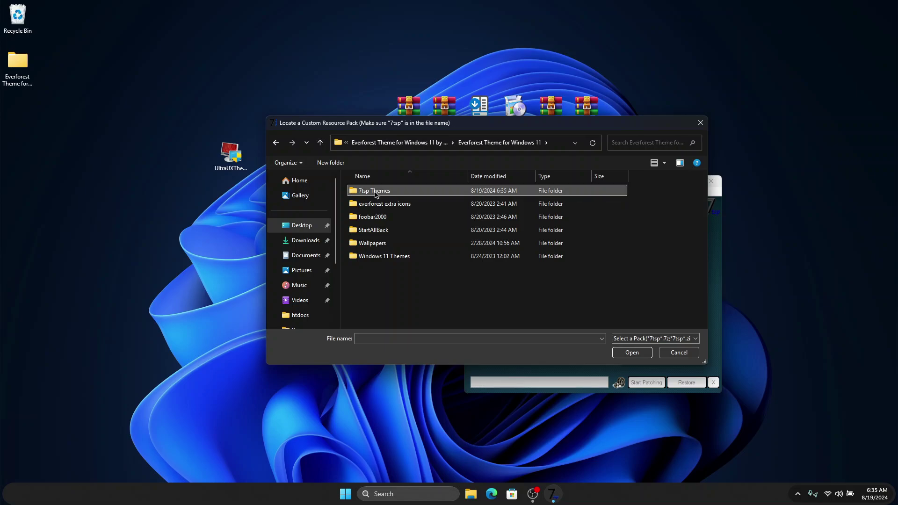
left_click(392, 195)
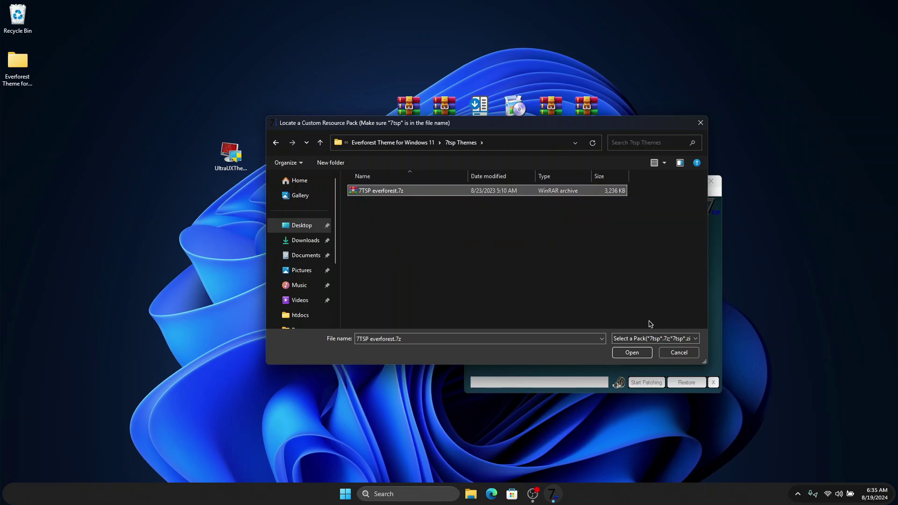
left_click(639, 355)
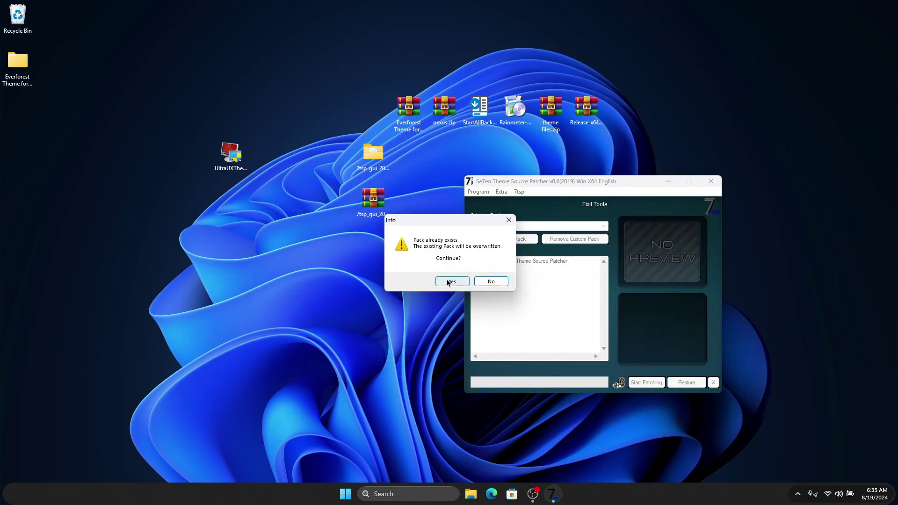
left_click(453, 281)
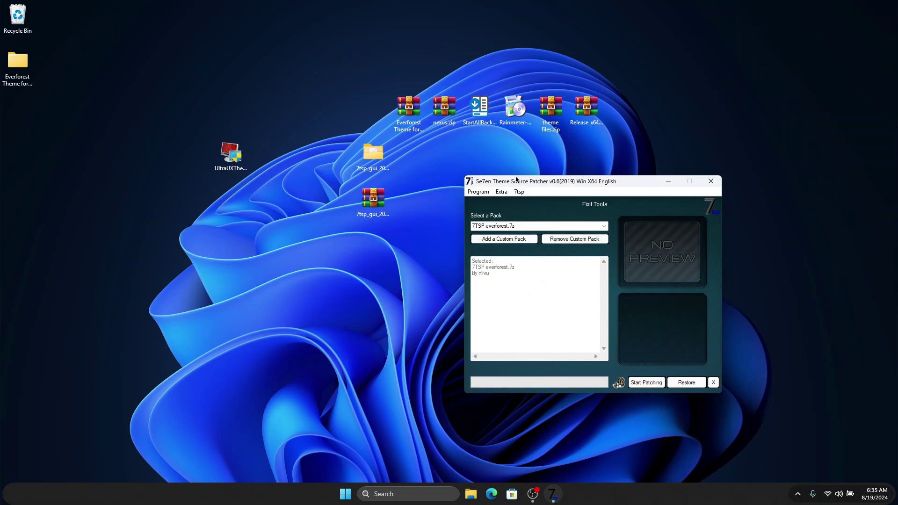
left_click_drag(516, 179, 401, 170)
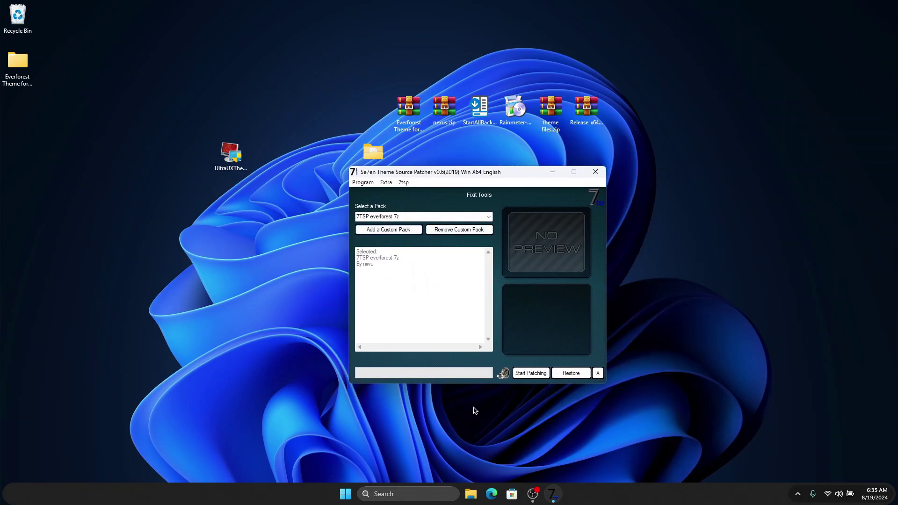
- Patch the system with the 7TSP everforest.7z pack and confirm the Patch system prompt
left_click(539, 373)
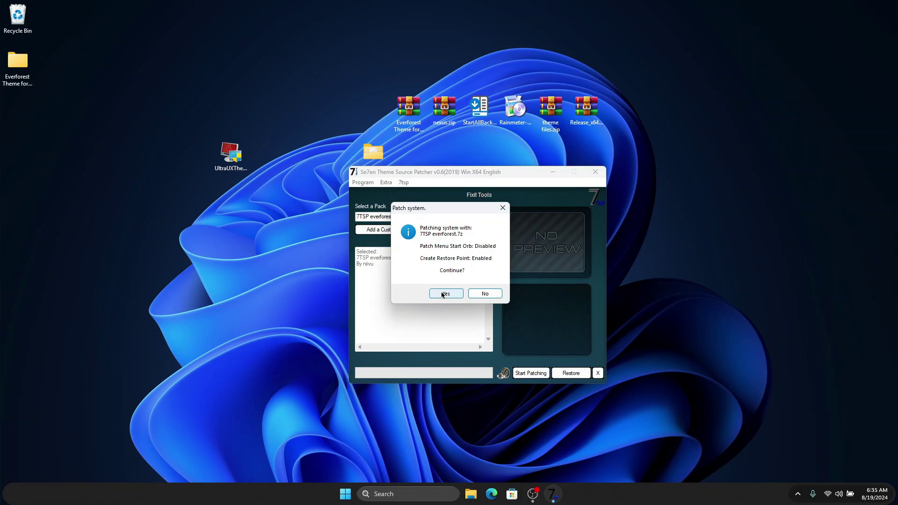
left_click(443, 294)
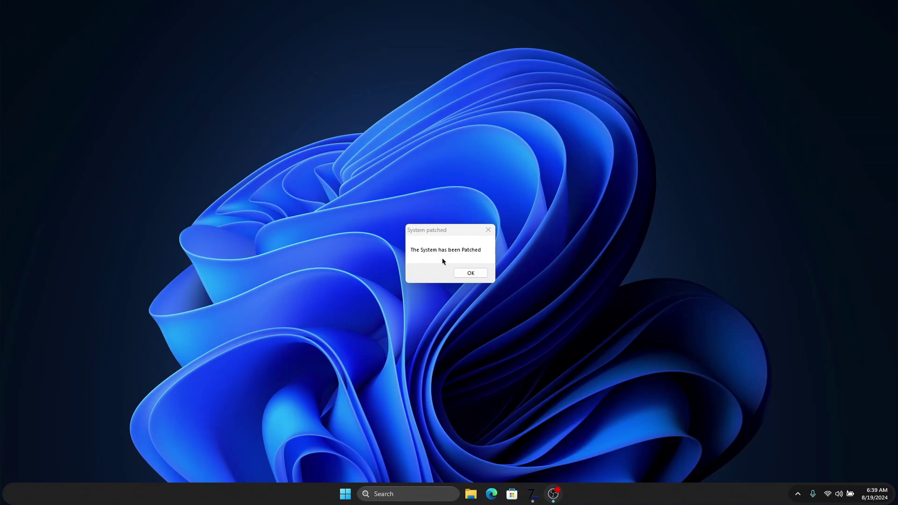
- Dismiss the System patched message, close the open Explorer windows, and move the Everforest folder beside the other icons
left_click(470, 274)
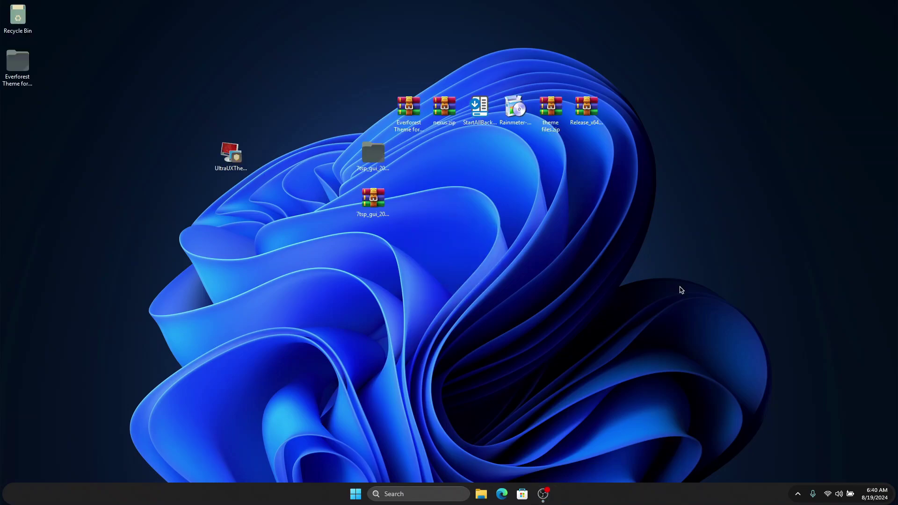
double_click(20, 71)
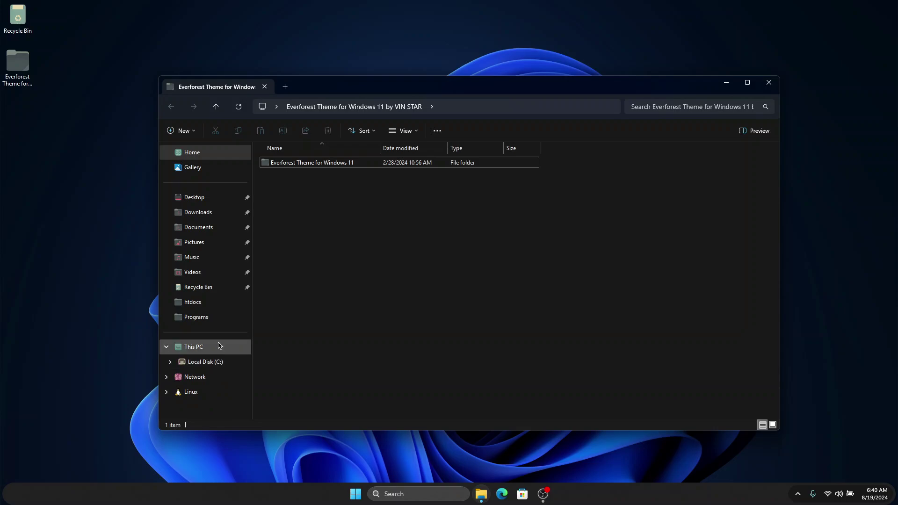
left_click(234, 346)
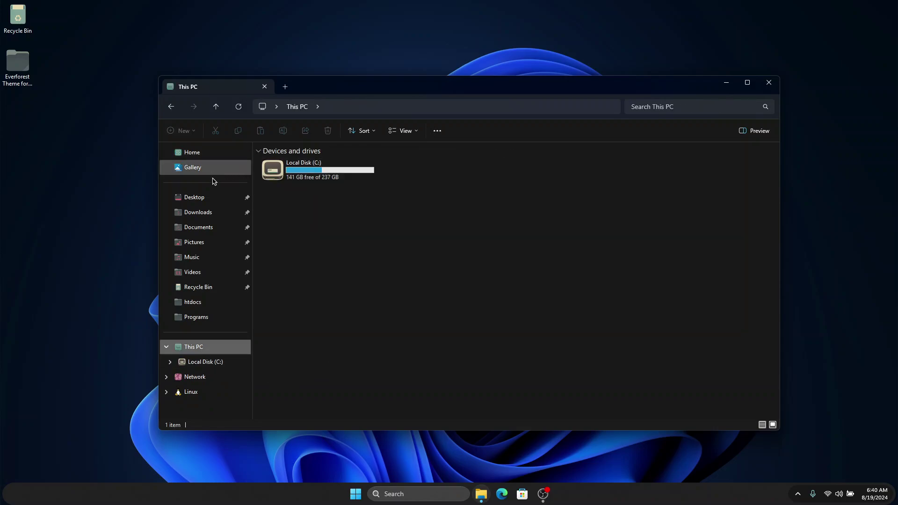
left_click(769, 83)
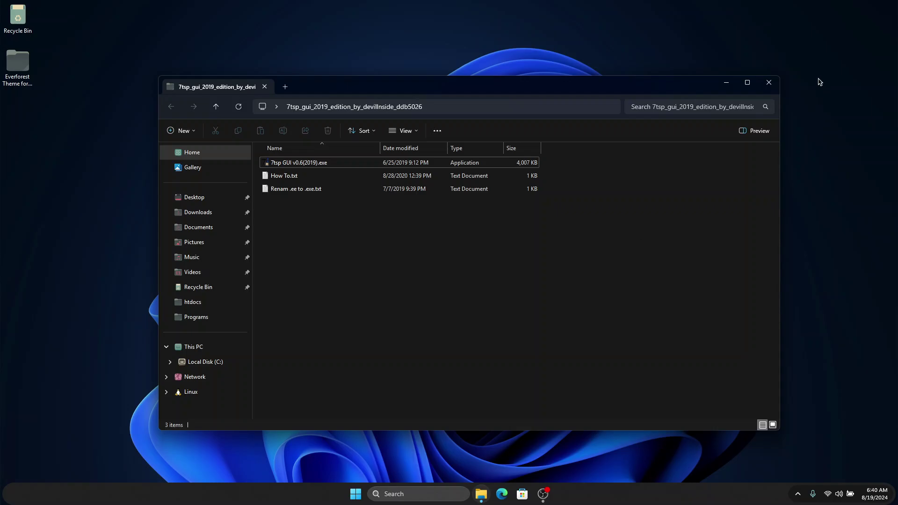
left_click(769, 82)
left_click_drag(17, 62, 243, 69)
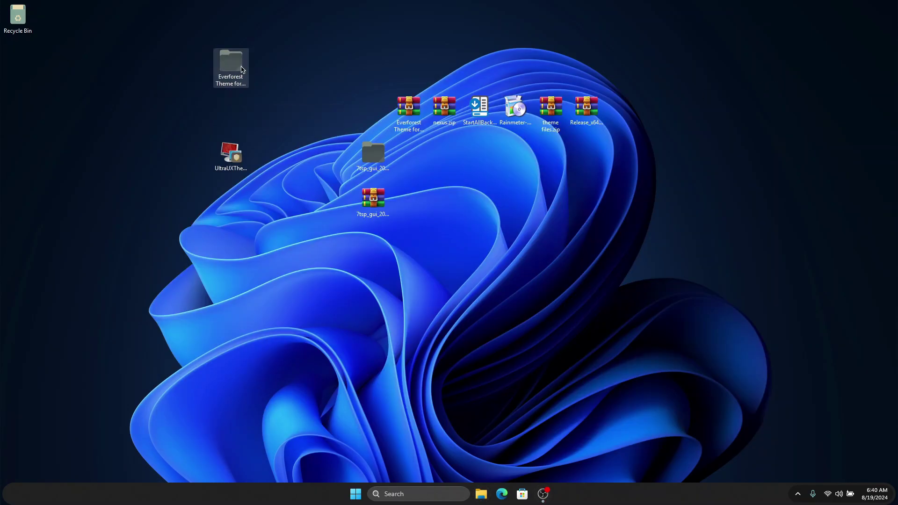
- Copy all 13 items from the Everforest Windows 11 Themes folder
double_click(234, 89)
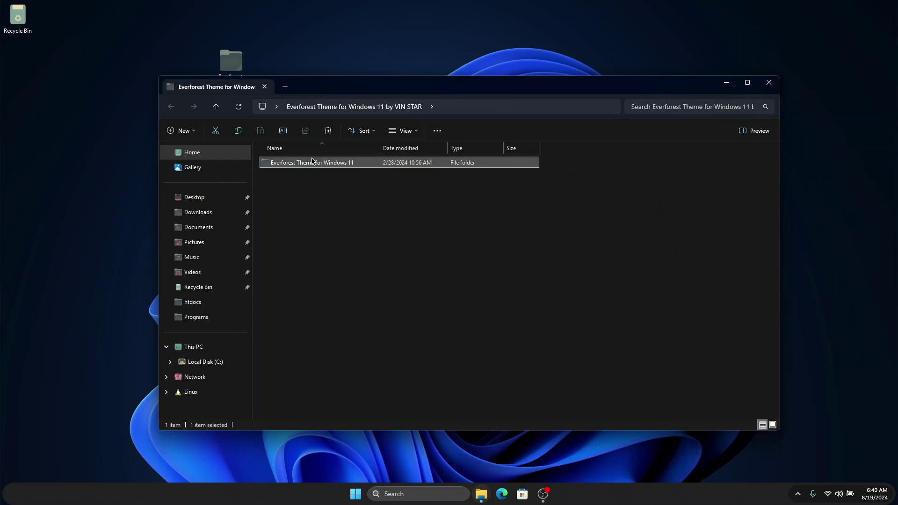
double_click(322, 163)
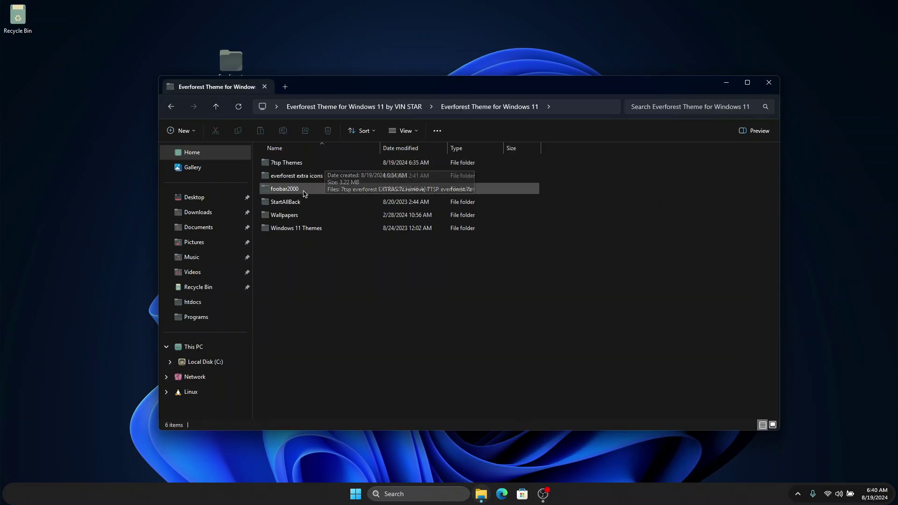
double_click(309, 229)
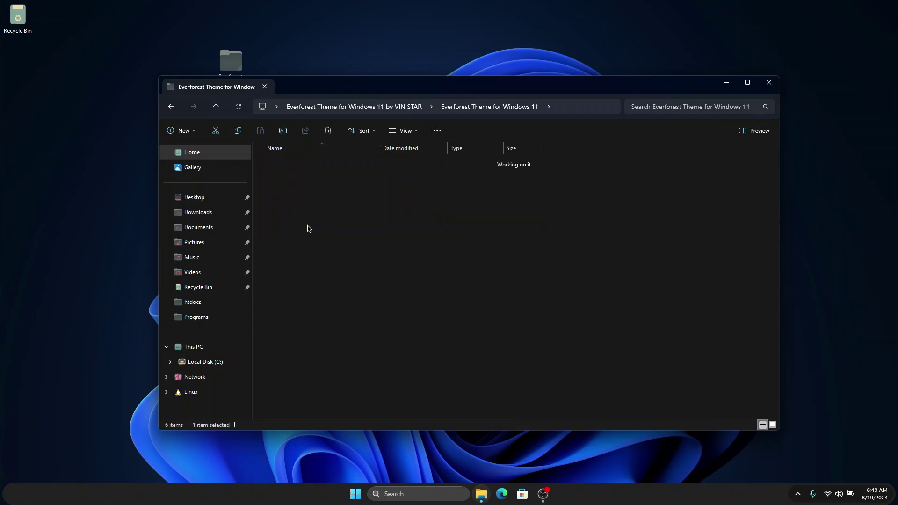
left_click_drag(313, 351, 368, 162)
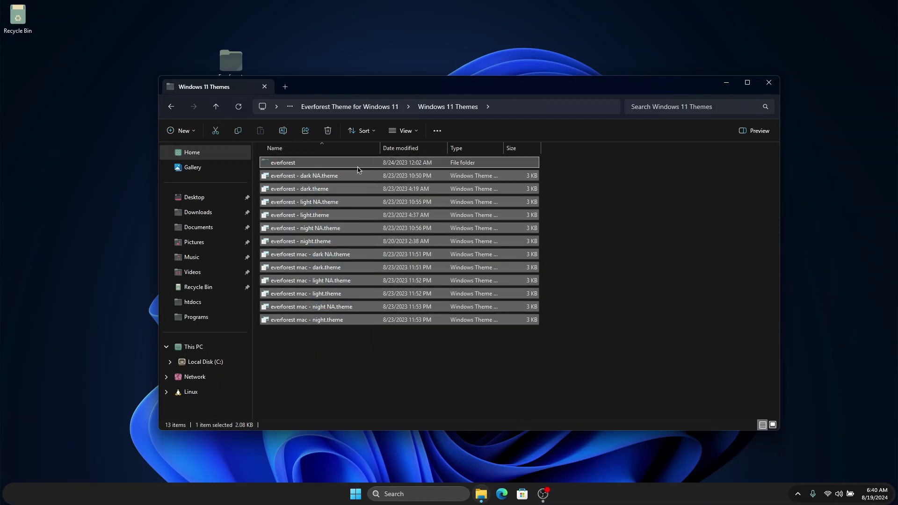
left_click(236, 131)
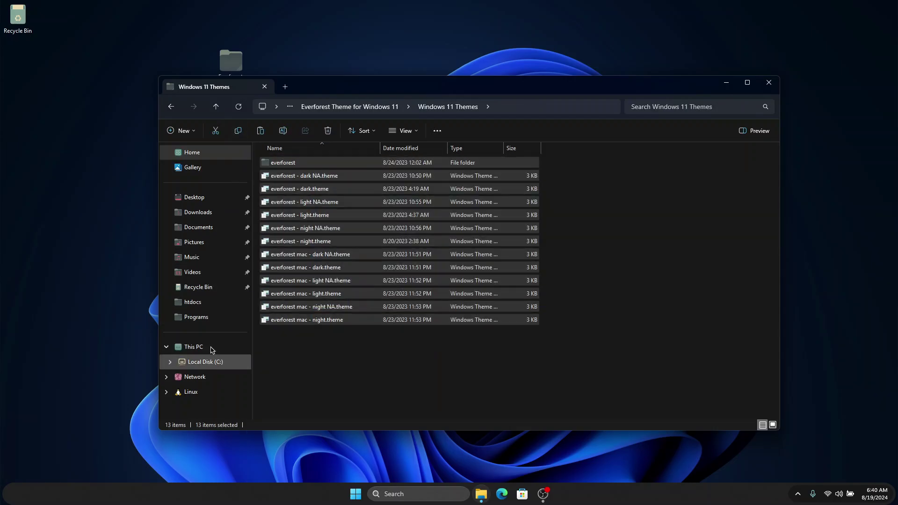
- Paste the Everforest theme files into C:\Windows\Resources\Themes, granting administrator permission
left_click(211, 364)
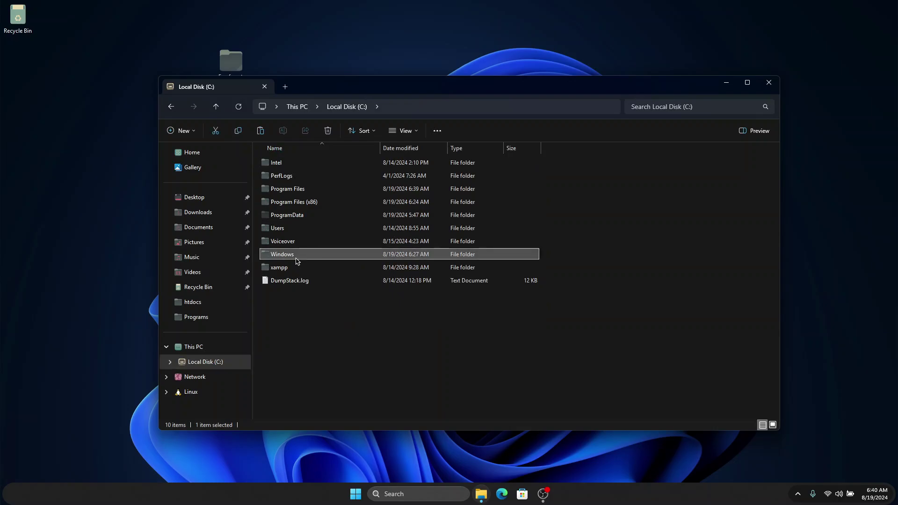
double_click(295, 257)
scroll(378, 275, "down", 1)
scroll(384, 267, "down", 13)
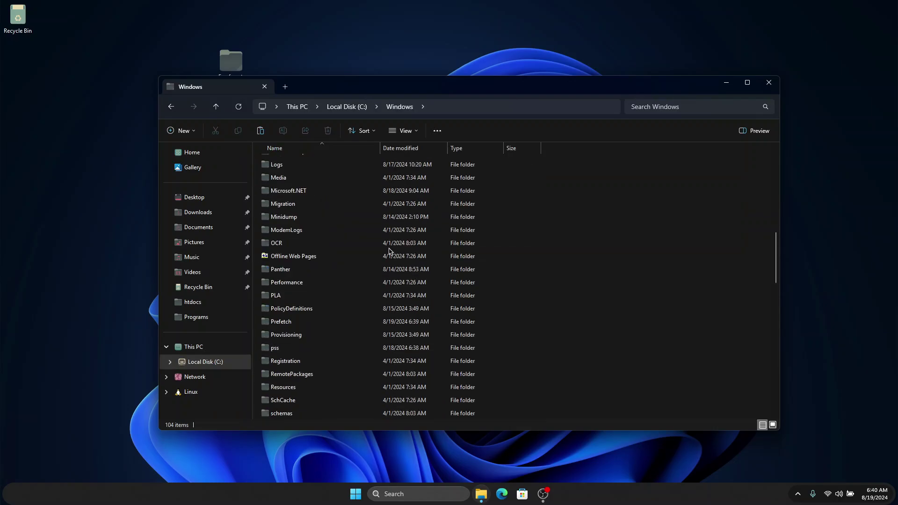
left_click(335, 203)
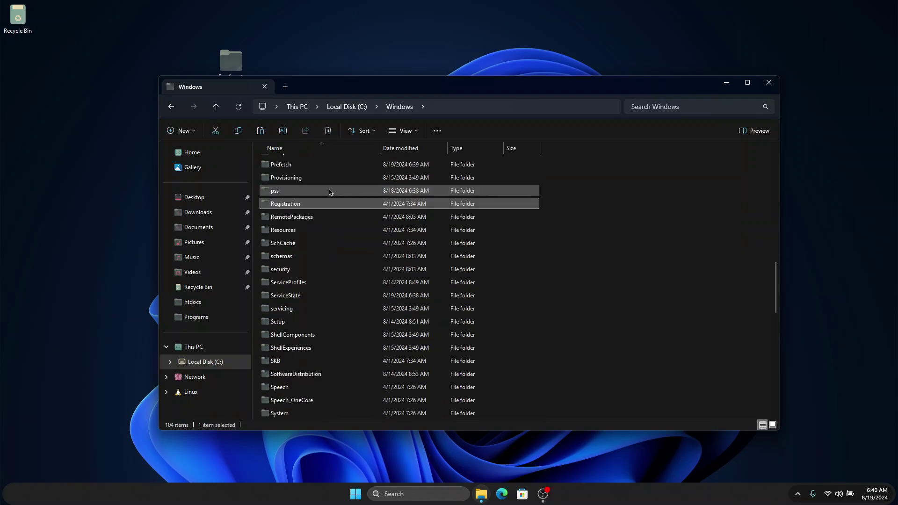
double_click(312, 230)
double_click(319, 175)
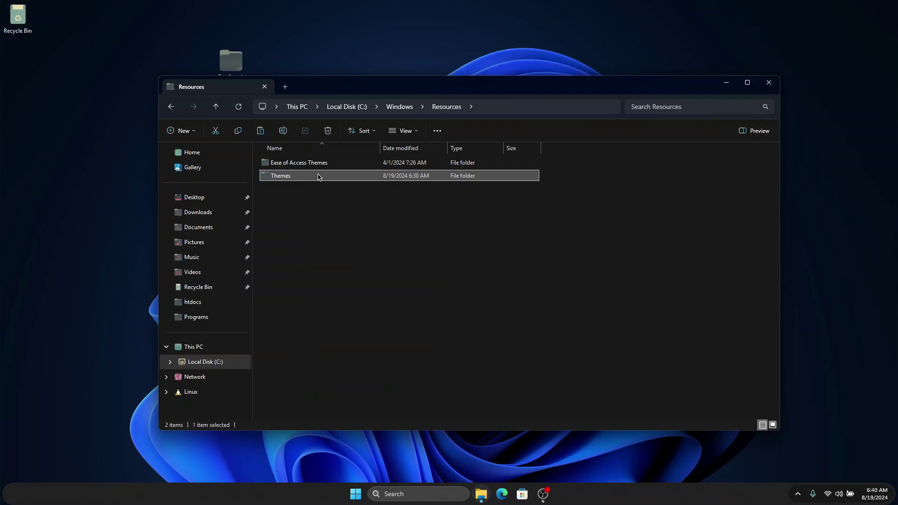
left_click(264, 134)
left_click(204, 199)
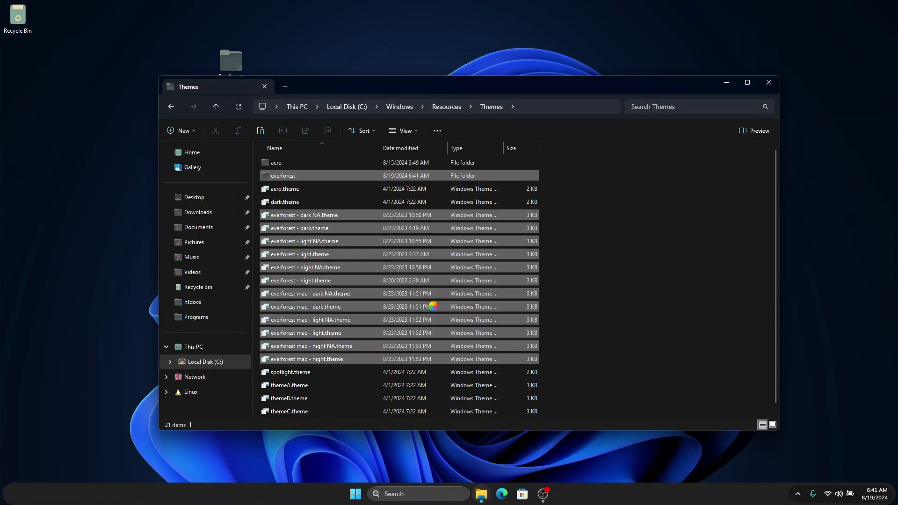
- Apply the everforest mac - dark theme in Settings > Personalization > Themes, then close Settings
left_click(768, 87)
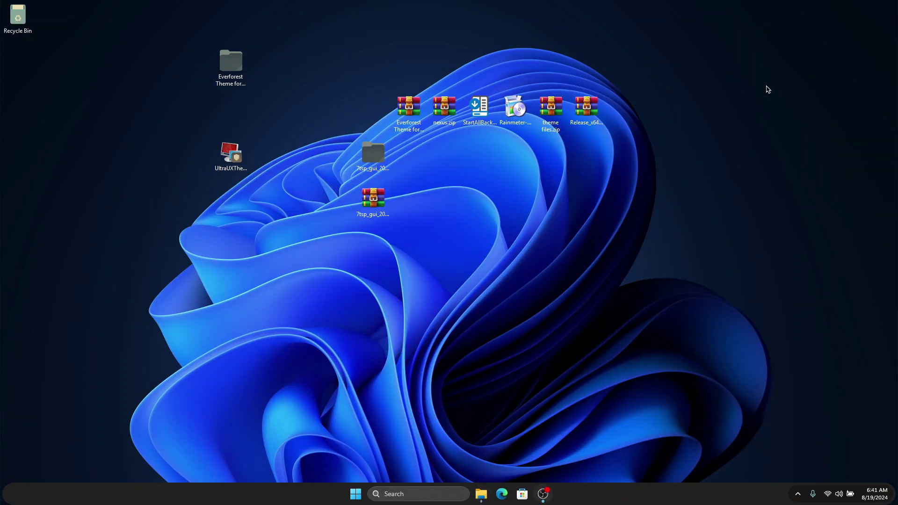
left_click(355, 494)
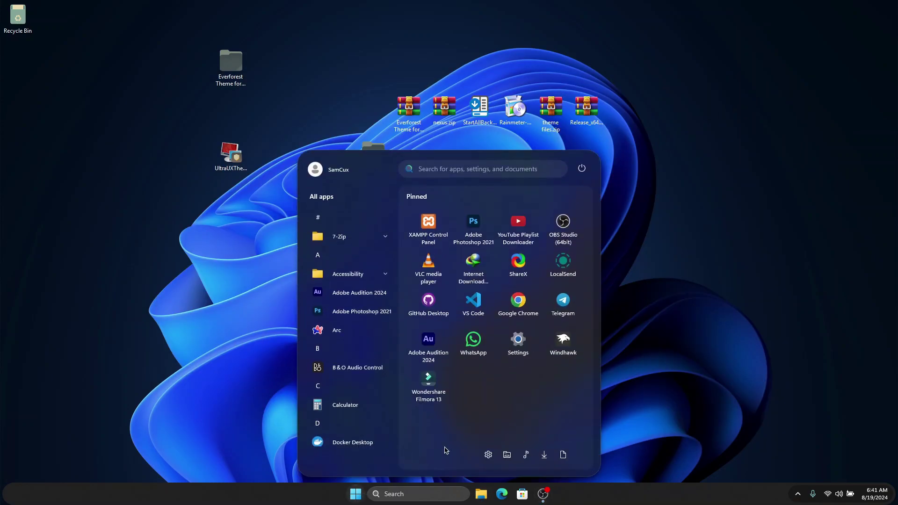
left_click(518, 341)
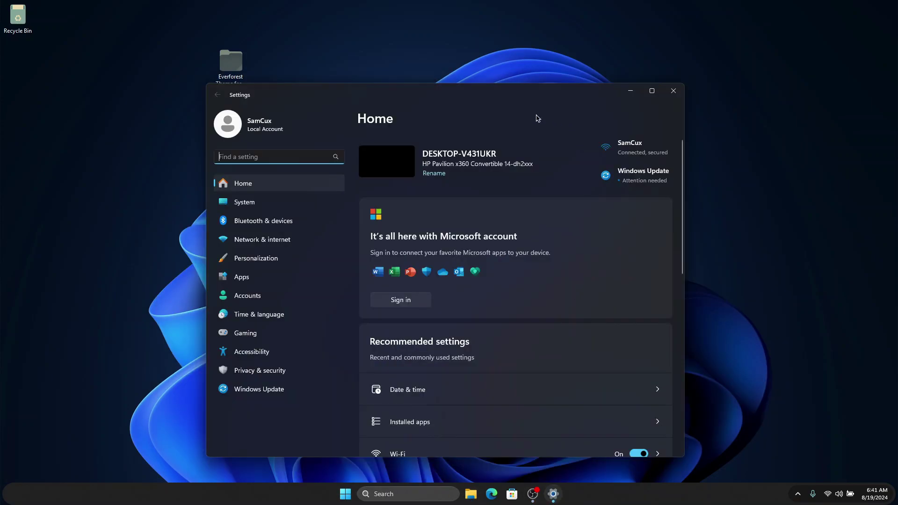
left_click(286, 262)
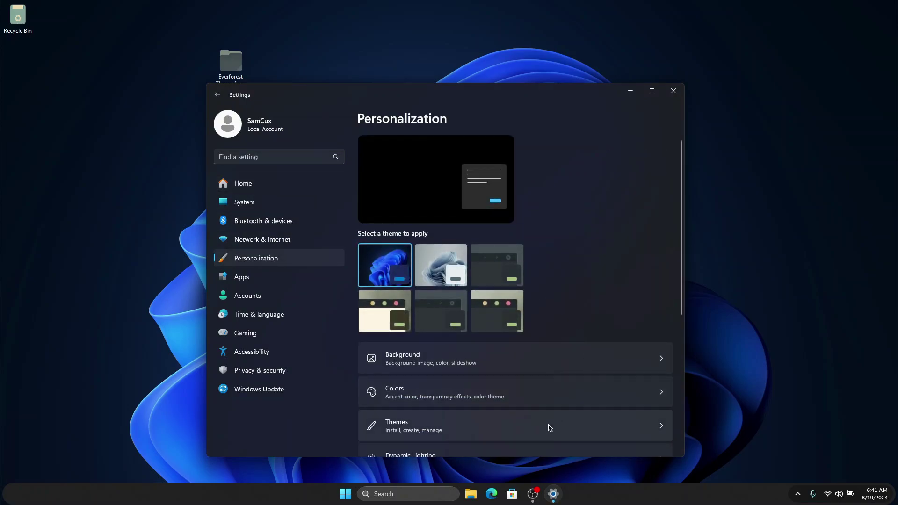
left_click(523, 432)
scroll(557, 281, "down", 5)
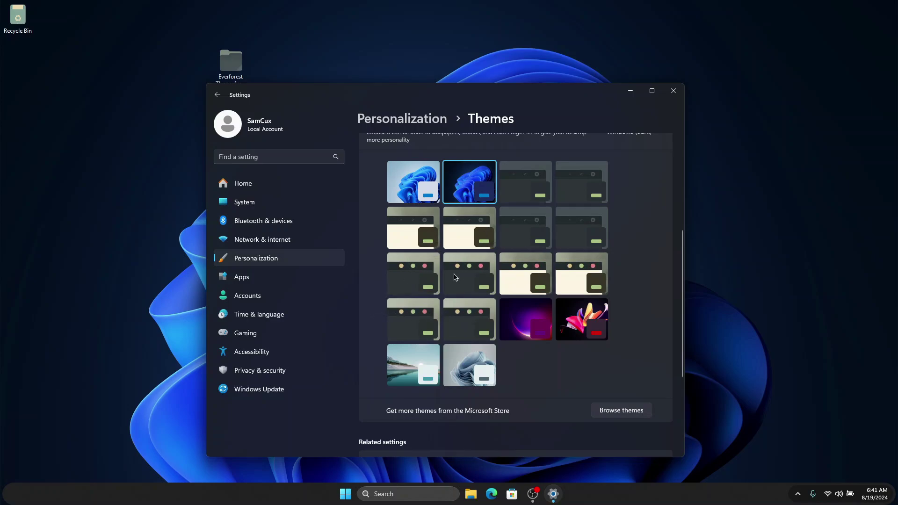
left_click(454, 277)
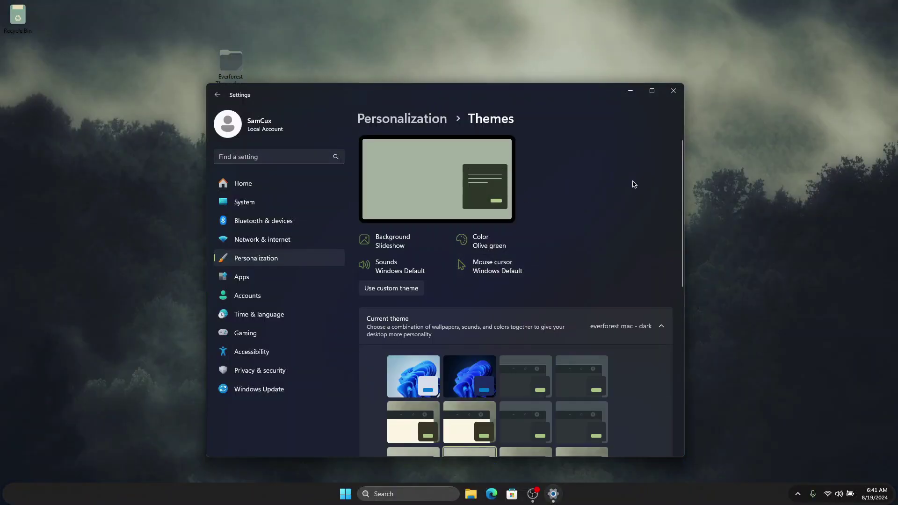
left_click(674, 91)
- Open and close the Everforest Theme folder, then move the StartAllBack setup icon below the icon row
double_click(231, 61)
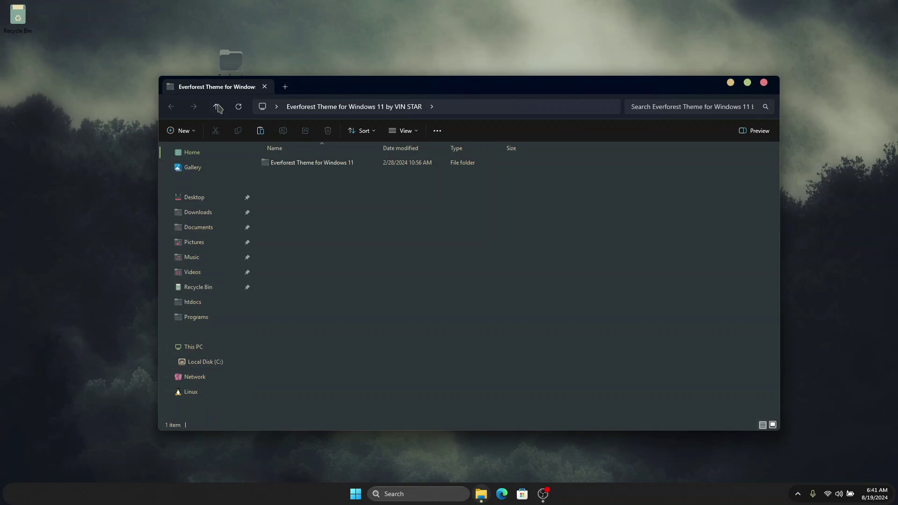
left_click(763, 82)
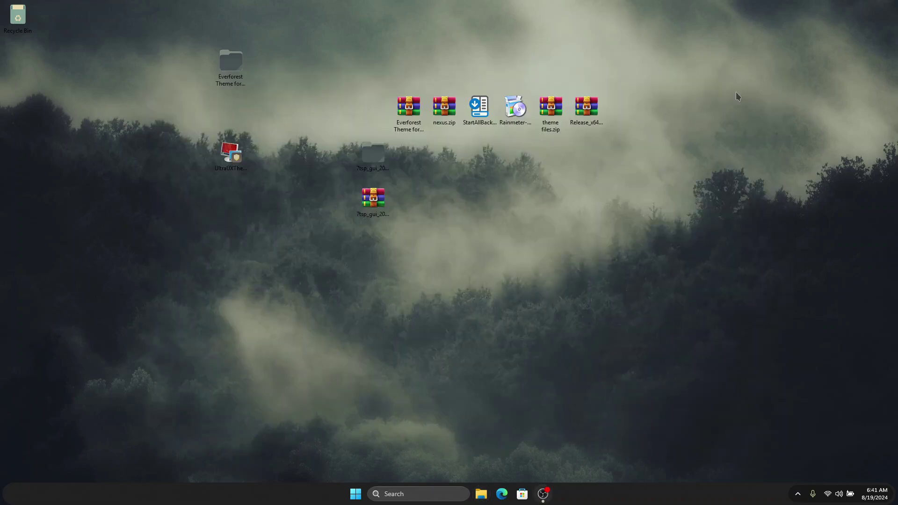
left_click_drag(480, 118, 489, 149)
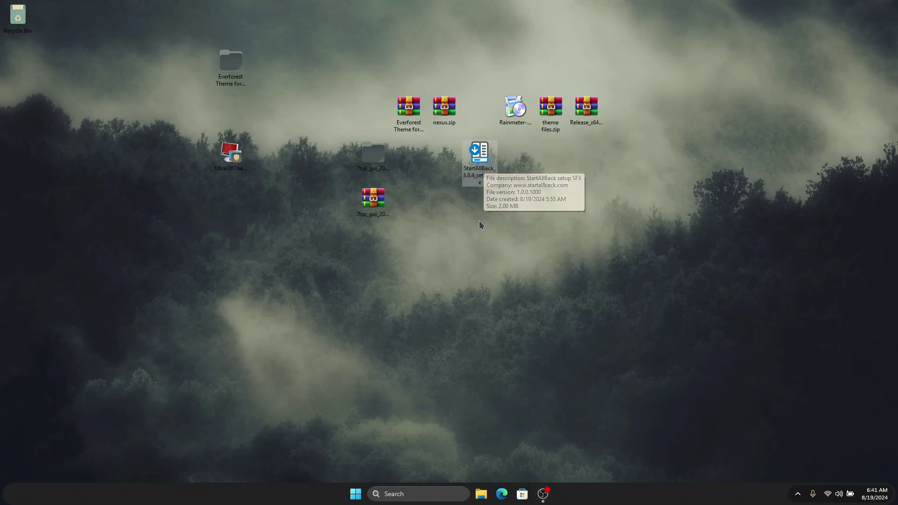
- Run the StartAllBack 3.8.4 setup and install it for everyone
double_click(487, 164)
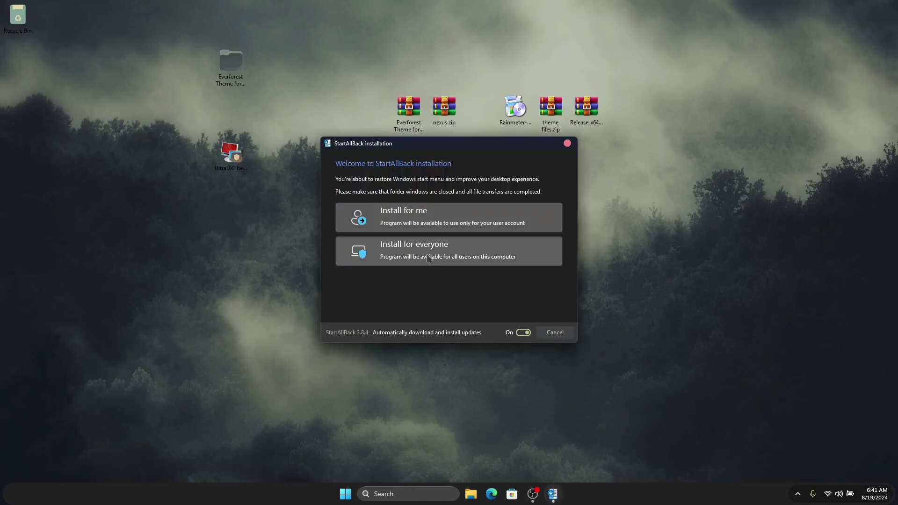
left_click(428, 255)
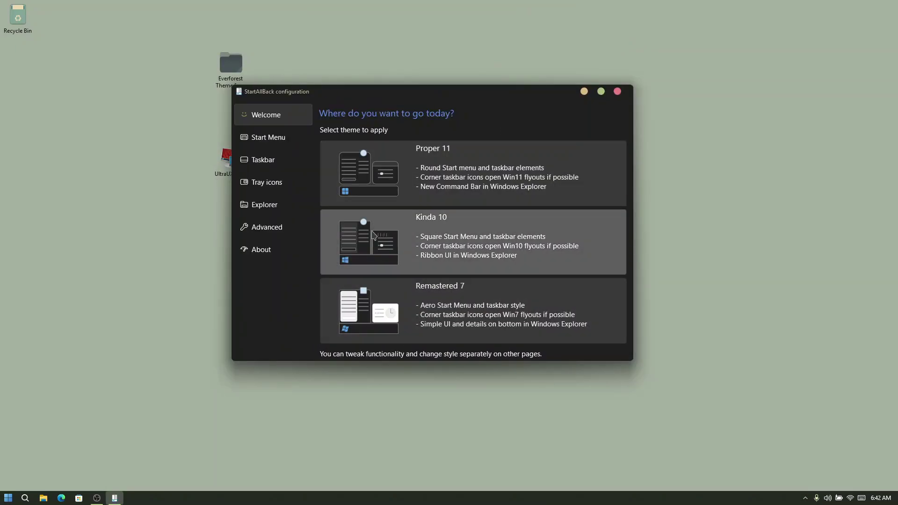
- Apply the Proper 11 theme and turn off the enhanced classic Start menu and taskbar
left_click(441, 171)
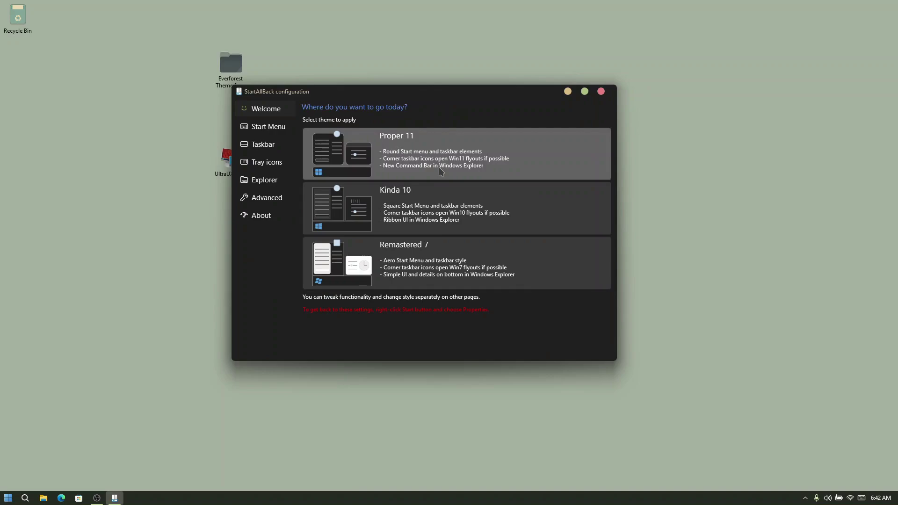
left_click(259, 127)
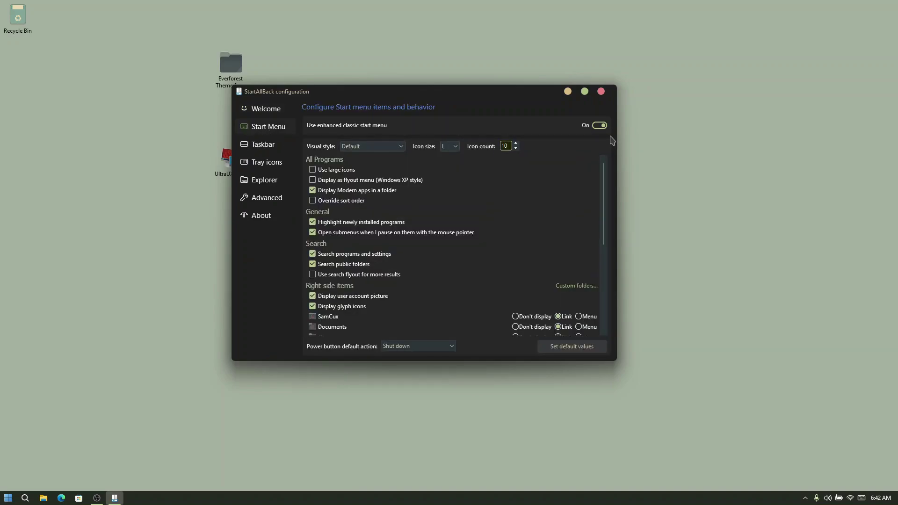
left_click(599, 125)
left_click(599, 125)
left_click(600, 125)
left_click(262, 145)
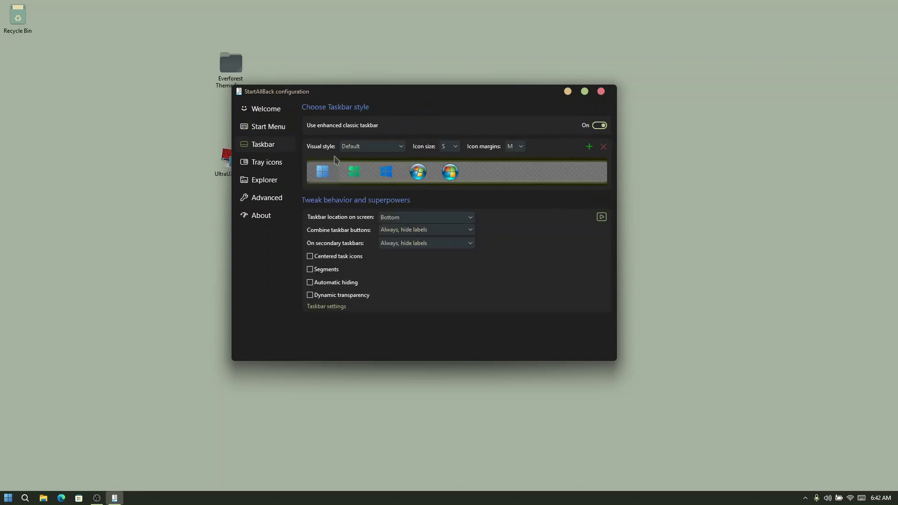
left_click(600, 125)
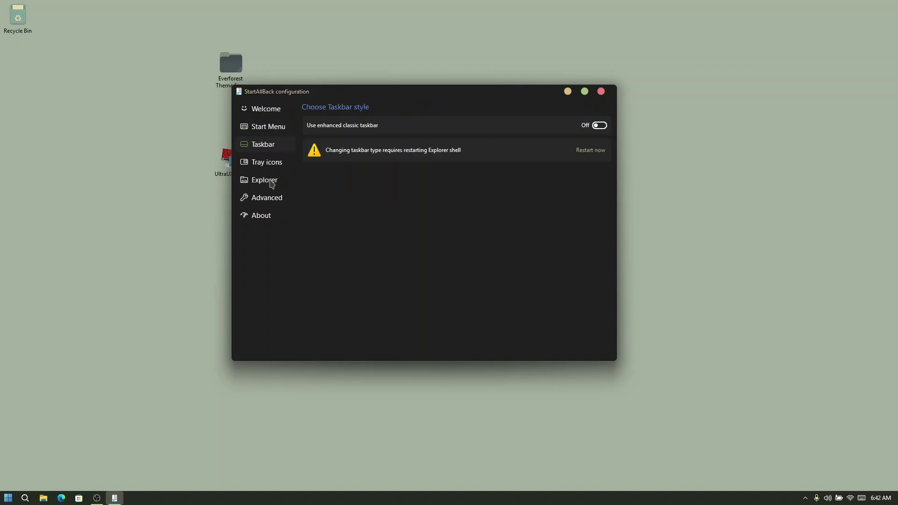
- Set Explorer to Win7 Command Bar style without the classic search box, then close StartAllBack
left_click(271, 185)
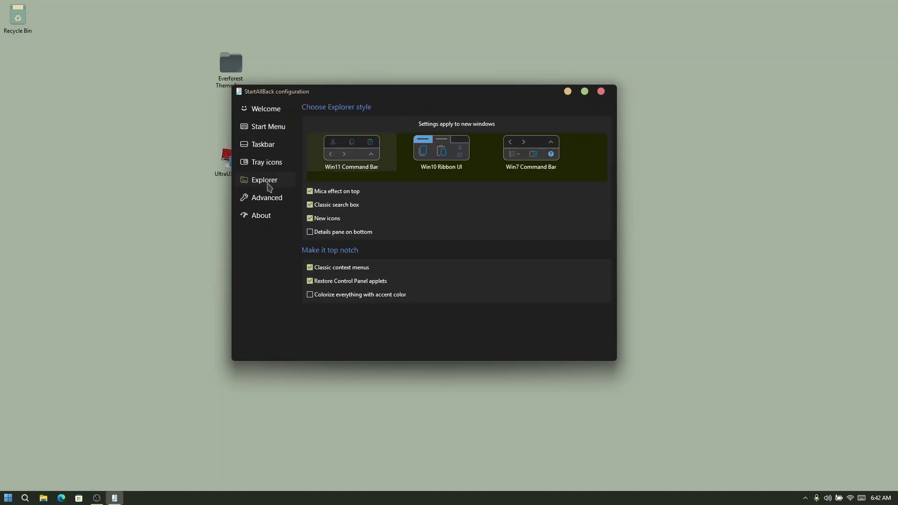
left_click(535, 161)
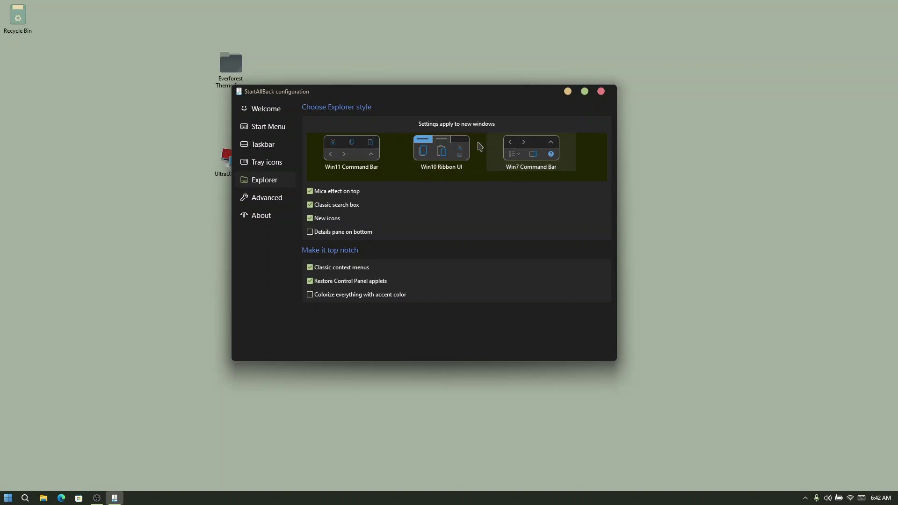
left_click(756, 116)
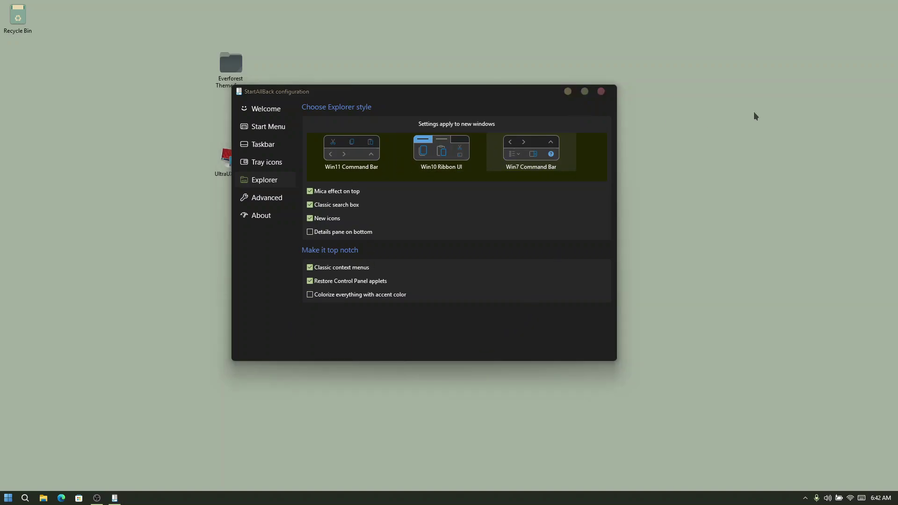
right_click(755, 112)
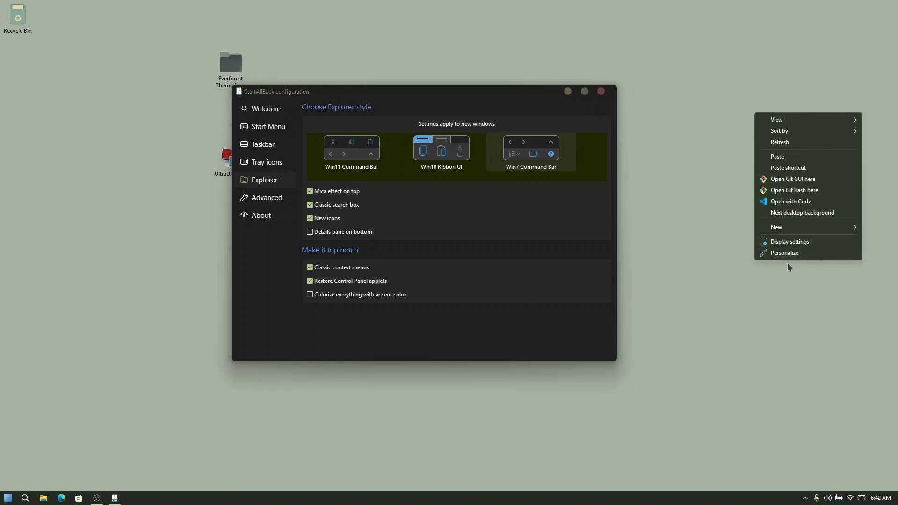
left_click(316, 207)
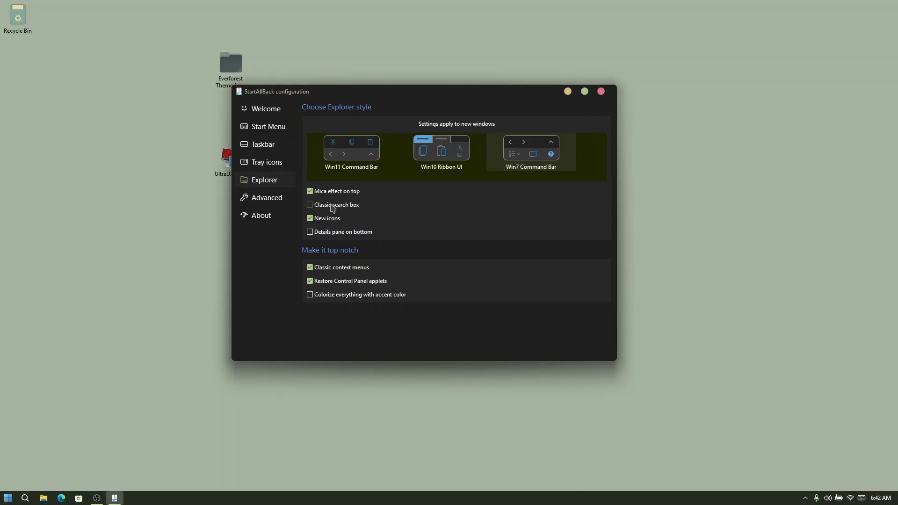
left_click(601, 92)
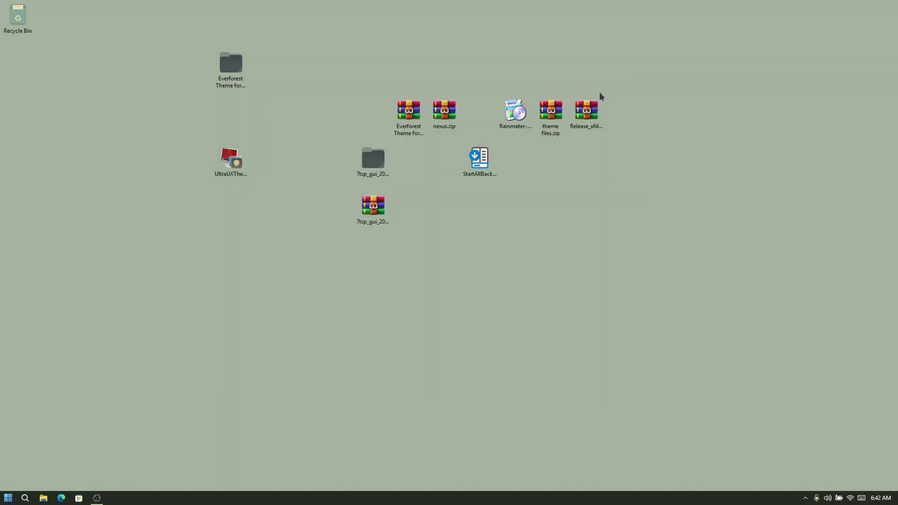
- View and close the restyled Everforest Theme folder, then move Release_x64_2.zip down one row
double_click(236, 76)
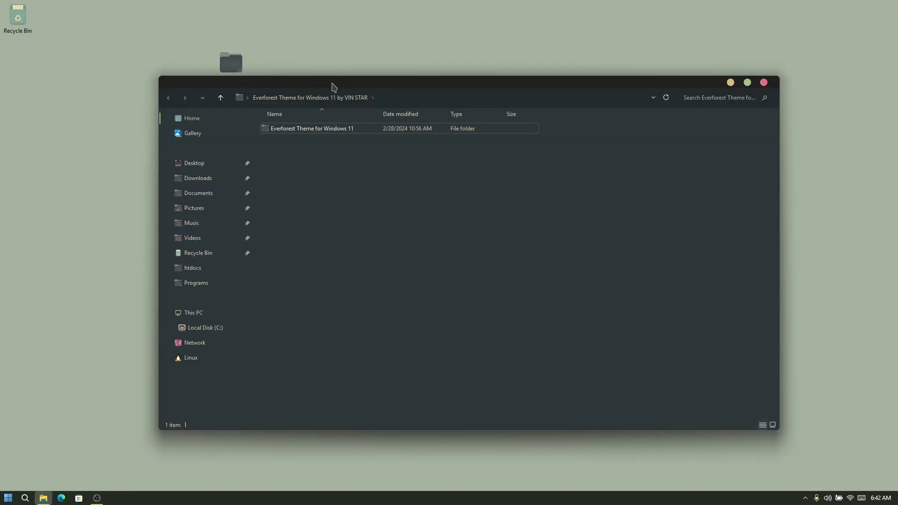
left_click_drag(334, 87, 309, 60)
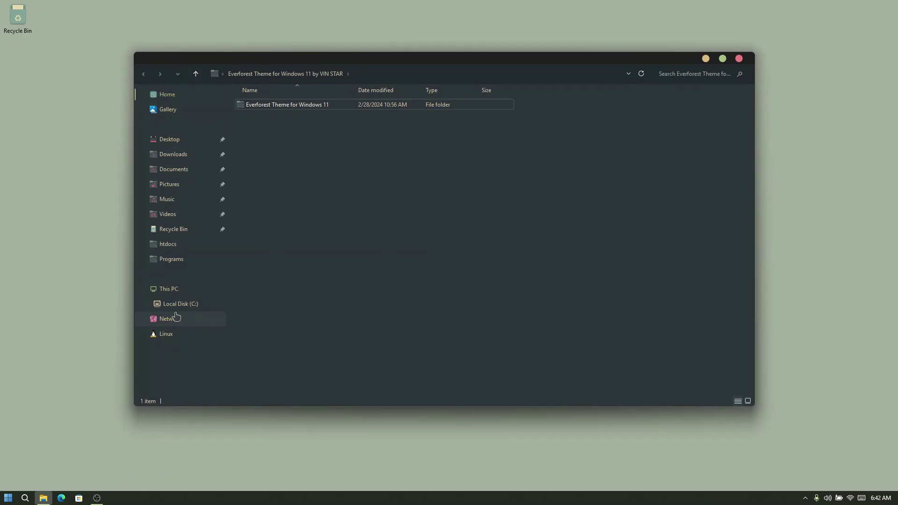
left_click(739, 59)
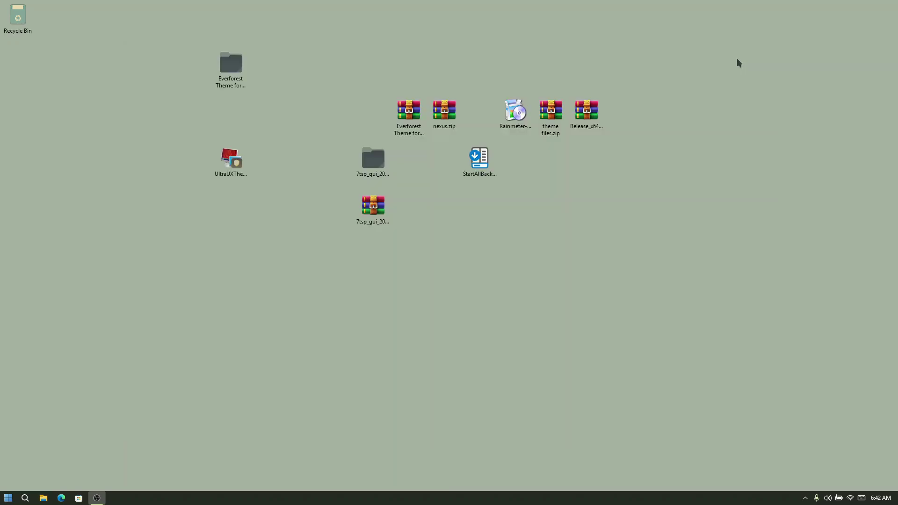
left_click_drag(598, 113, 597, 183)
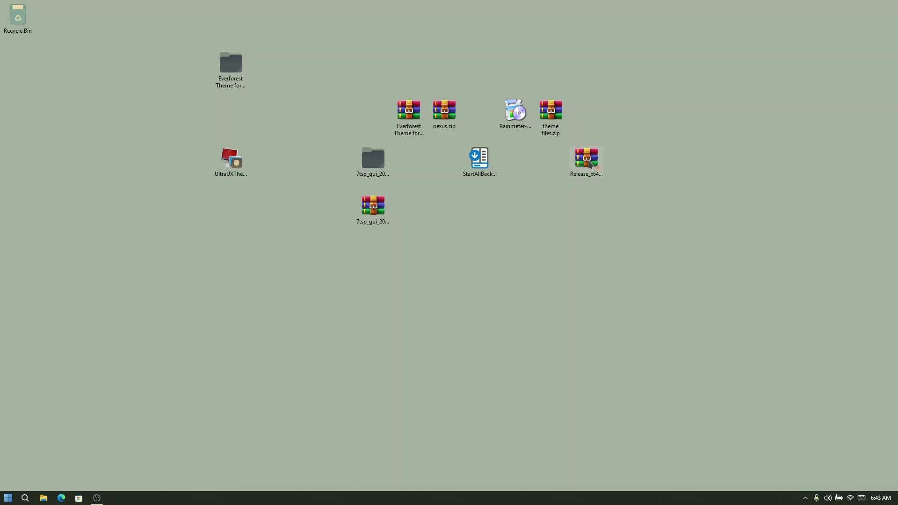
- Extract the Release folder from Release_x64_2.zip onto the desktop and close WinRAR
double_click(590, 164)
left_click(92, 257)
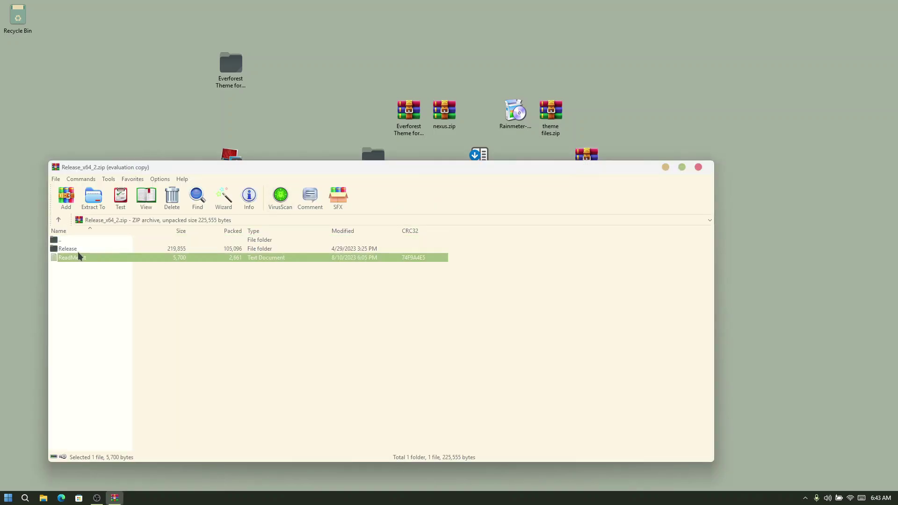
double_click(69, 249)
key("BackSpace")
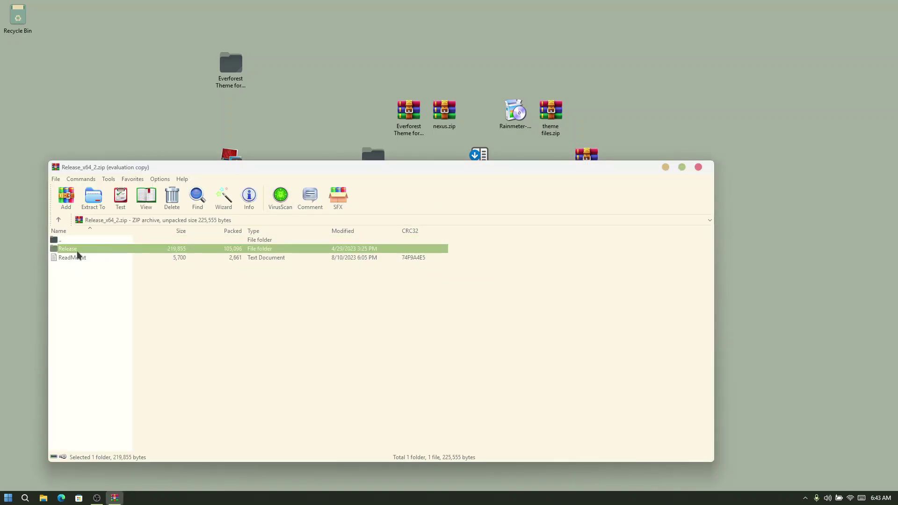
left_click_drag(7, 208, 6, 203)
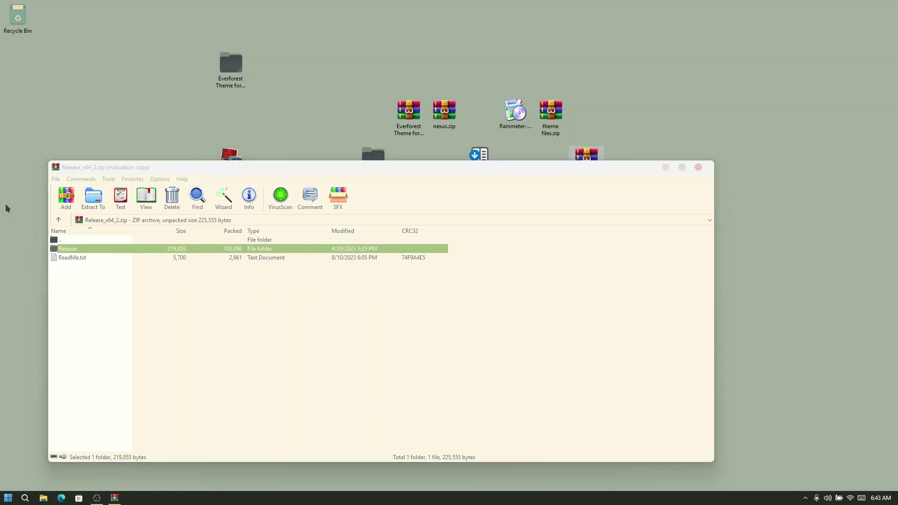
left_click(698, 168)
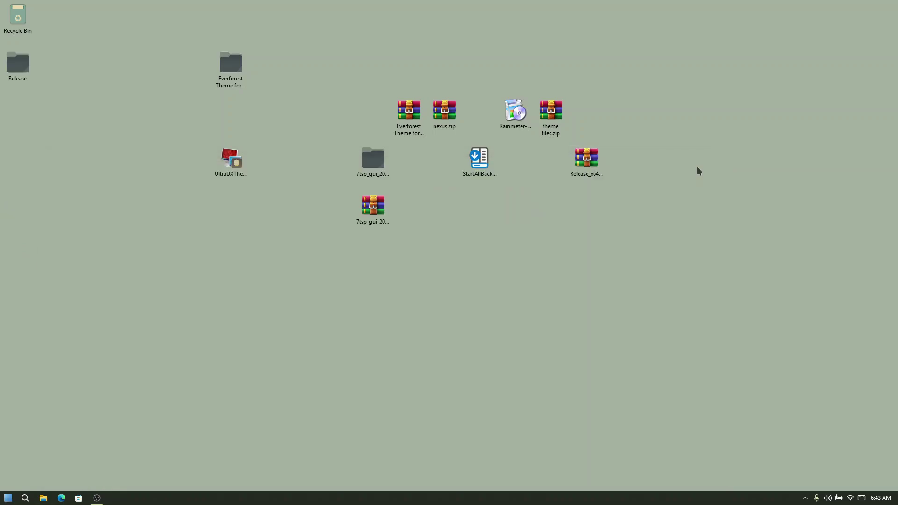
- Cut the Release folder on the desktop so it can be moved
right_click(22, 65)
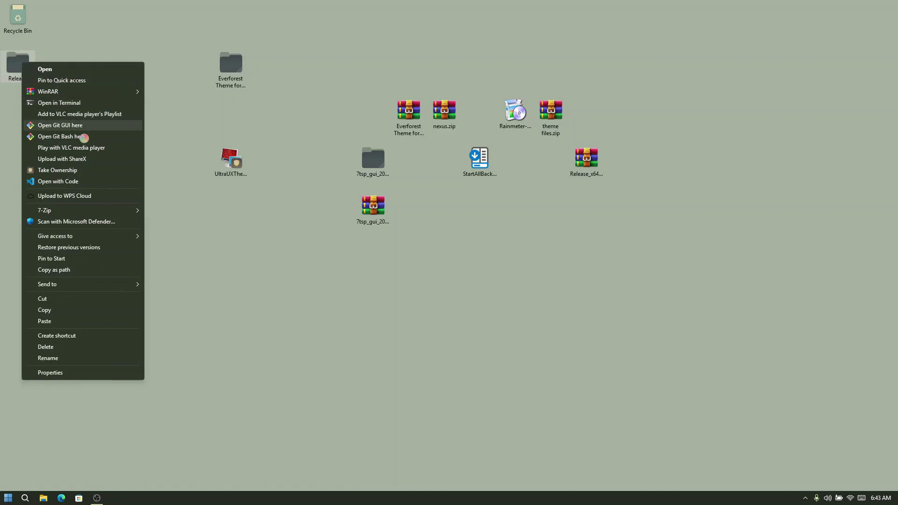
left_click(58, 299)
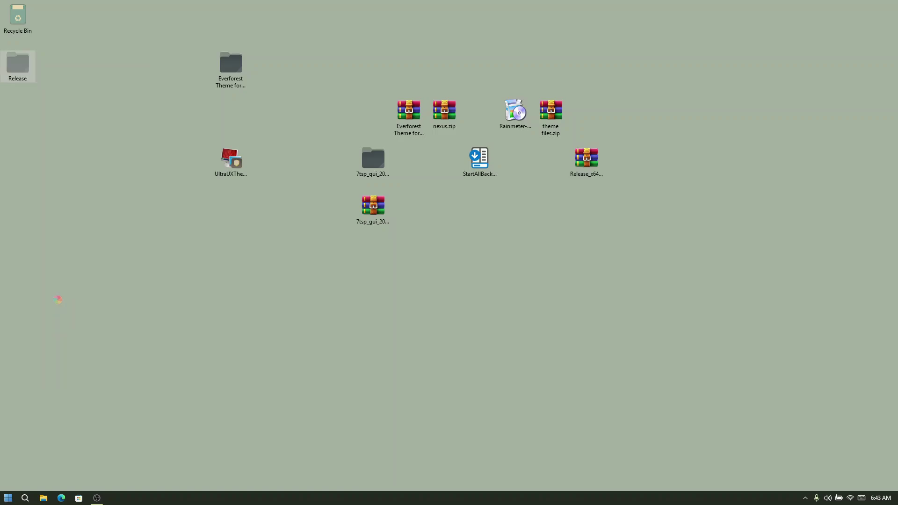
double_click(231, 65)
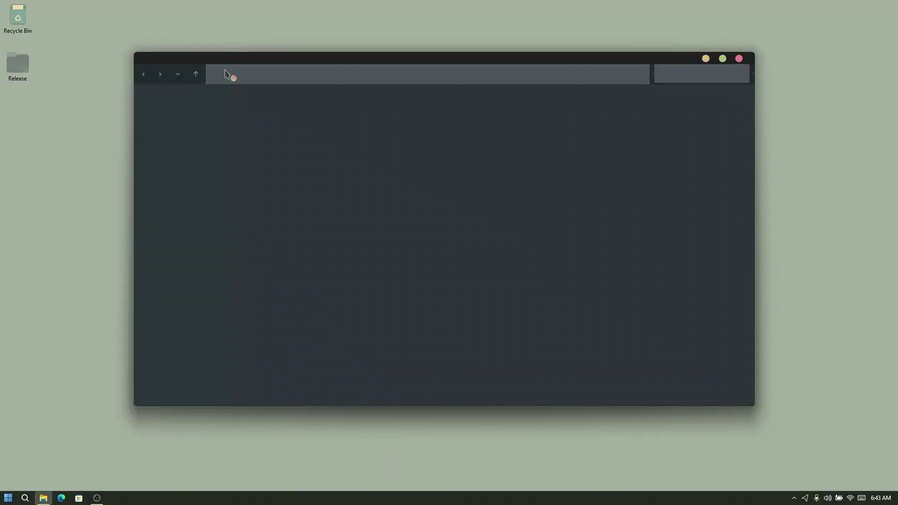
- Paste the Release folder into Documents and open it
left_click(182, 168)
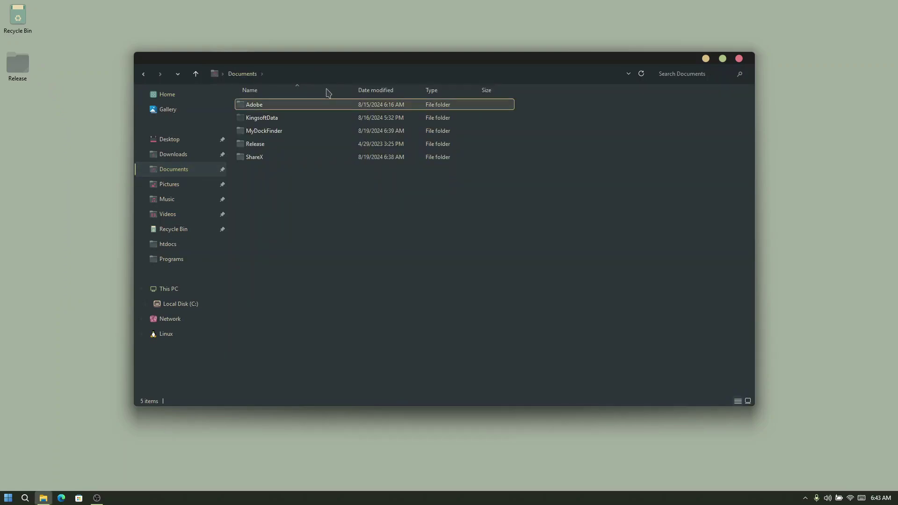
right_click(325, 224)
left_click(355, 286)
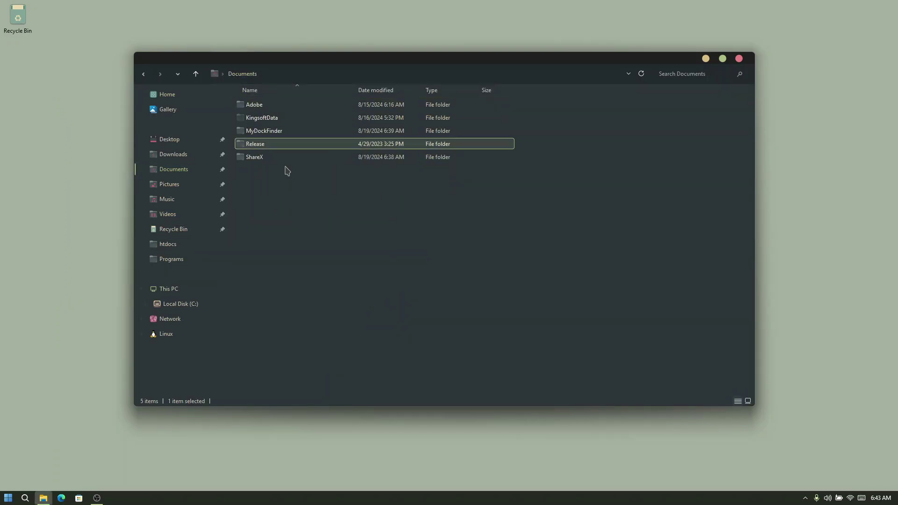
double_click(270, 147)
- Run register.cmd as administrator, confirm the RegSvr32 success message, and close Explorer
left_click(247, 133)
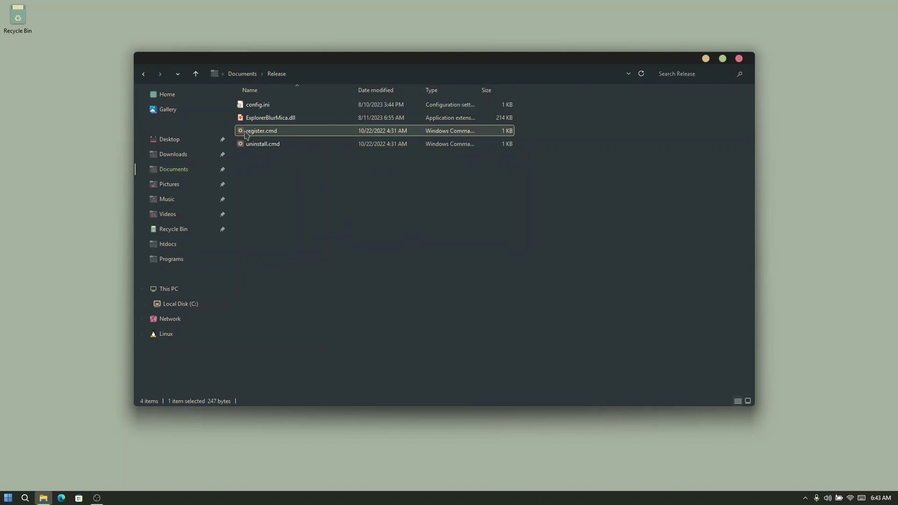
right_click(303, 135)
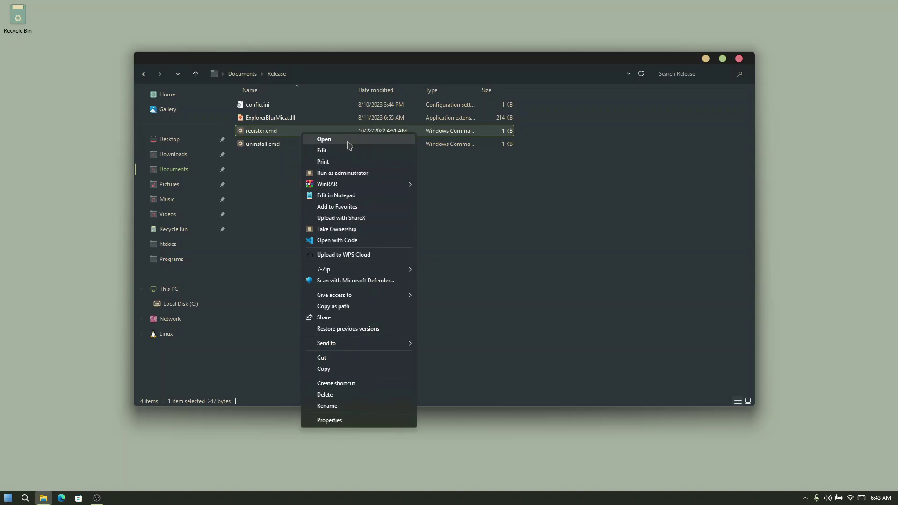
left_click(353, 174)
left_click(520, 286)
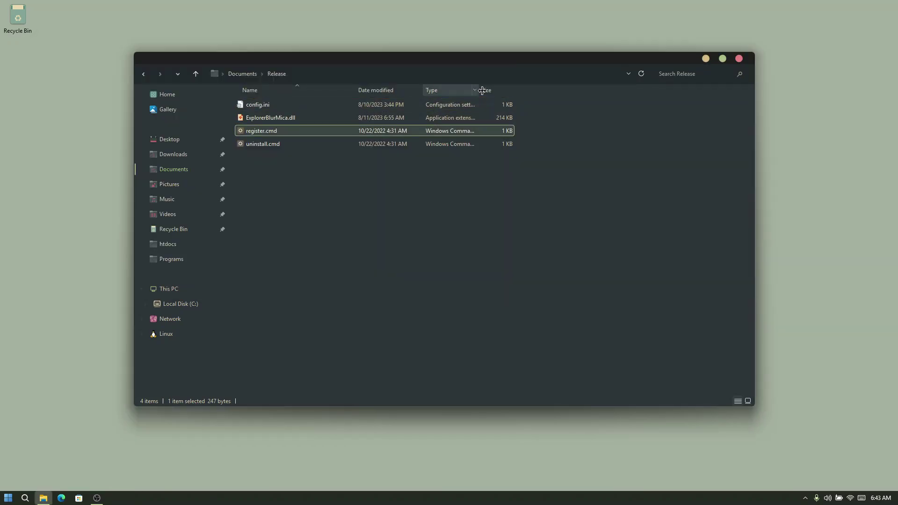
left_click(739, 59)
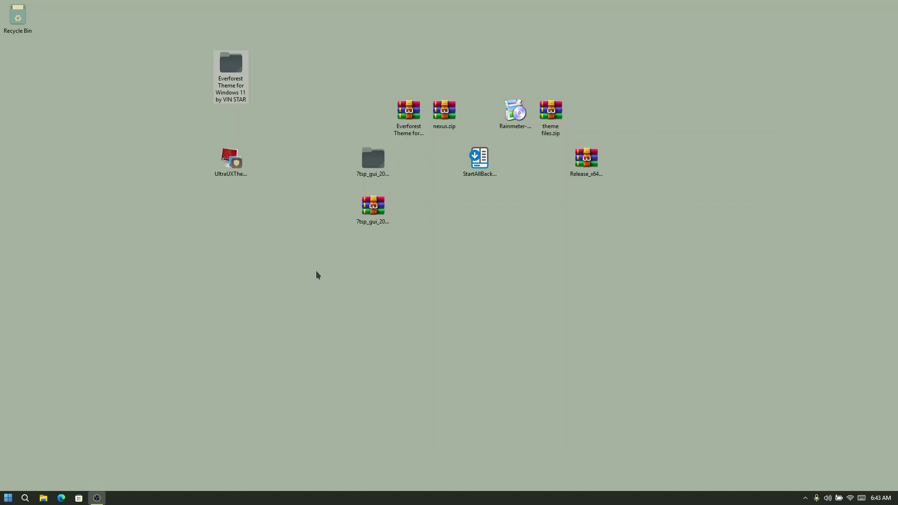
double_click(224, 71)
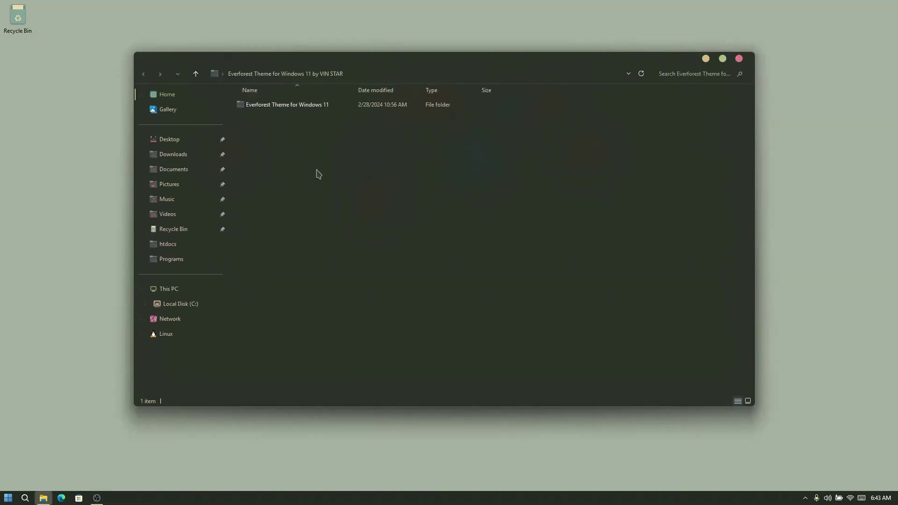
left_click_drag(428, 65, 421, 76)
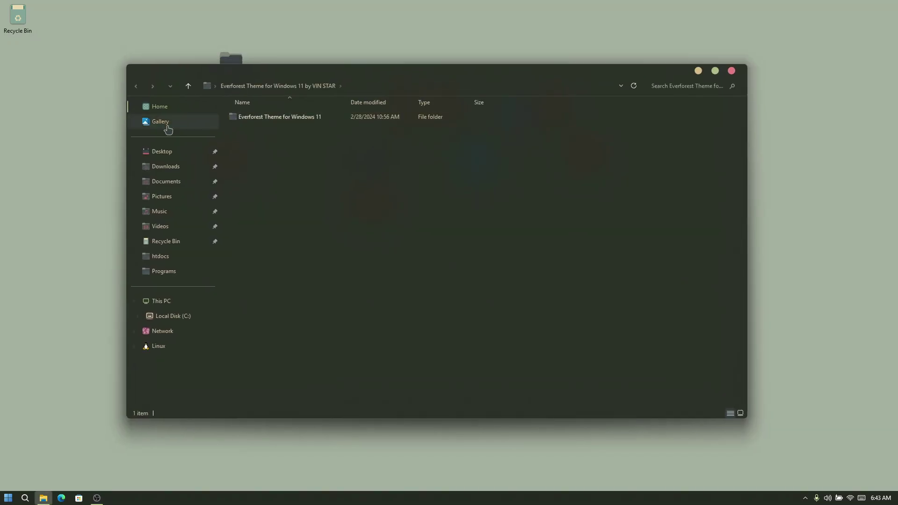
left_click(167, 110)
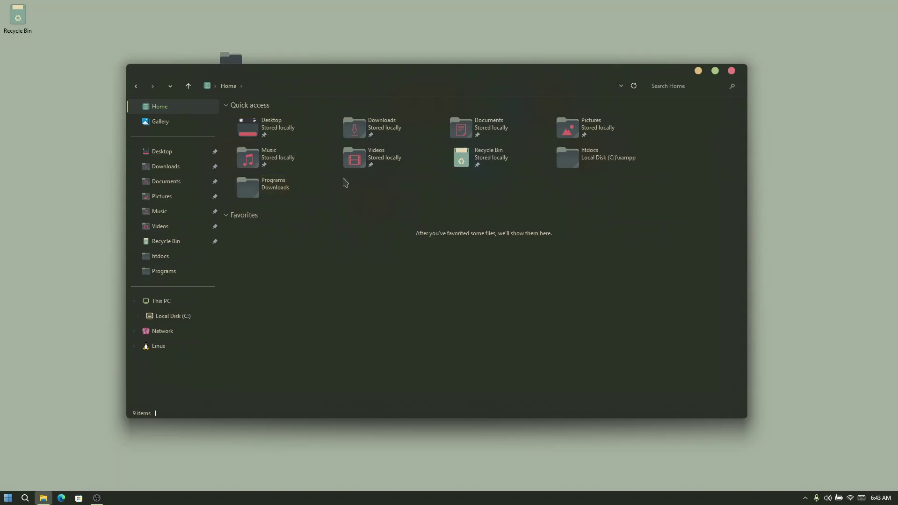
left_click(175, 302)
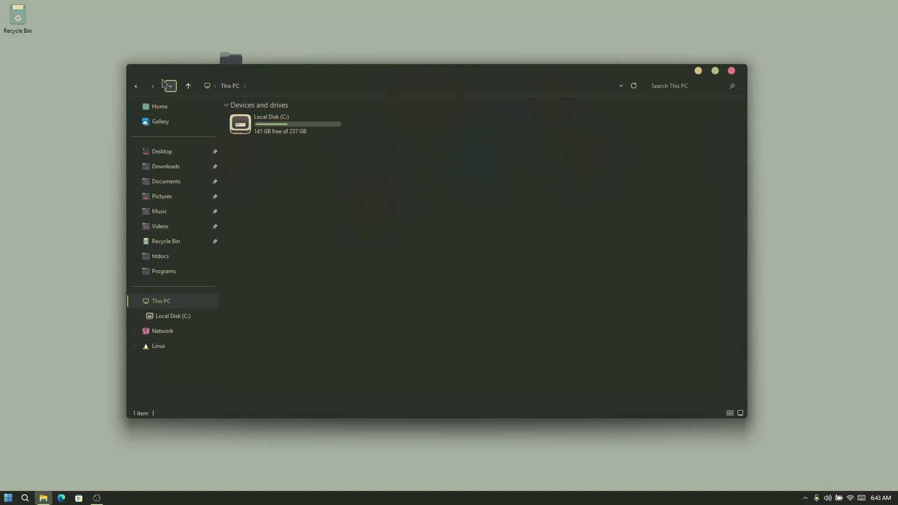
key("alt+F4")
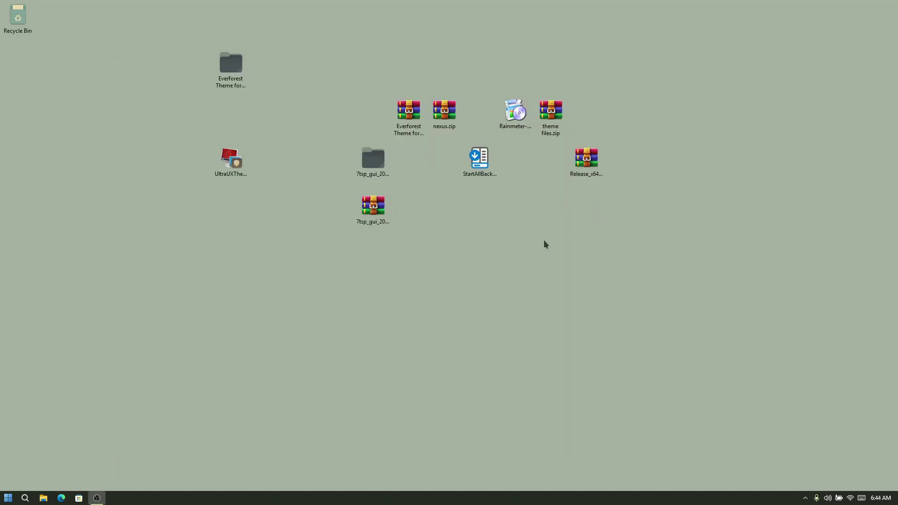
- Browse to Everforest Theme > Everforest Theme for Windows 11 > Wallpapers
double_click(234, 63)
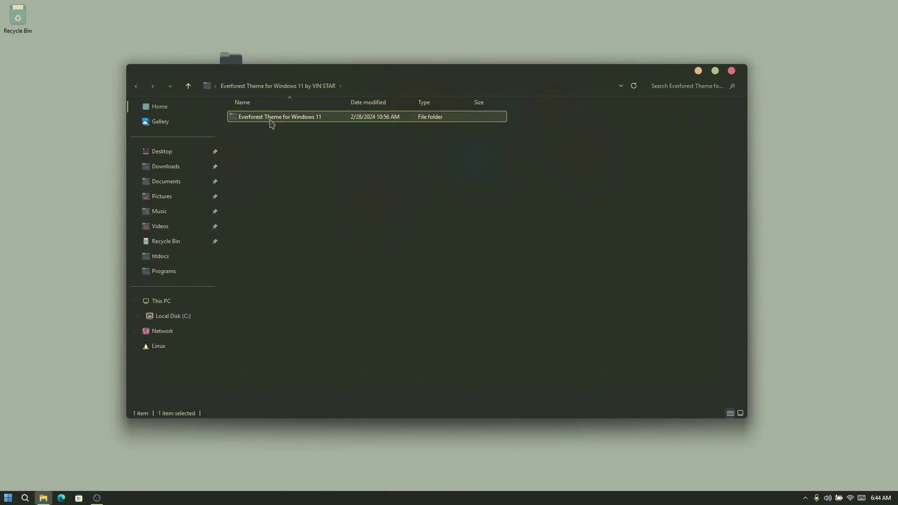
double_click(271, 118)
double_click(270, 118)
key("alt+Left")
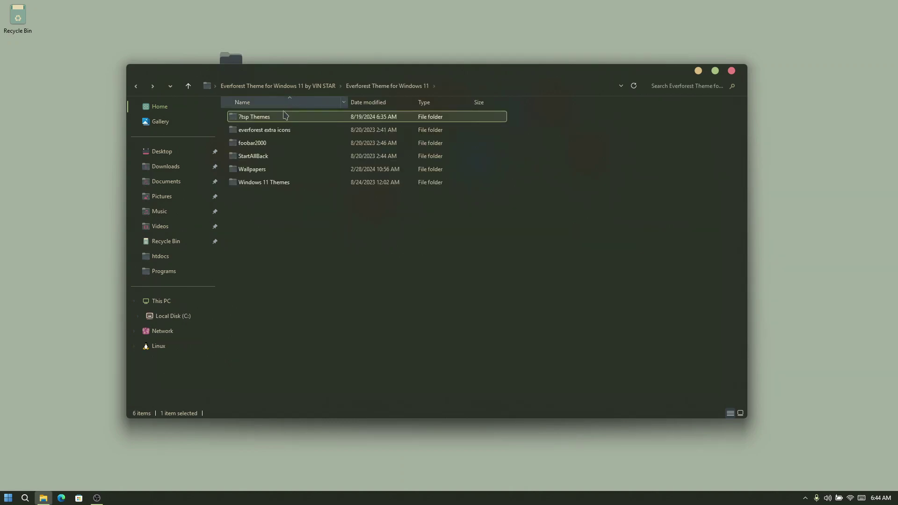
double_click(278, 173)
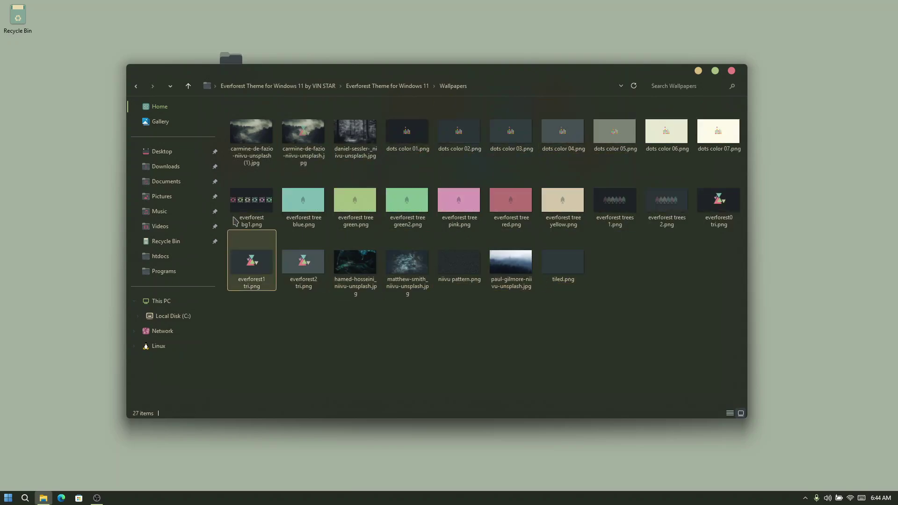
- Set carmine-de-fazio-niivu-unsplash (1).jpg as the desktop background and close Explorer
left_click(255, 135)
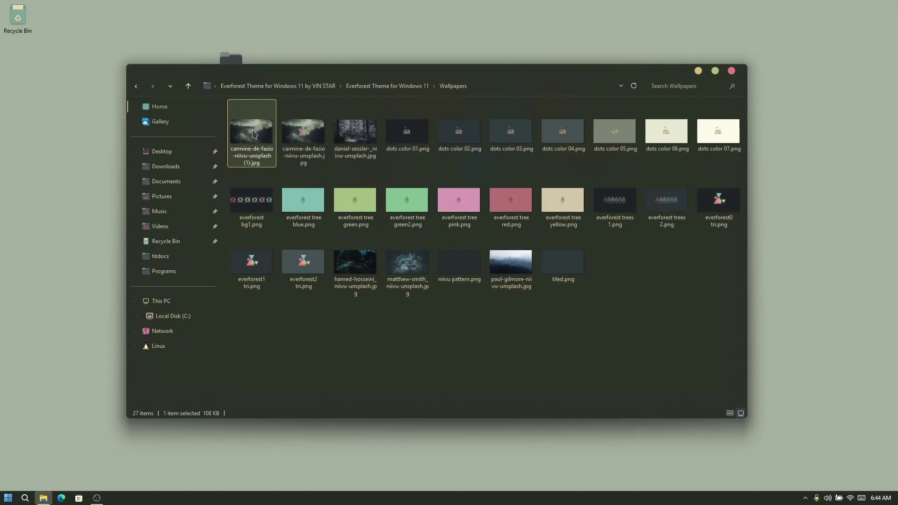
right_click(275, 118)
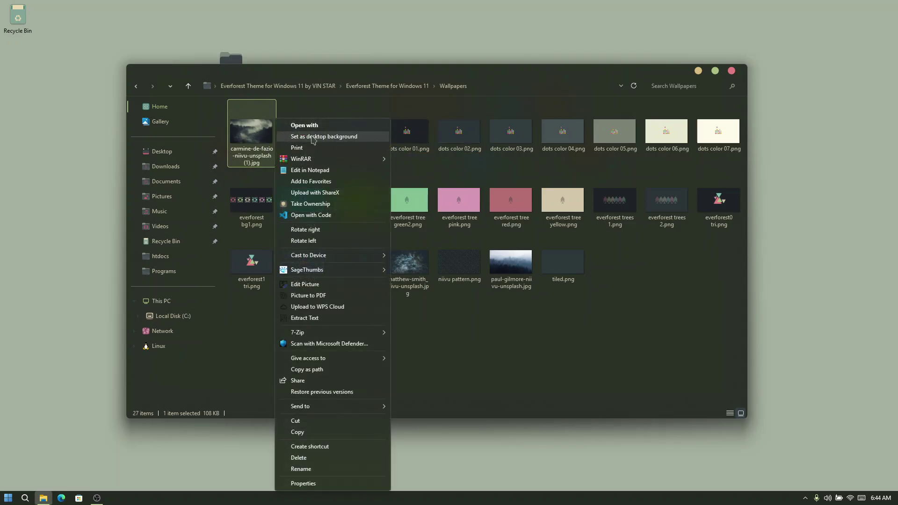
left_click(286, 136)
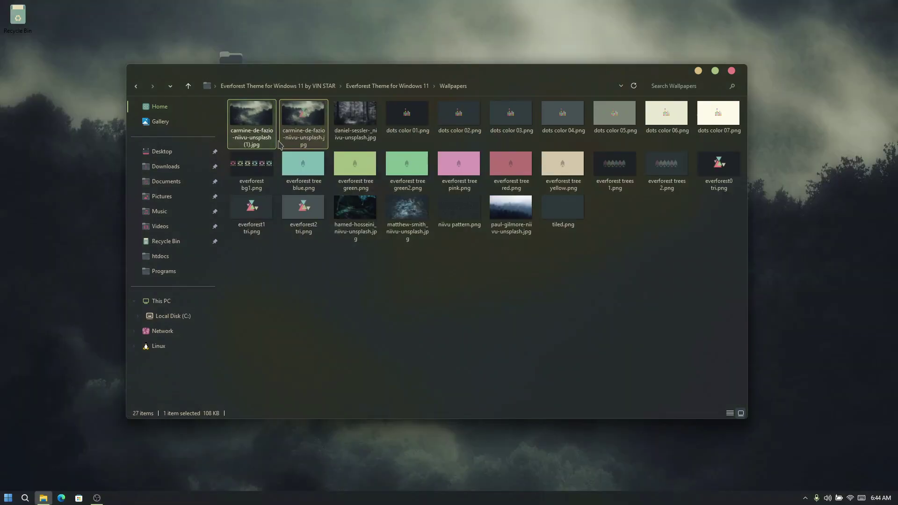
left_click(732, 71)
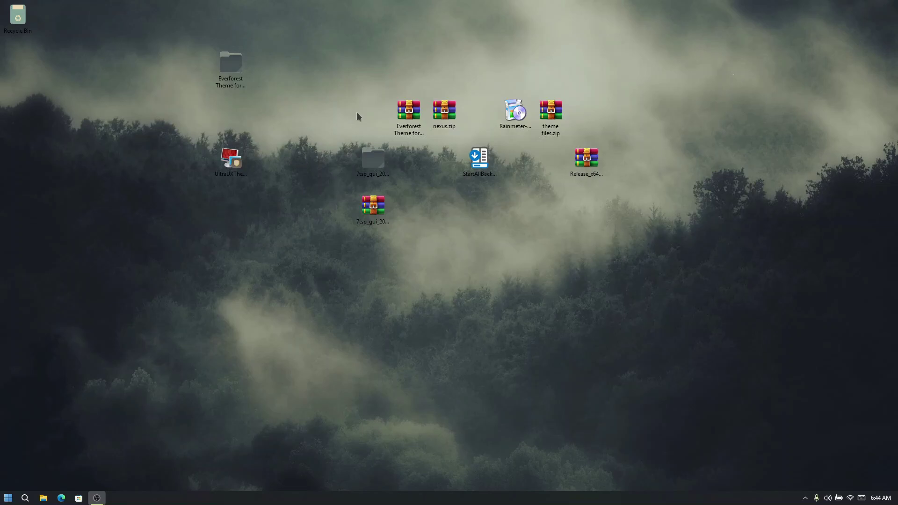
- Move nexus.zip lower on the desktop and launch NexusSetup.exe from the archive
left_click_drag(439, 117, 554, 255)
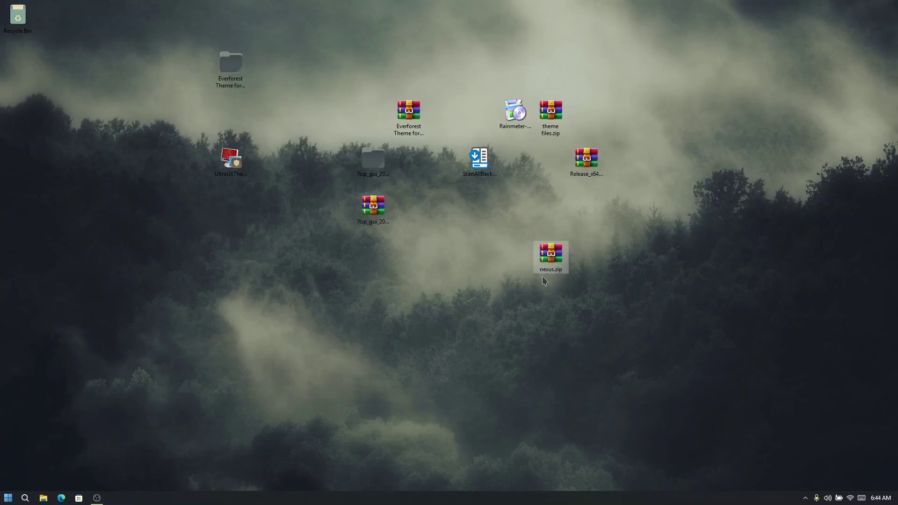
double_click(552, 252)
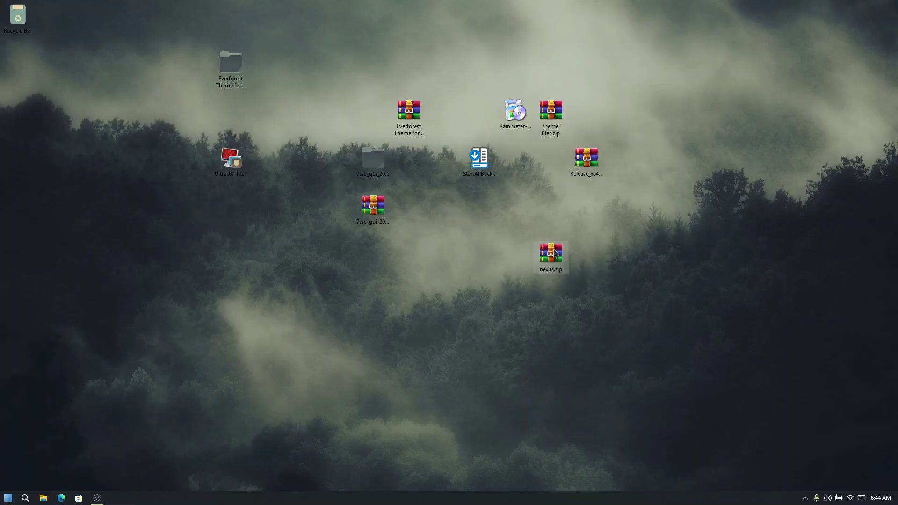
double_click(113, 249)
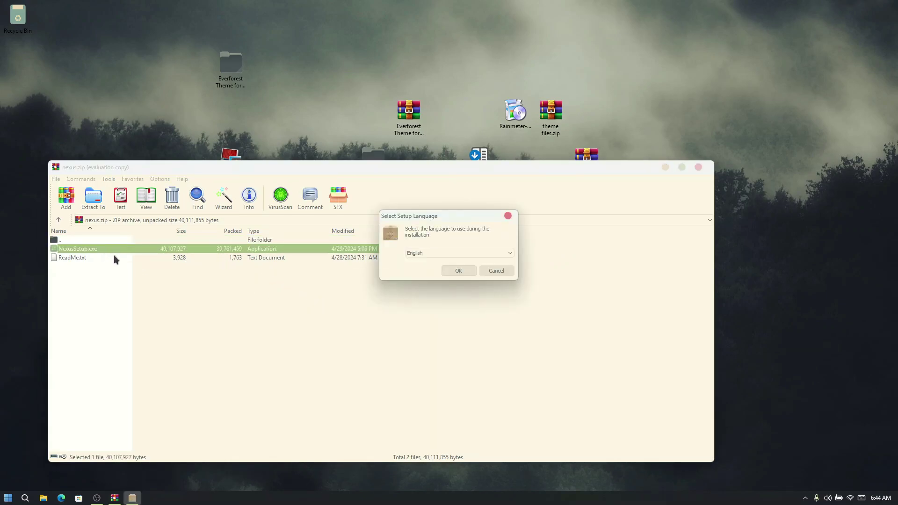
- Install Nexus in English, accepting the licence, and finish the setup wizard
left_click(459, 271)
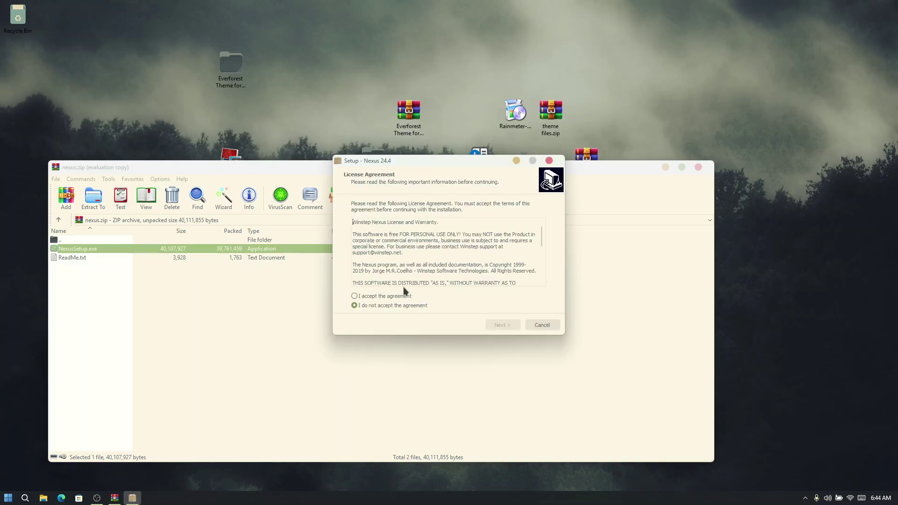
left_click(379, 294)
left_click(512, 325)
left_click(512, 325)
left_click(511, 325)
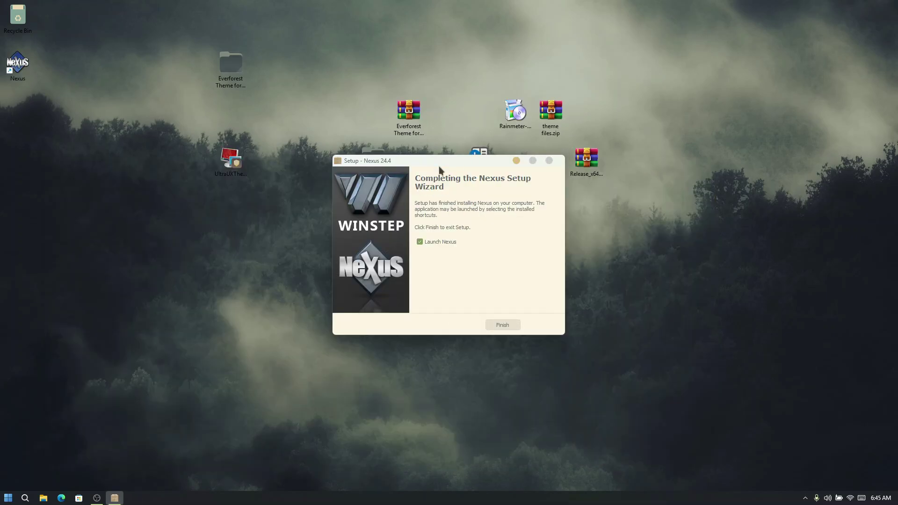
left_click(511, 325)
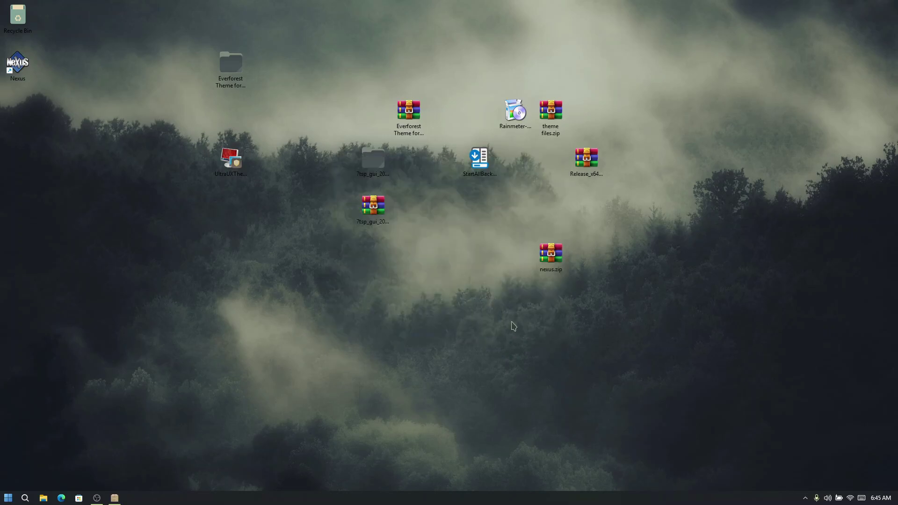
- Extract theme files.zip to a 'theme files' folder and move it lower on the desktop
right_click(555, 119)
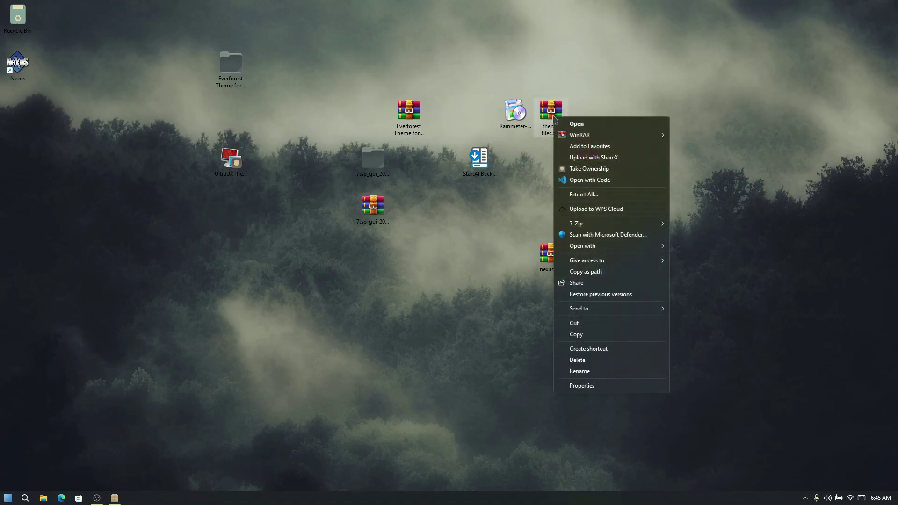
left_click(585, 167)
left_click_drag(21, 114, 386, 306)
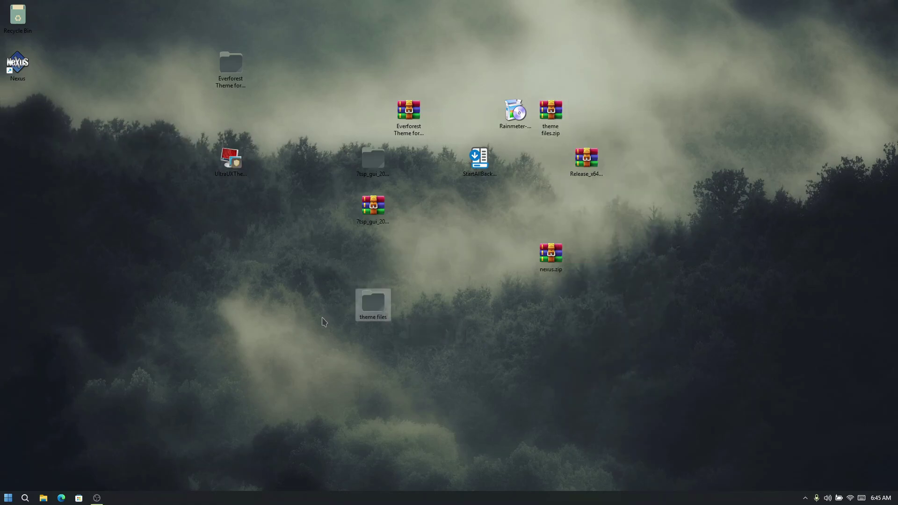
- Open the nested theme files folder and select the everforest folder
double_click(380, 305)
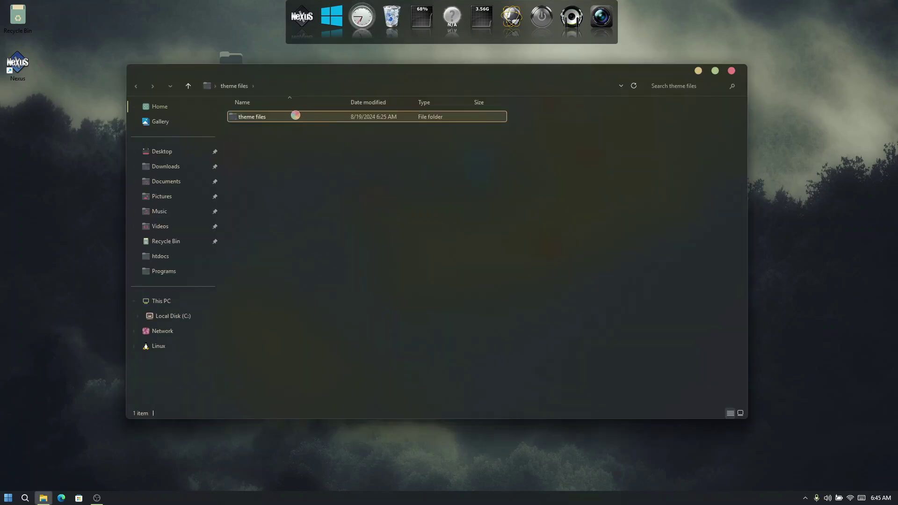
left_click(261, 118)
double_click(261, 118)
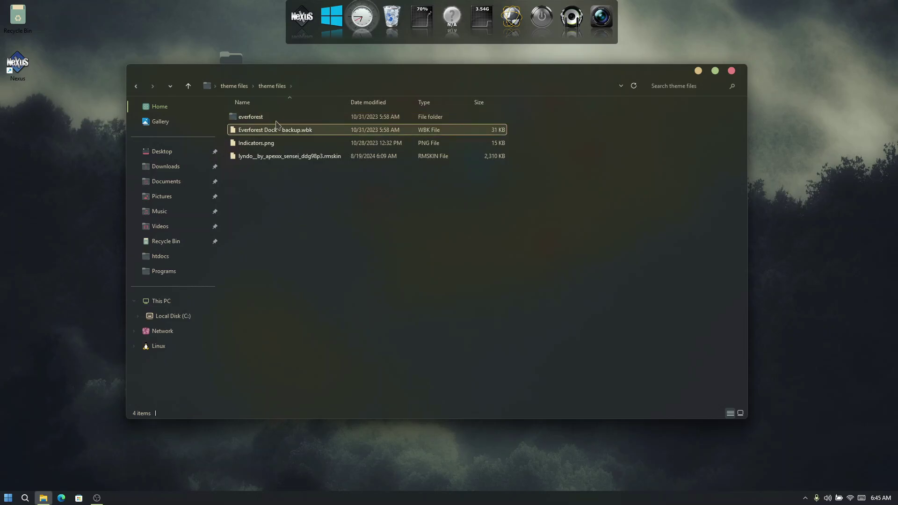
left_click(279, 121)
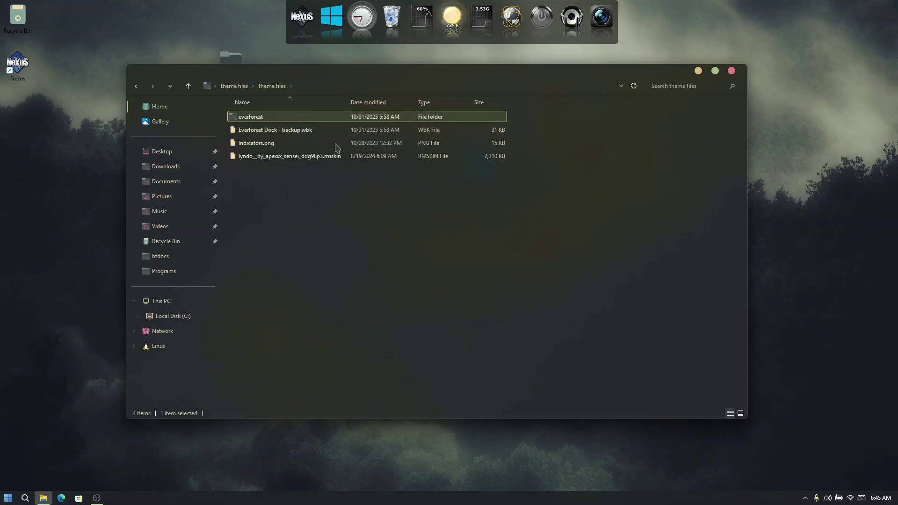
- Open Documents in a new window, browse to Winstep > NeXuS > Backgrounds, and move everforest there
left_click(174, 187)
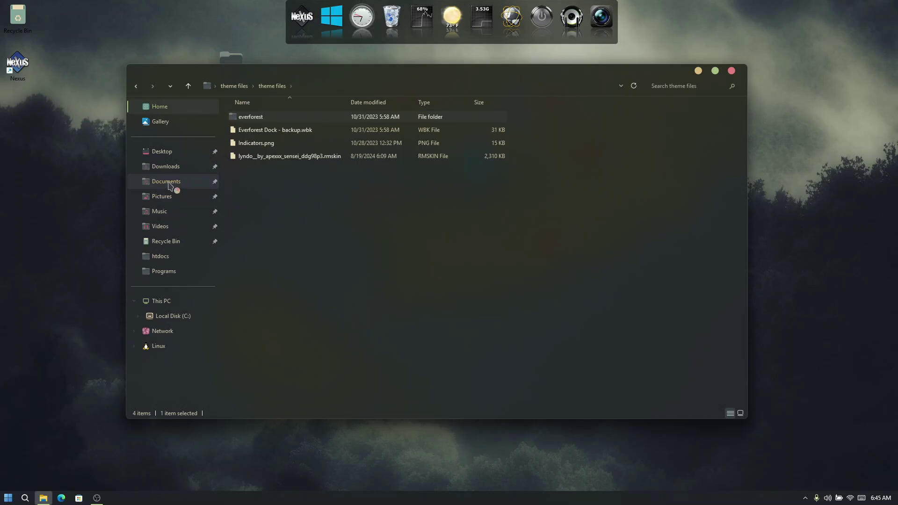
right_click(164, 187)
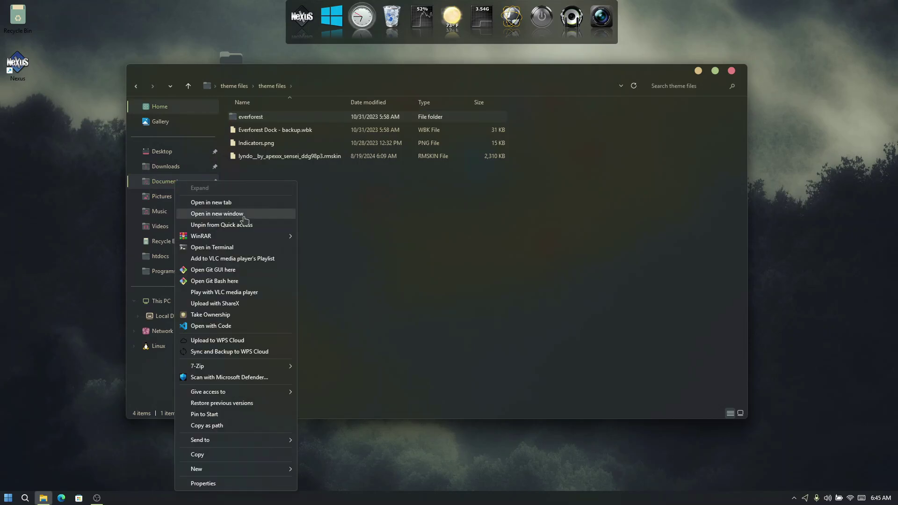
left_click(243, 215)
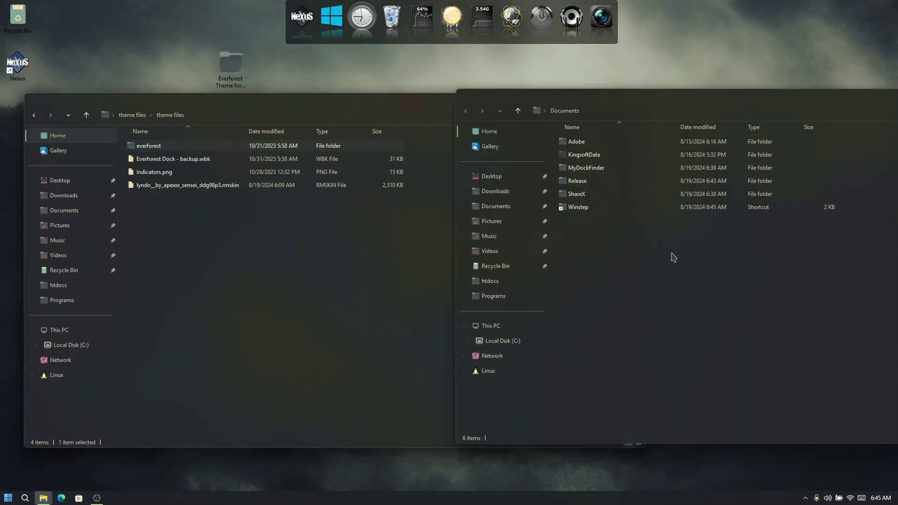
left_click(588, 209)
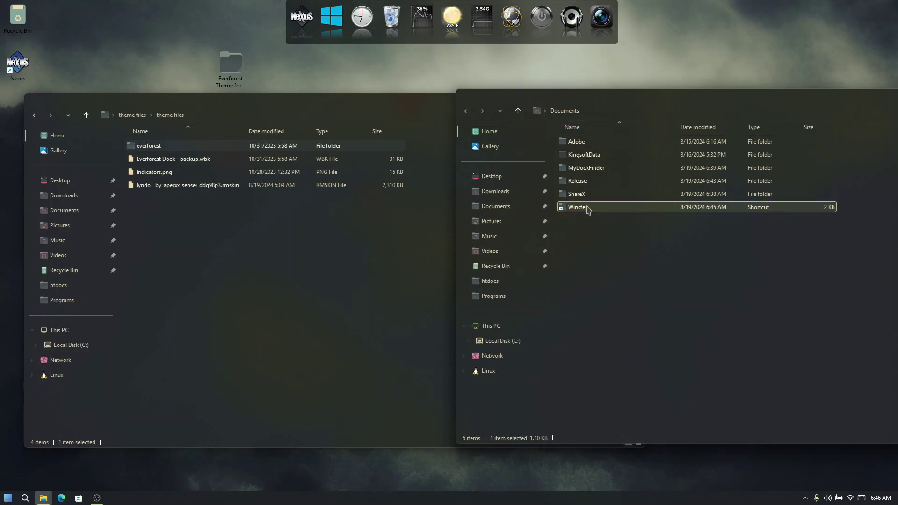
double_click(589, 210)
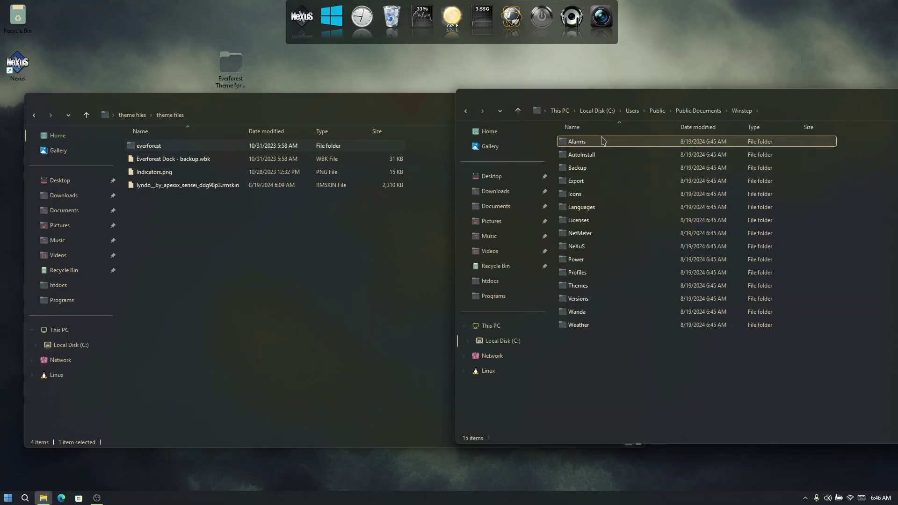
double_click(590, 247)
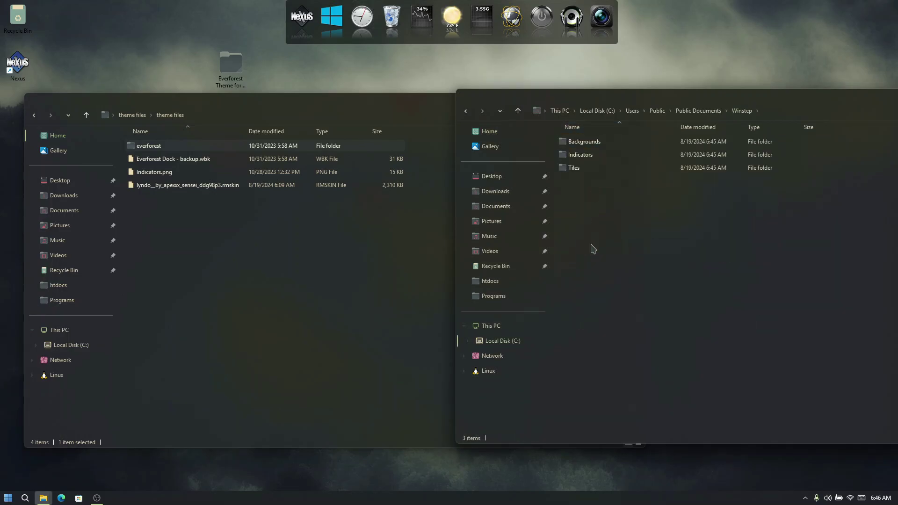
double_click(590, 149)
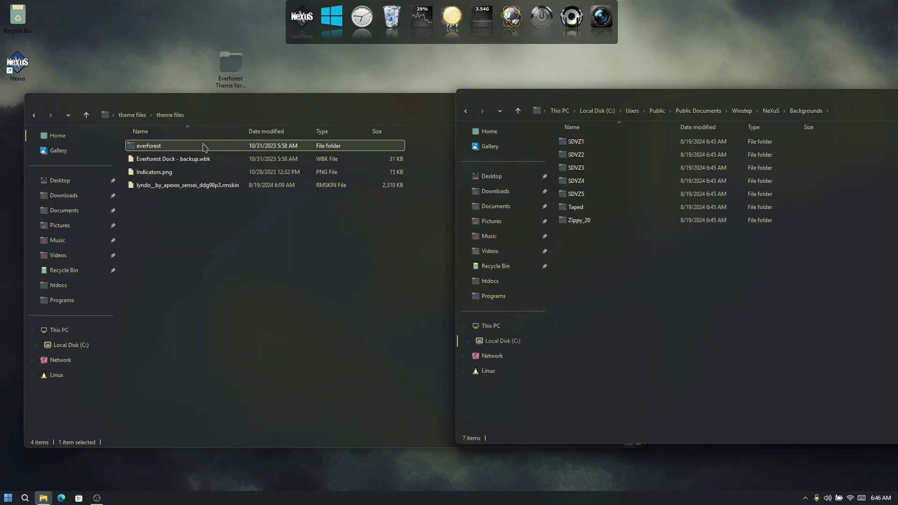
left_click_drag(379, 150, 597, 148)
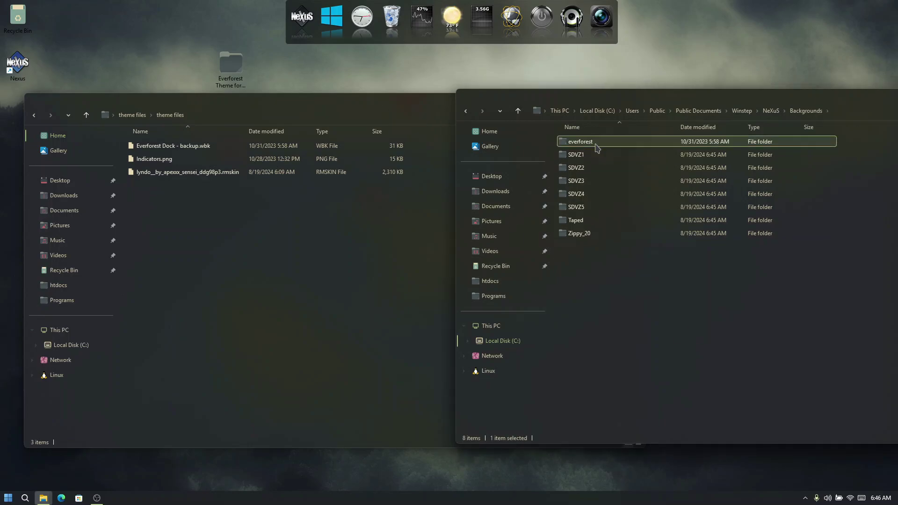
- Move Indicators.png into the NeXuS Indicators folder, then close that window
left_click(771, 111)
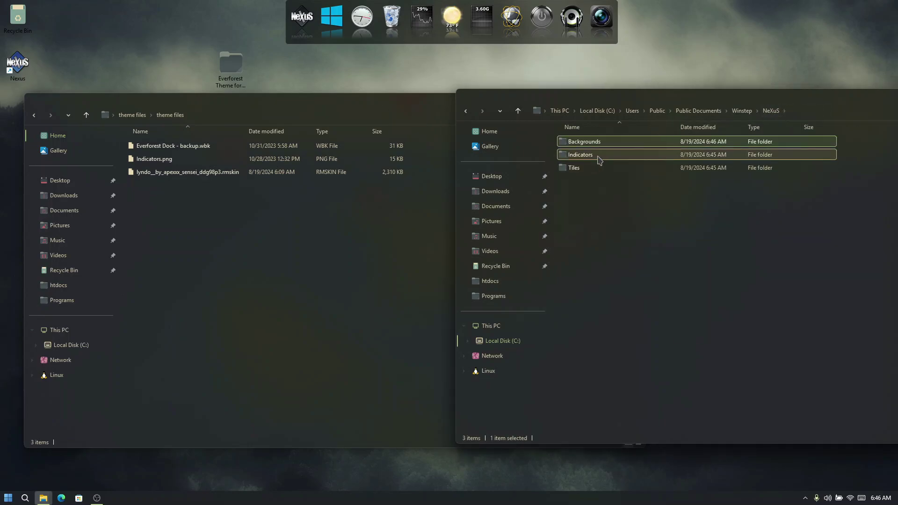
double_click(600, 161)
left_click(275, 162)
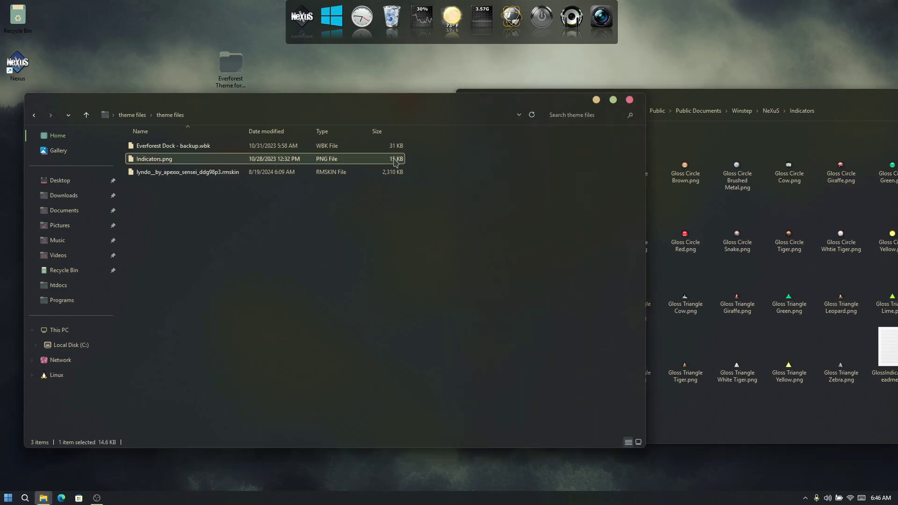
left_click_drag(613, 216, 738, 285)
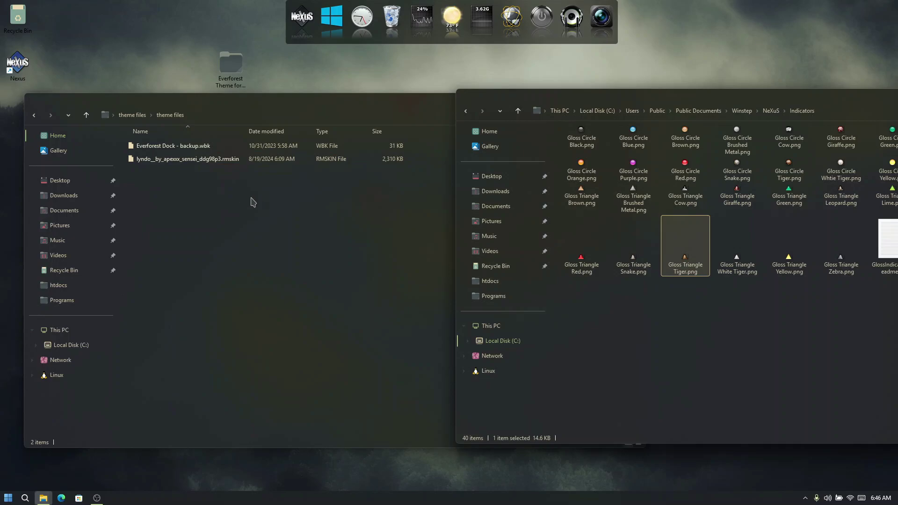
left_click(633, 133)
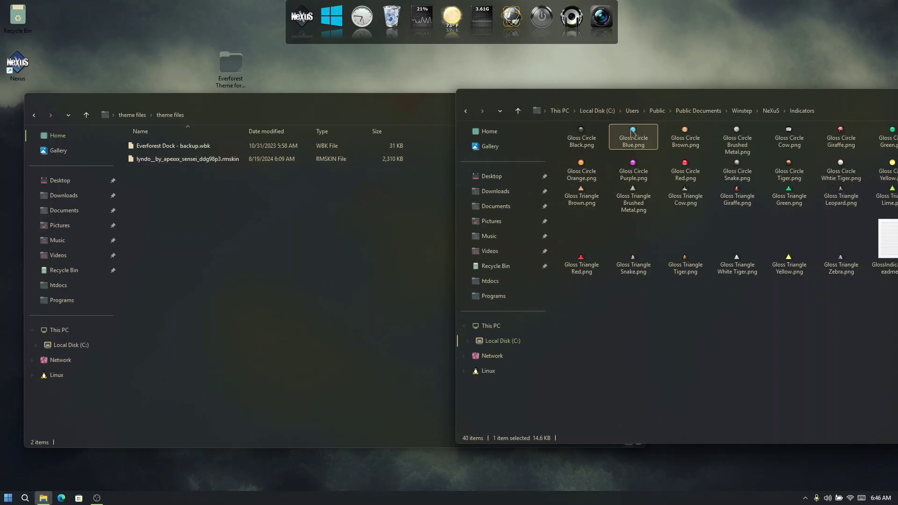
left_click_drag(571, 94, 320, 97)
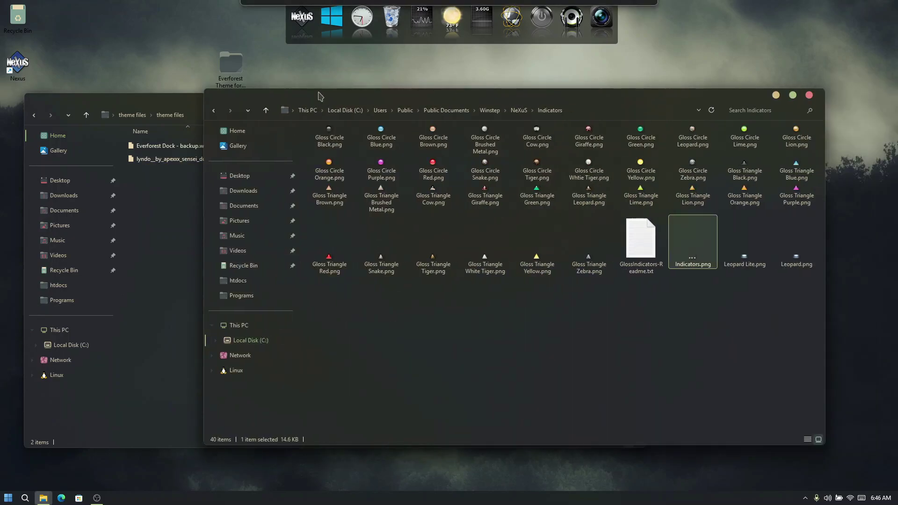
left_click(809, 95)
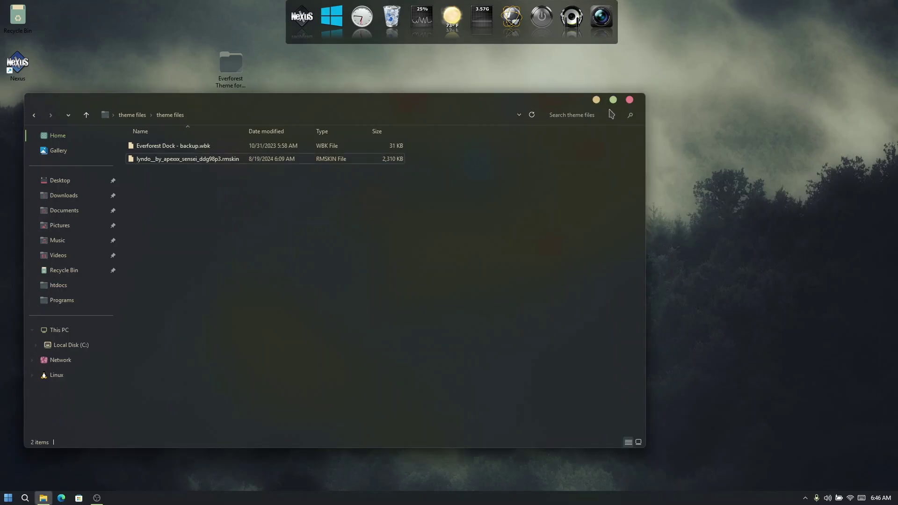
- Copy the everforest extra icons folder from the Everforest Theme folder
left_click(631, 100)
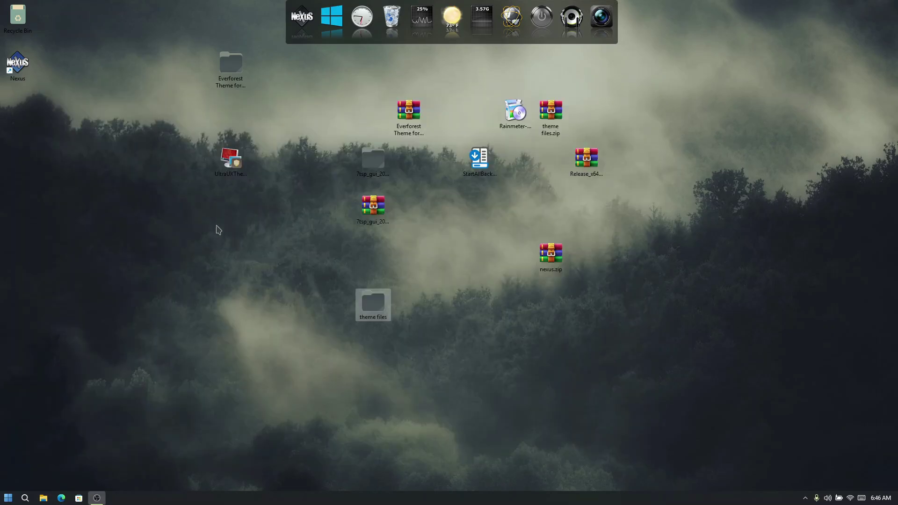
left_click(230, 71)
double_click(229, 71)
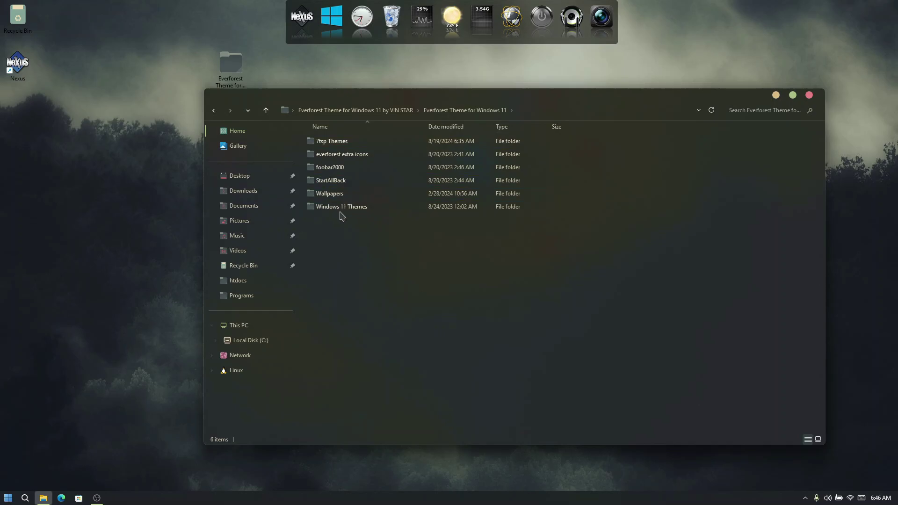
left_click(351, 156)
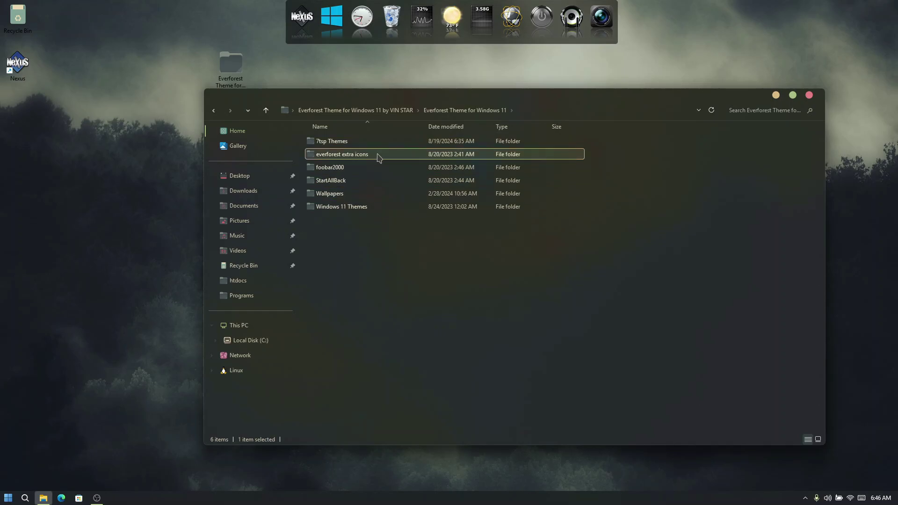
right_click(380, 157)
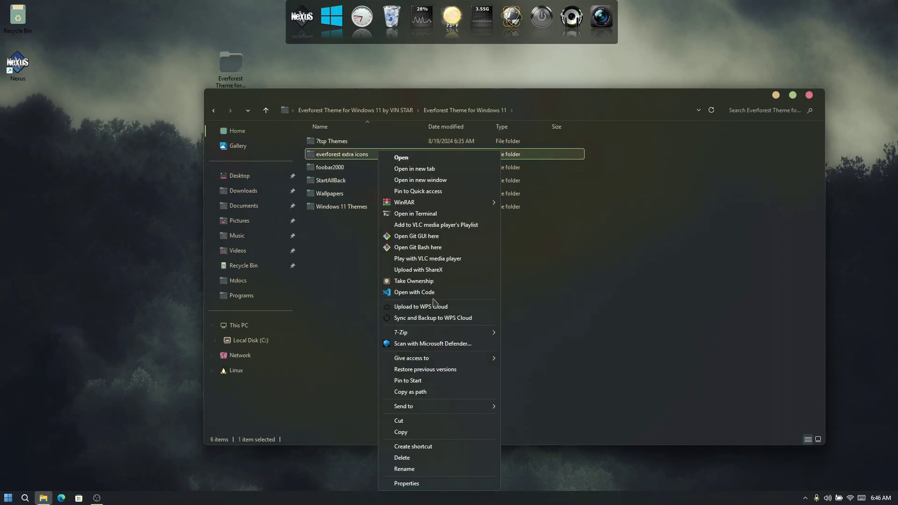
left_click(415, 424)
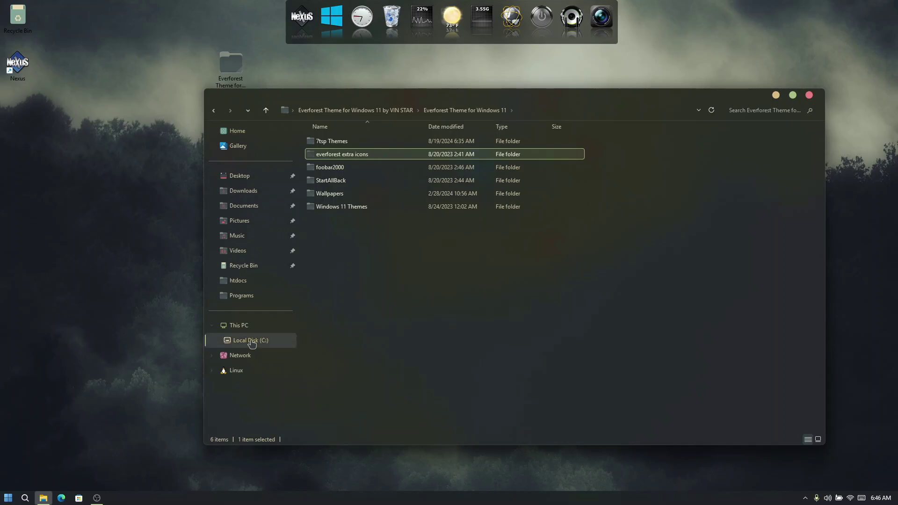
- Paste the folder into the root of Local Disk (C:) and close Explorer
left_click(251, 342)
right_click(425, 315)
left_click(482, 368)
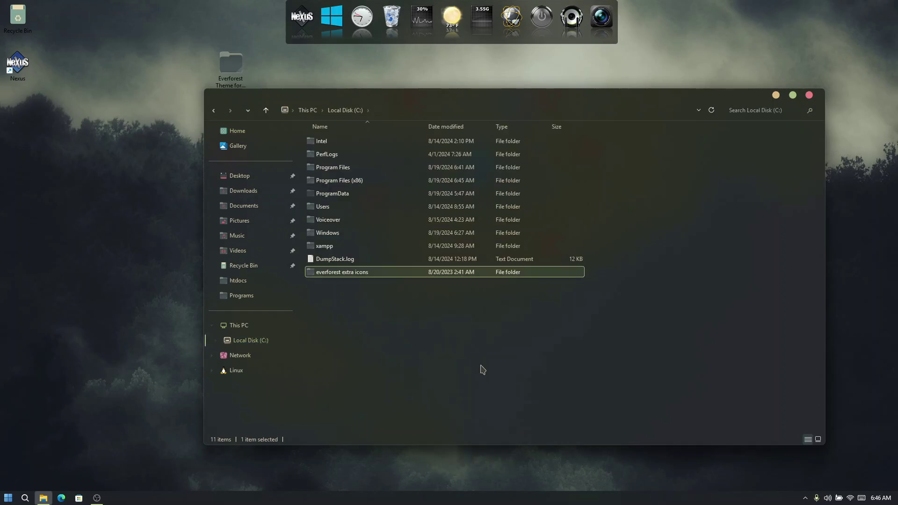
left_click(810, 96)
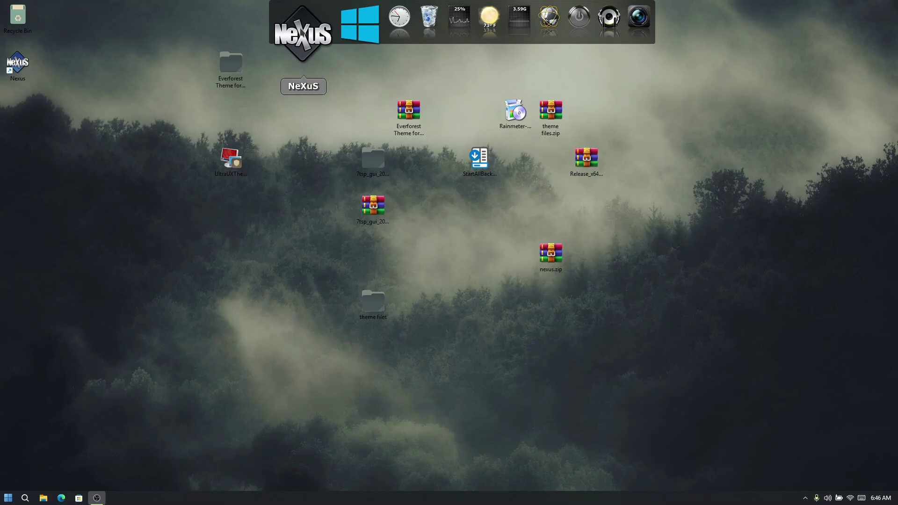
- Start a dock restore from Nexus Advanced preferences, browsing to Desktop\theme files
left_click(301, 25)
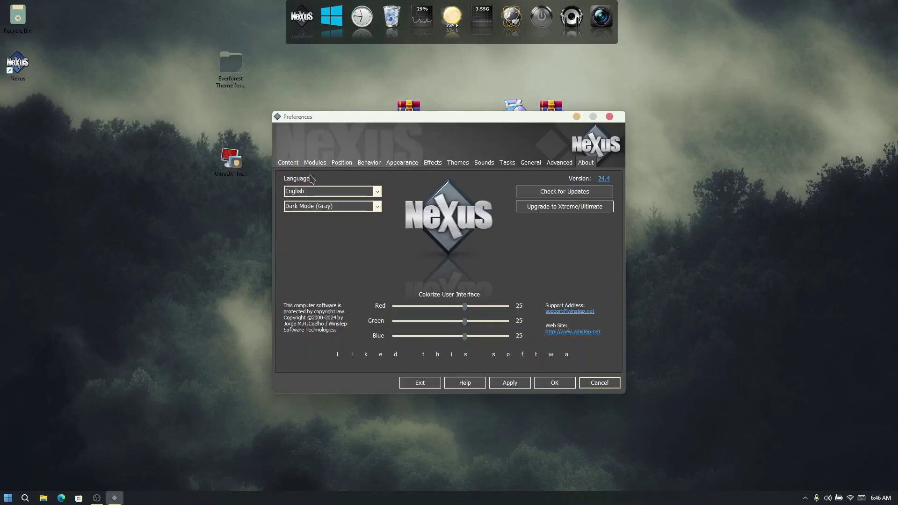
left_click(561, 163)
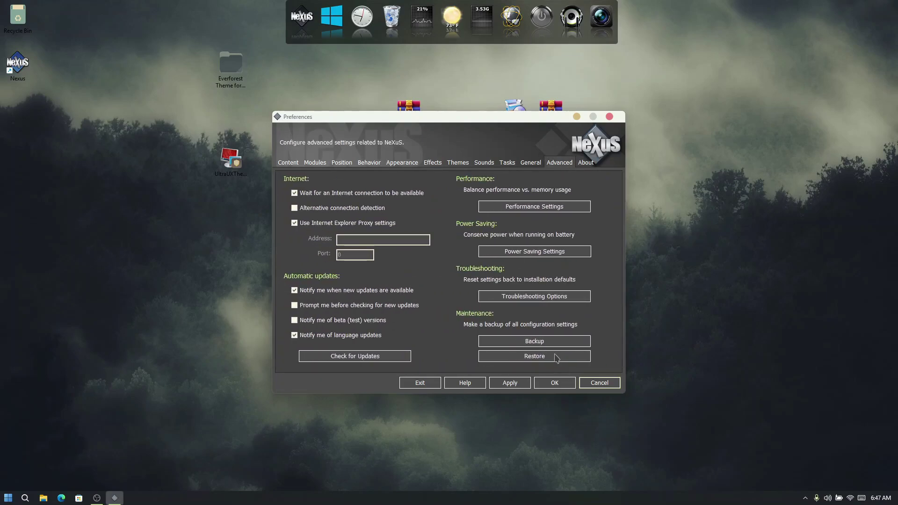
left_click(557, 357)
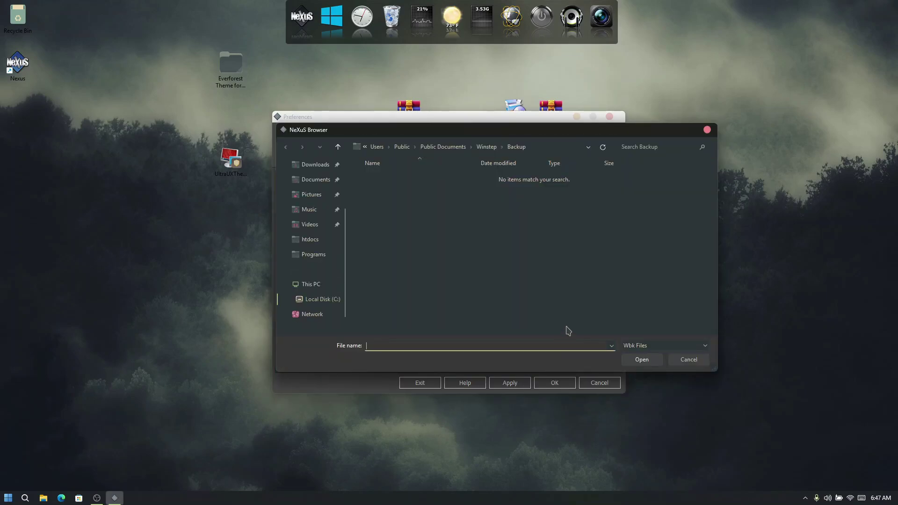
scroll(306, 205, "up", 2)
left_click(310, 213)
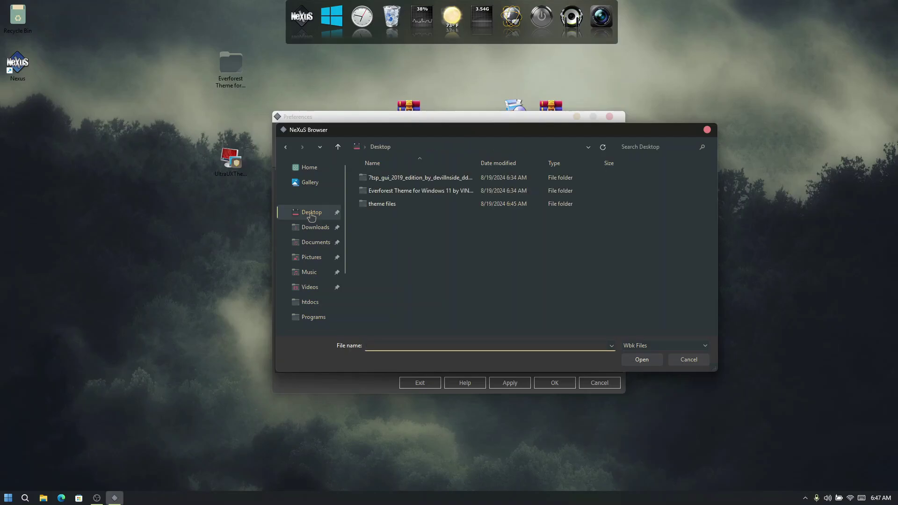
left_click(403, 206)
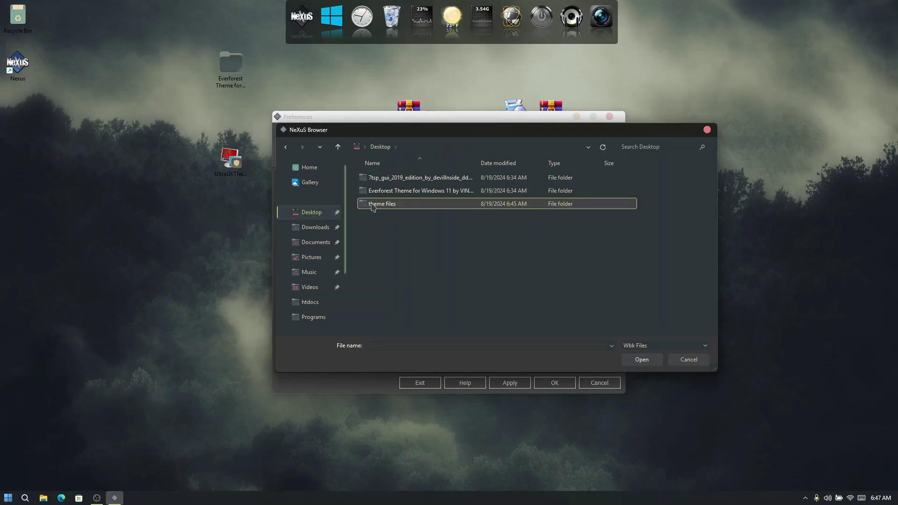
double_click(406, 208)
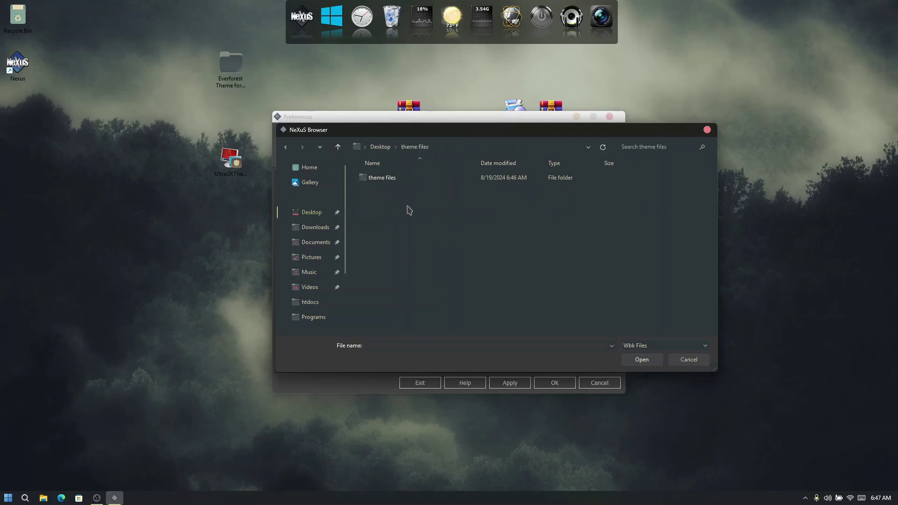
- Load Everforest Dock - backup.wbk, then enable Hide Windows taskbar and apply
double_click(412, 182)
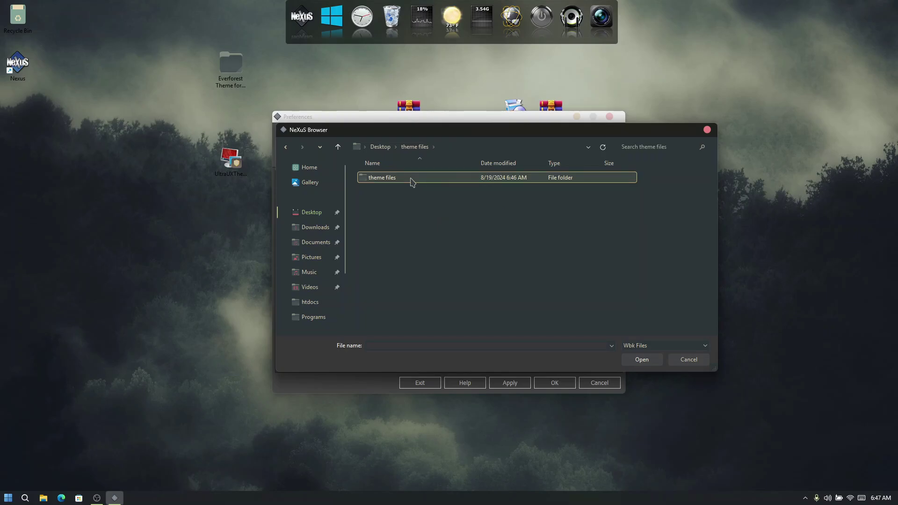
left_click(378, 180)
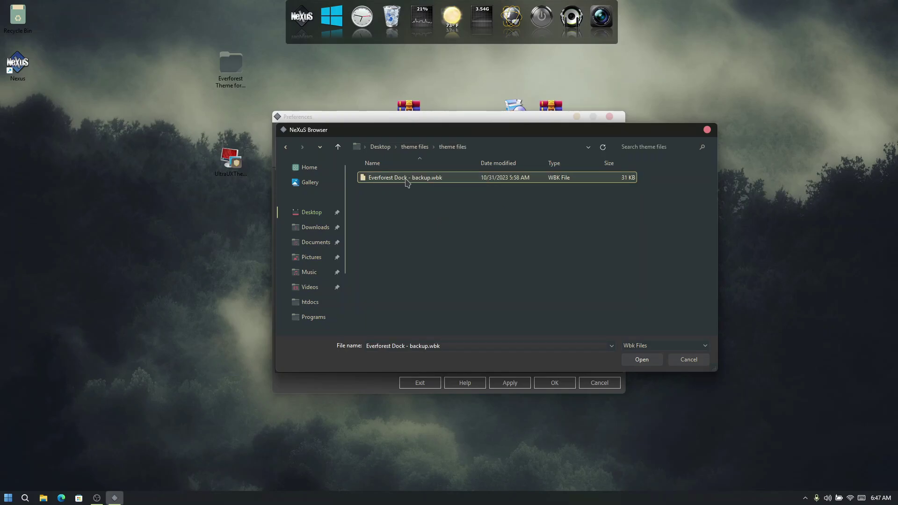
left_click(642, 360)
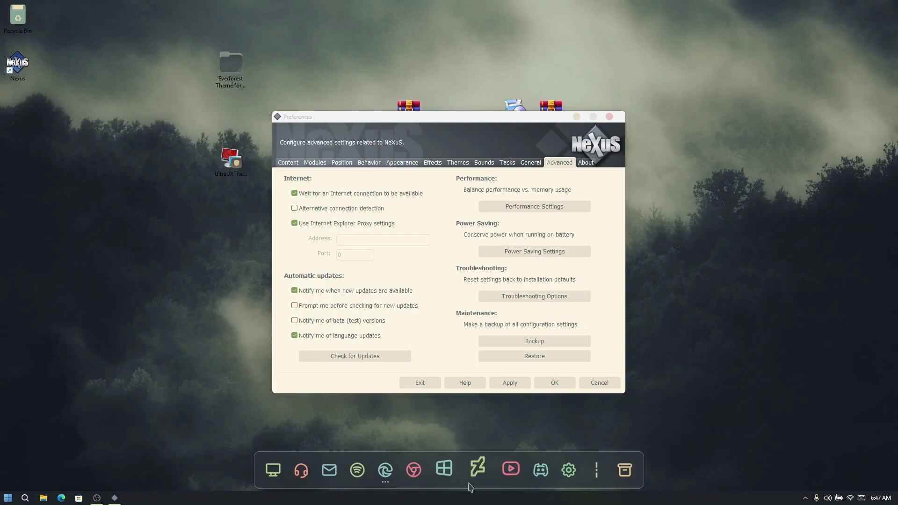
left_click(526, 163)
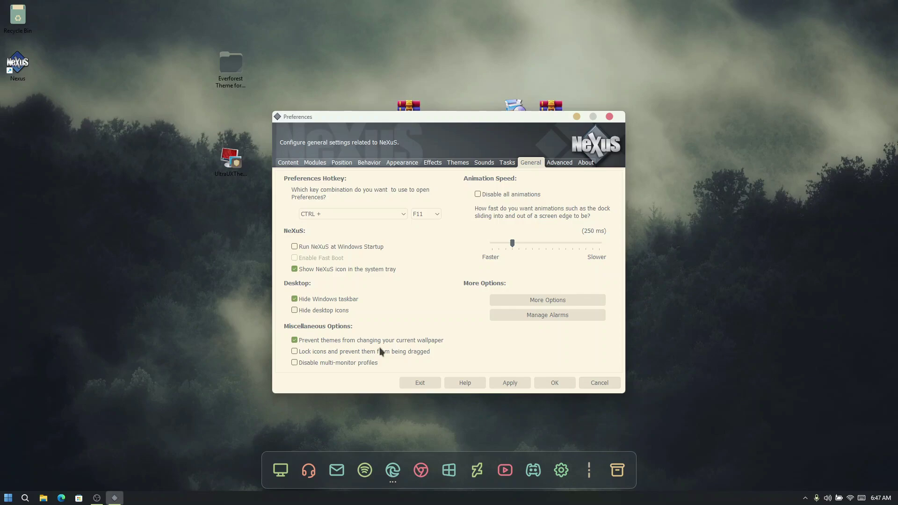
left_click(554, 387)
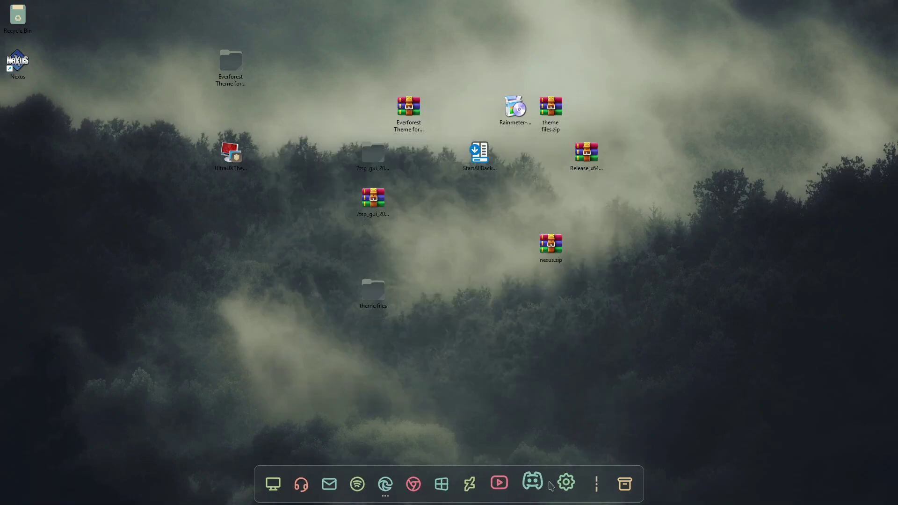
- Add the Nexus desktop shortcut to the dock
left_click(281, 482)
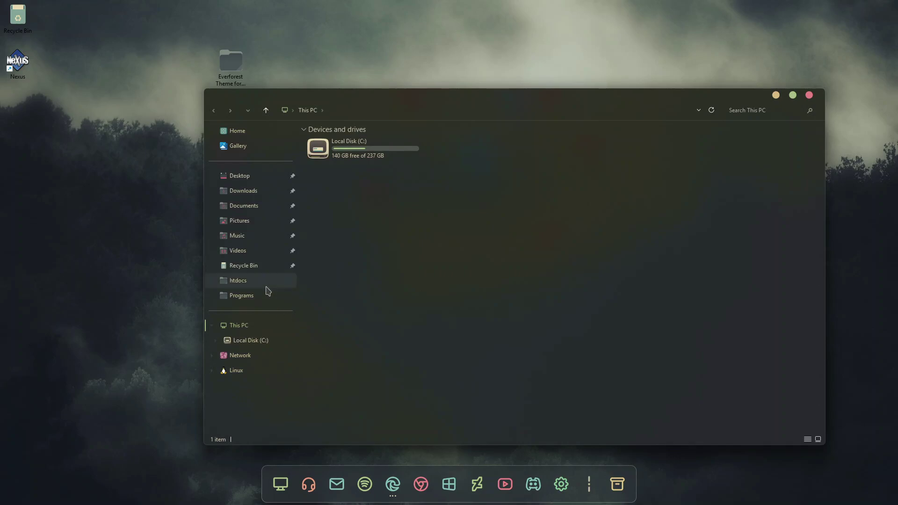
left_click(809, 95)
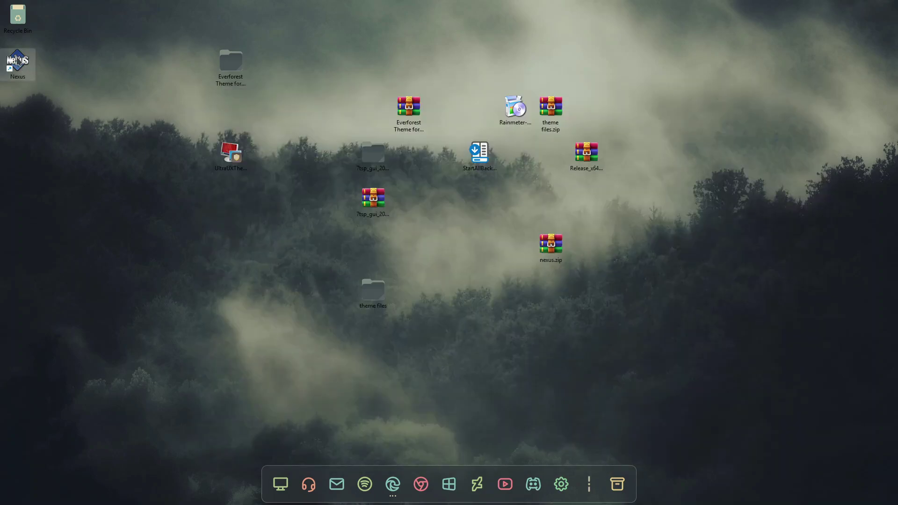
left_click_drag(17, 60, 430, 485)
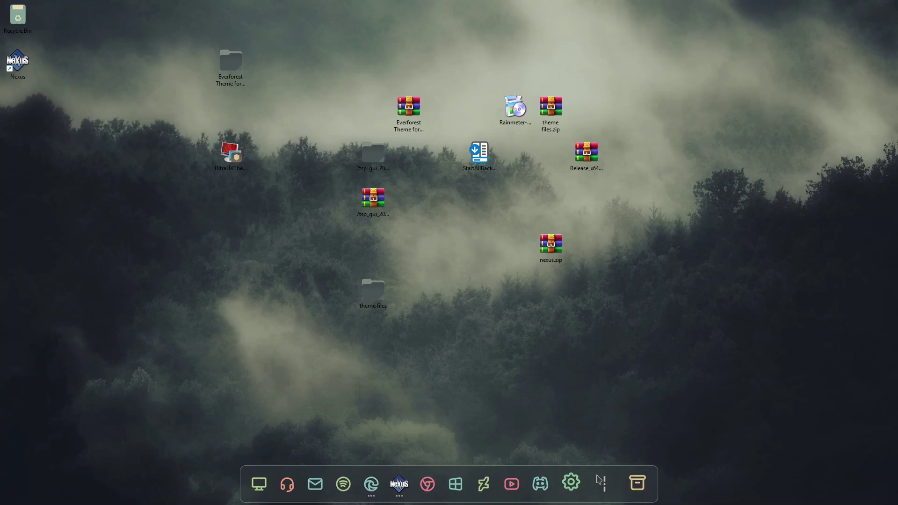
- Open C:\everforest extra icons in File Explorer
double_click(234, 71)
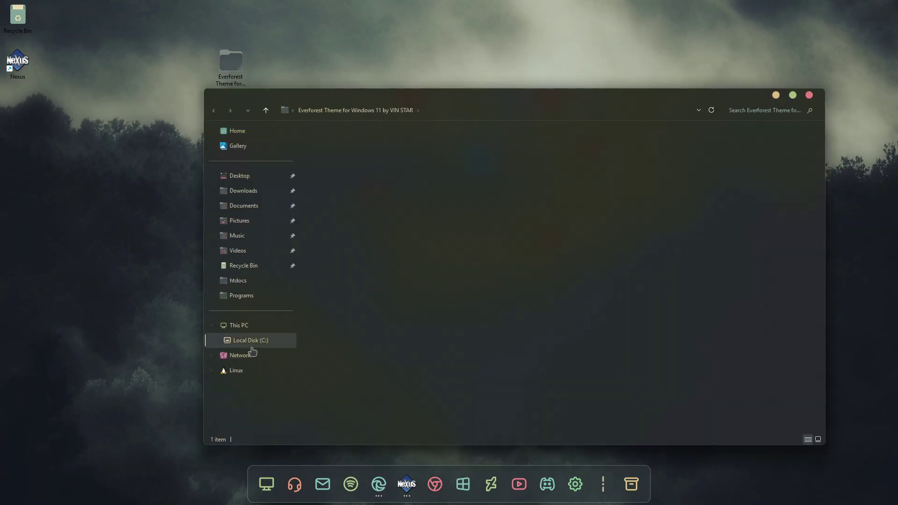
left_click(252, 346)
left_click(375, 145)
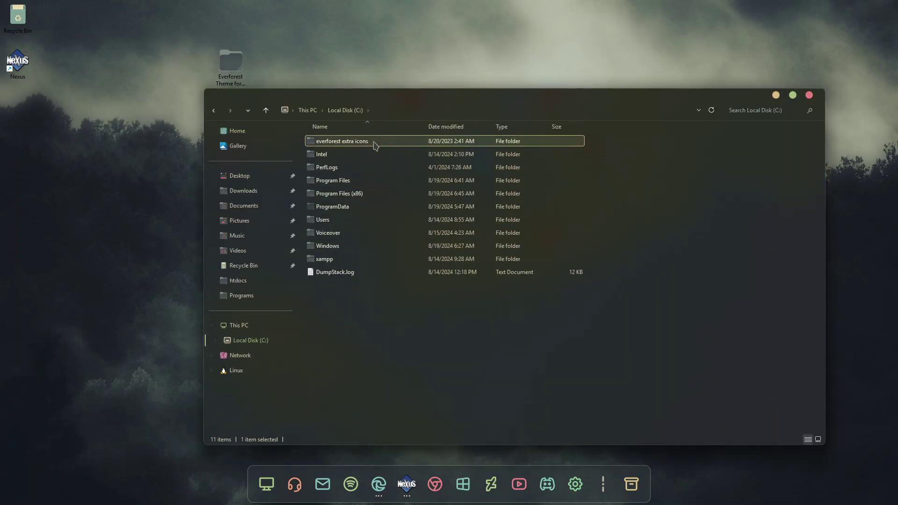
double_click(376, 144)
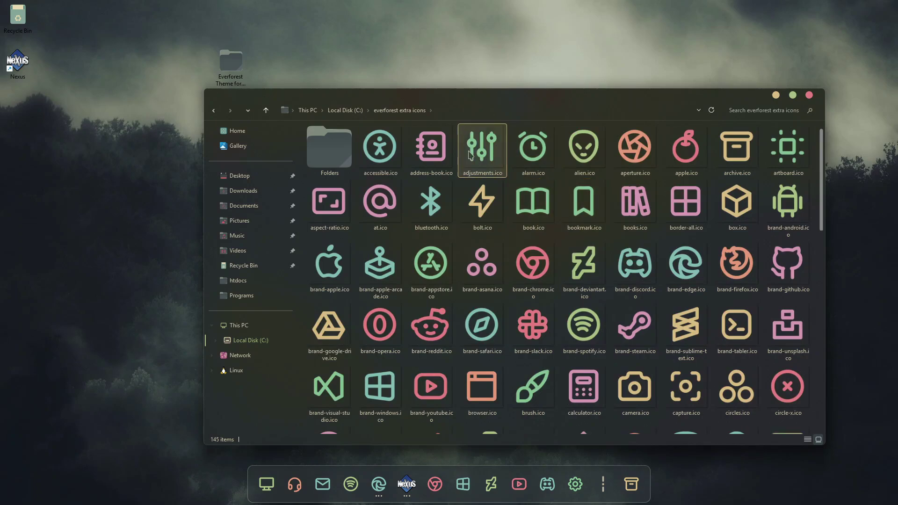
- Create a dock shortcut from tools.ico using Create Shortcut Here
scroll(500, 287, "down", 8)
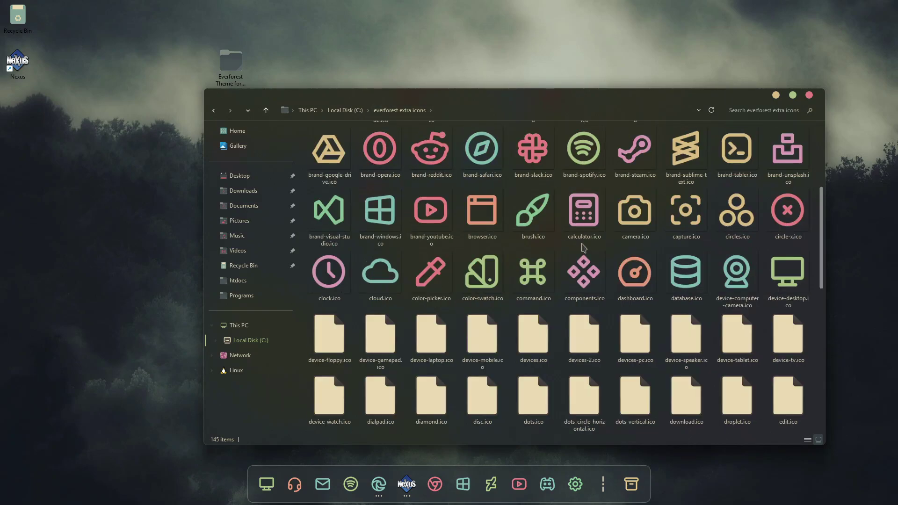
scroll(464, 287, "down", 5)
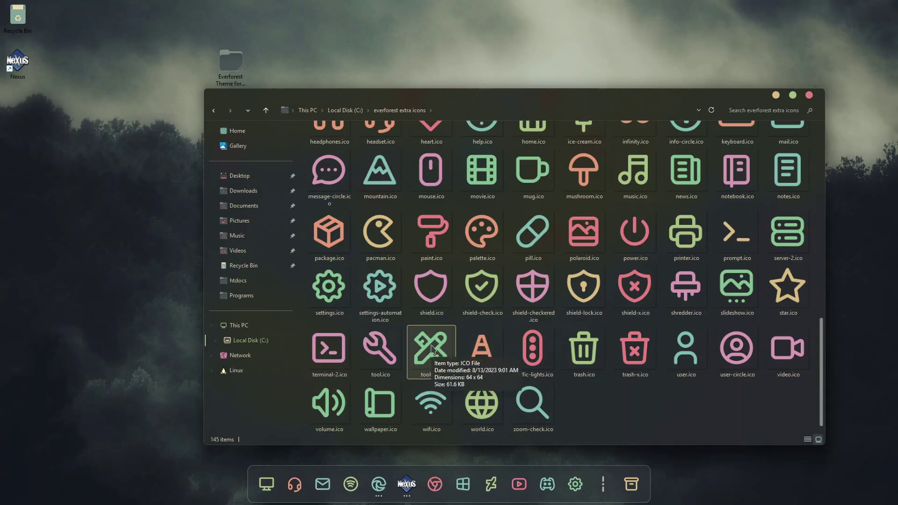
left_click_drag(431, 350, 406, 487)
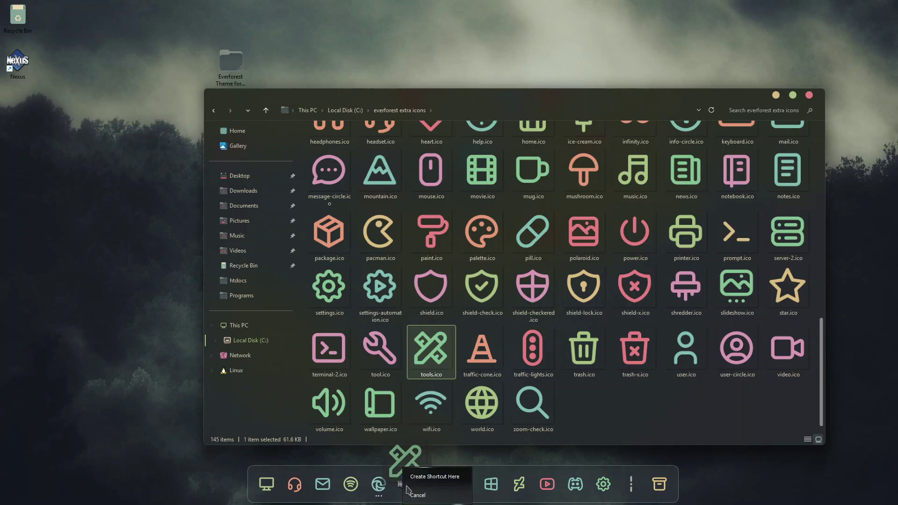
left_click(440, 479)
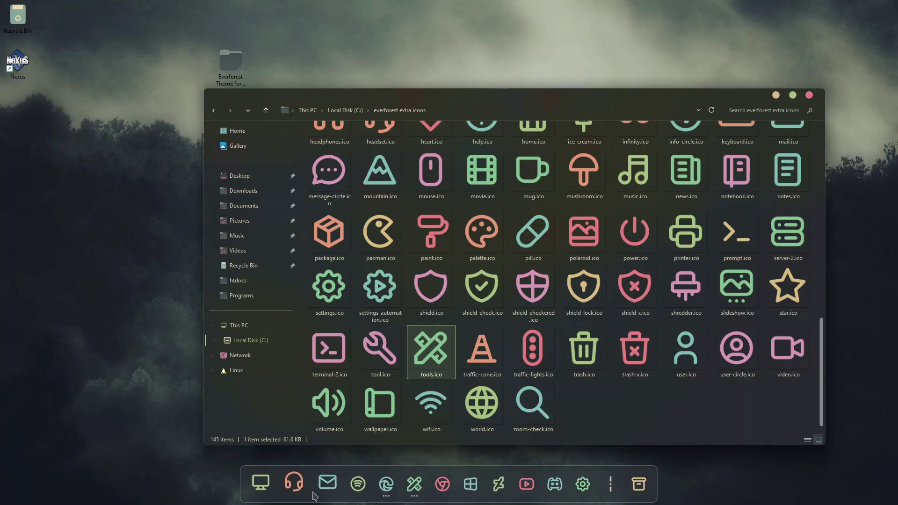
- Remove the tools item from the dock, confirm with Yes, and close Explorer
left_click(409, 484)
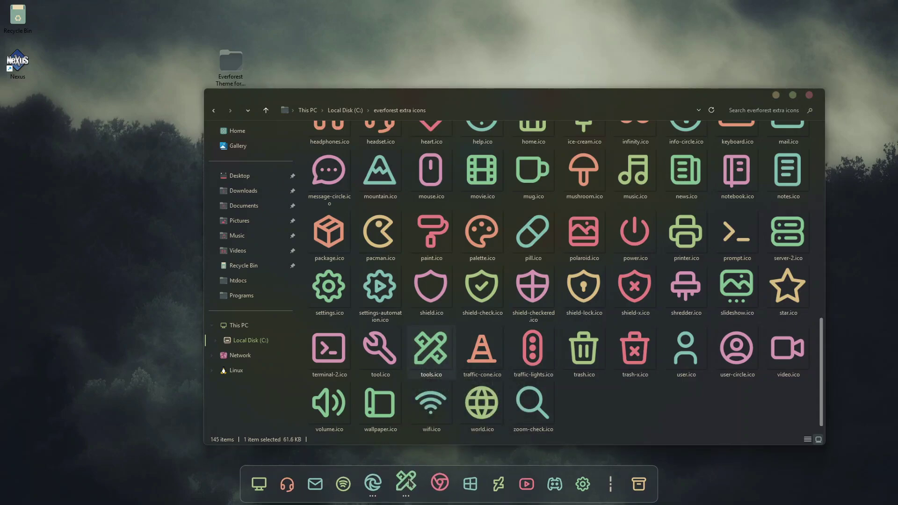
right_click(409, 485)
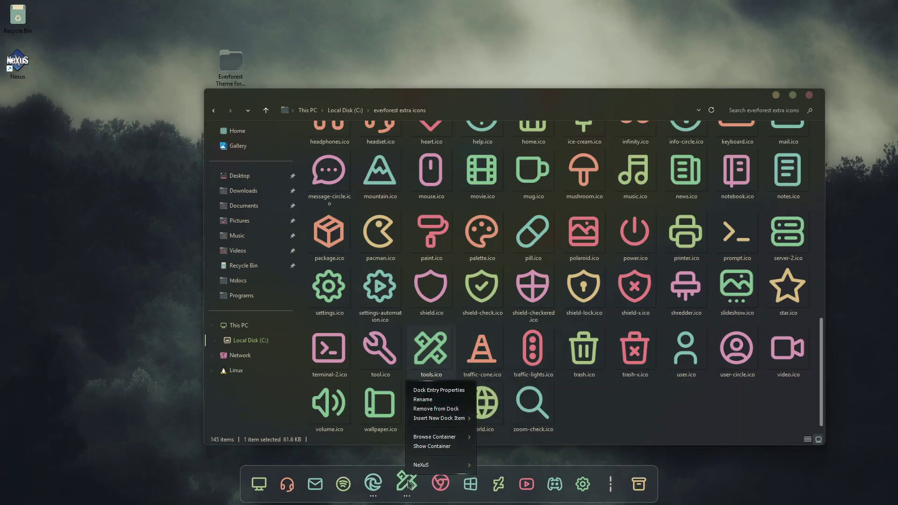
right_click(408, 485)
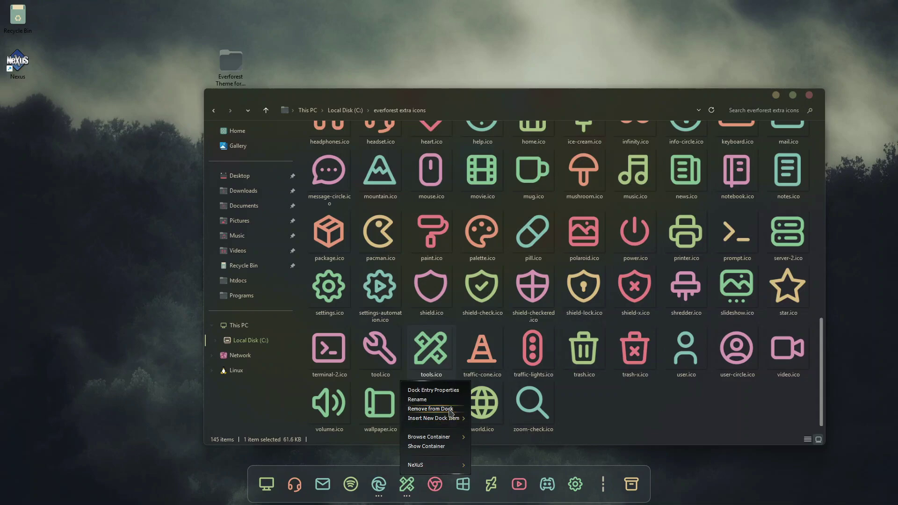
left_click(431, 409)
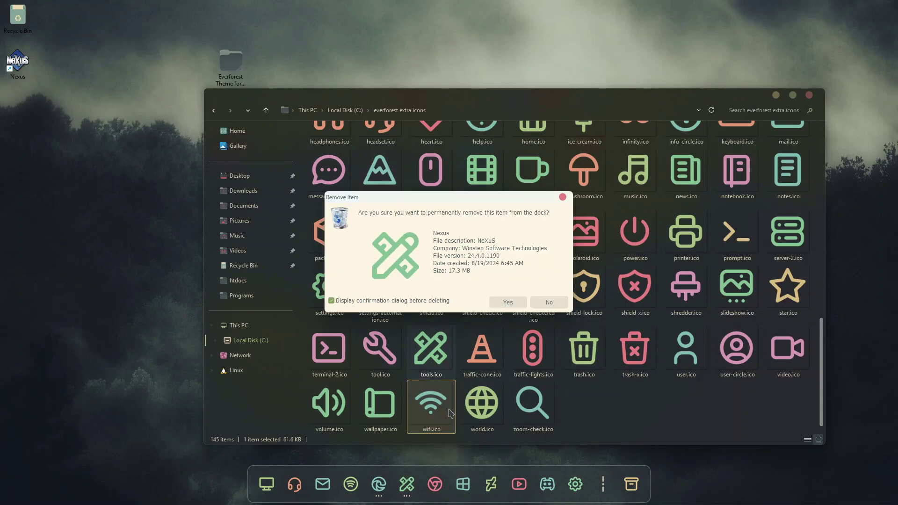
left_click(508, 301)
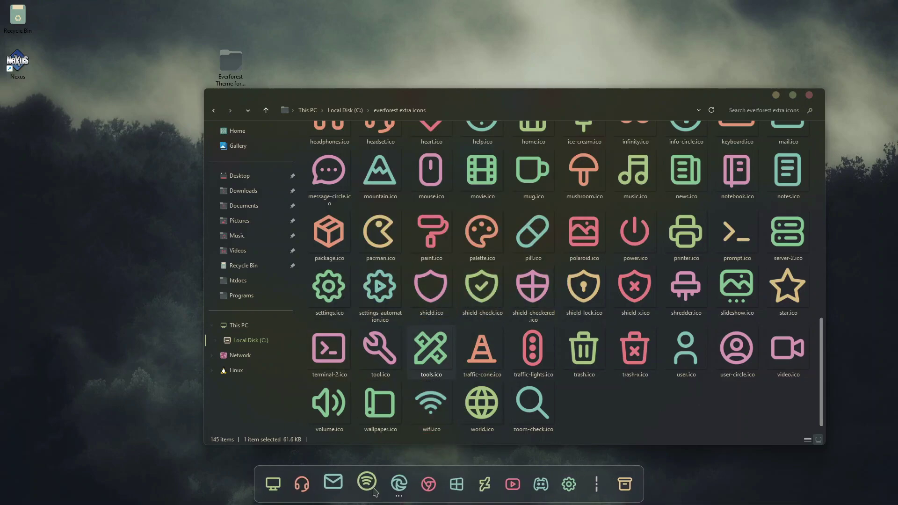
left_click(811, 94)
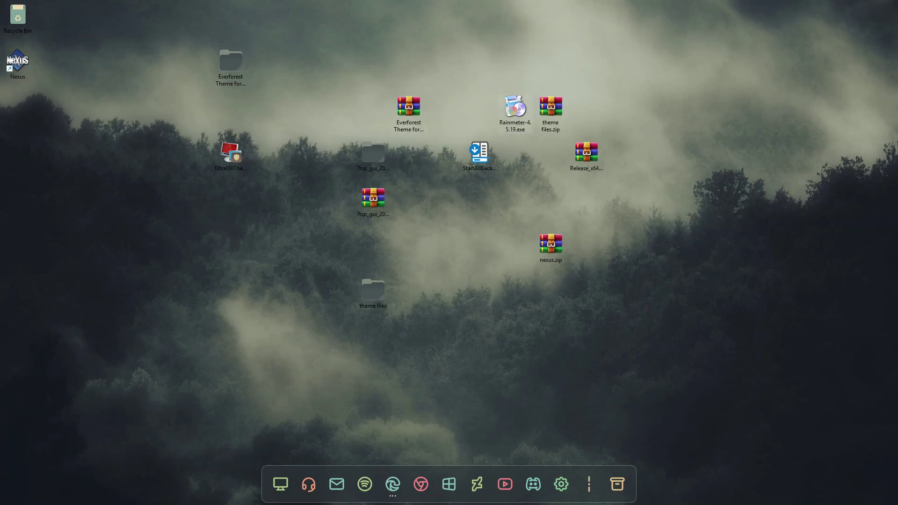
- Install Rainmeter with the default language and finish setup
left_click(447, 277)
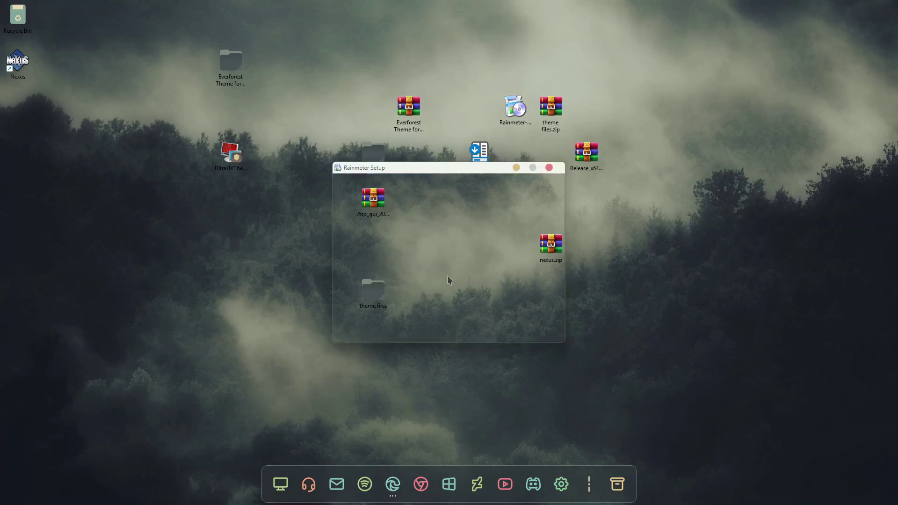
left_click(499, 330)
left_click(502, 331)
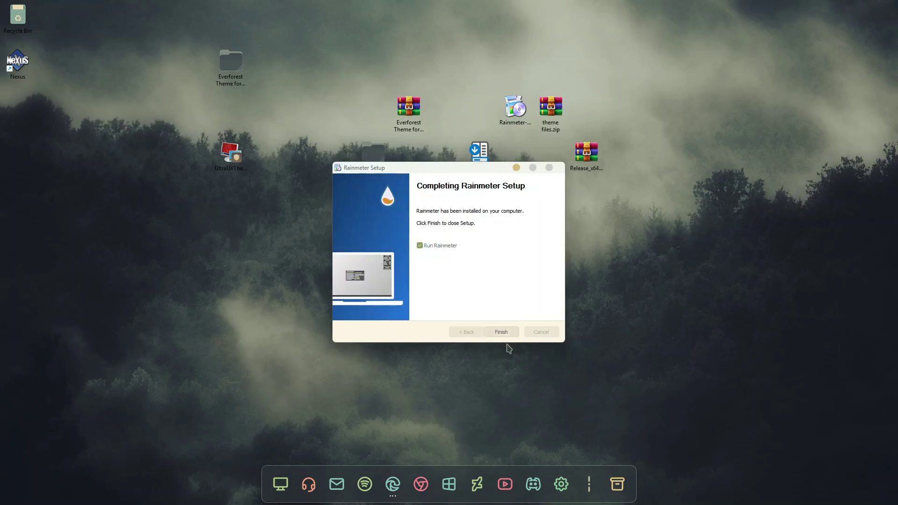
left_click(501, 332)
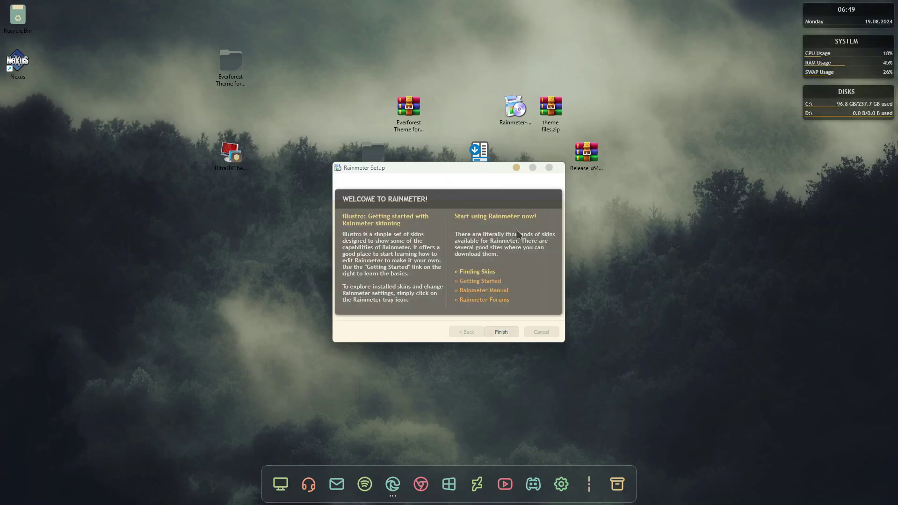
- Unload the welcome skin and the illustro clock, SYSTEM and DISKS skins
right_click(527, 266)
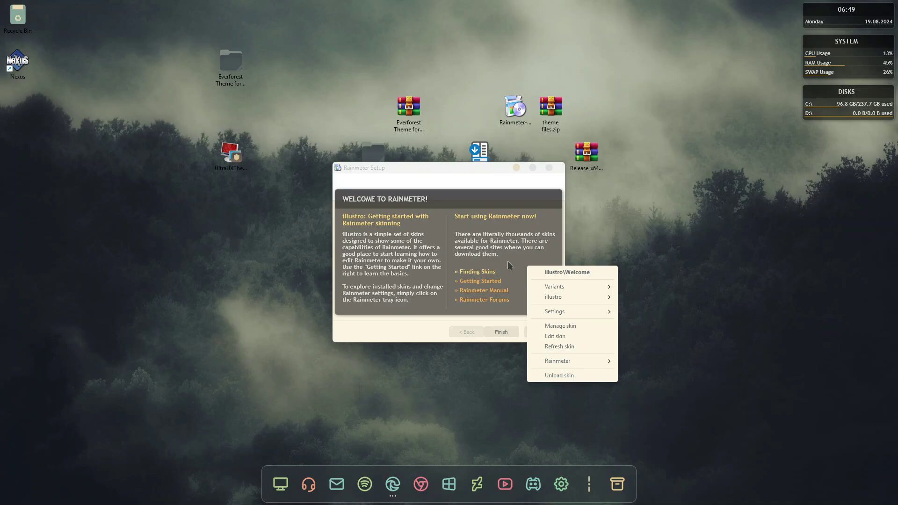
left_click(559, 375)
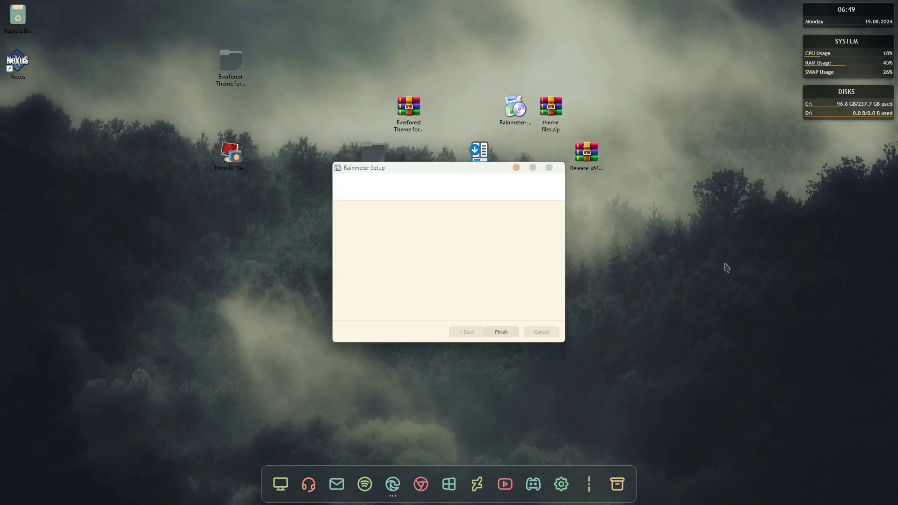
right_click(837, 22)
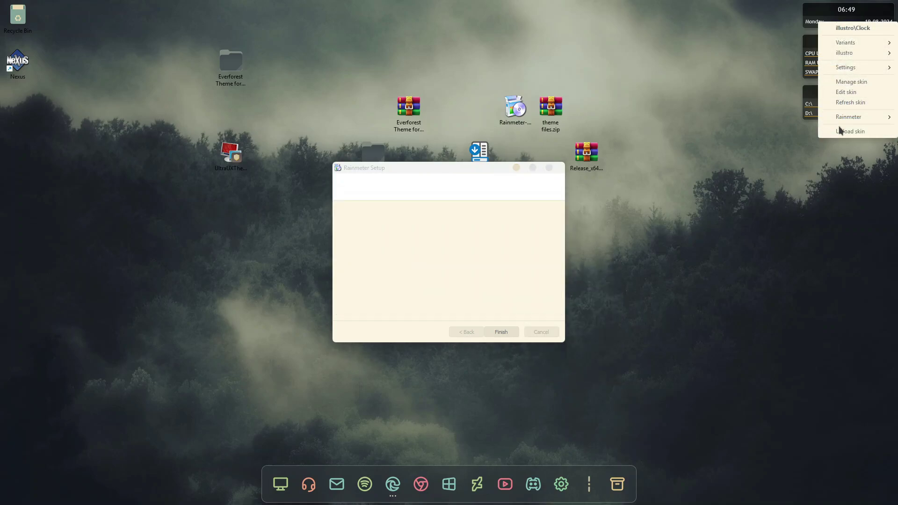
left_click(839, 131)
right_click(837, 47)
left_click(837, 161)
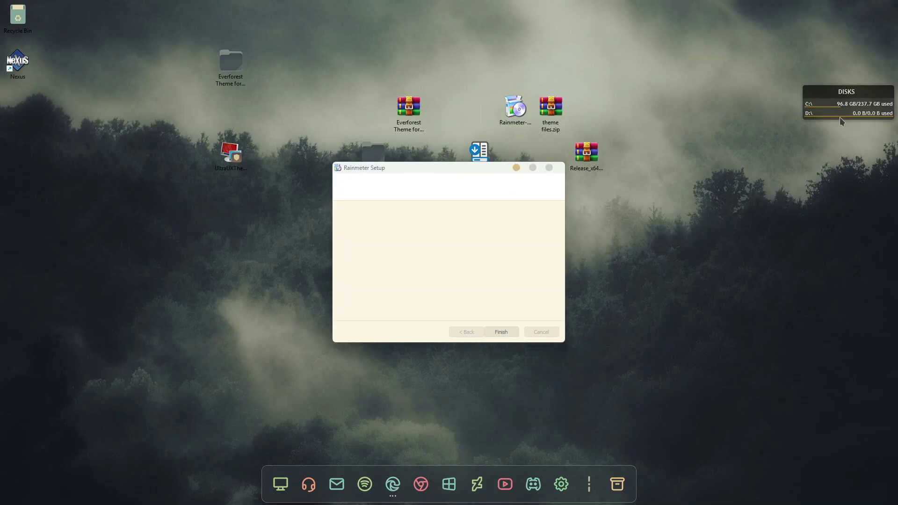
right_click(842, 122)
left_click(843, 191)
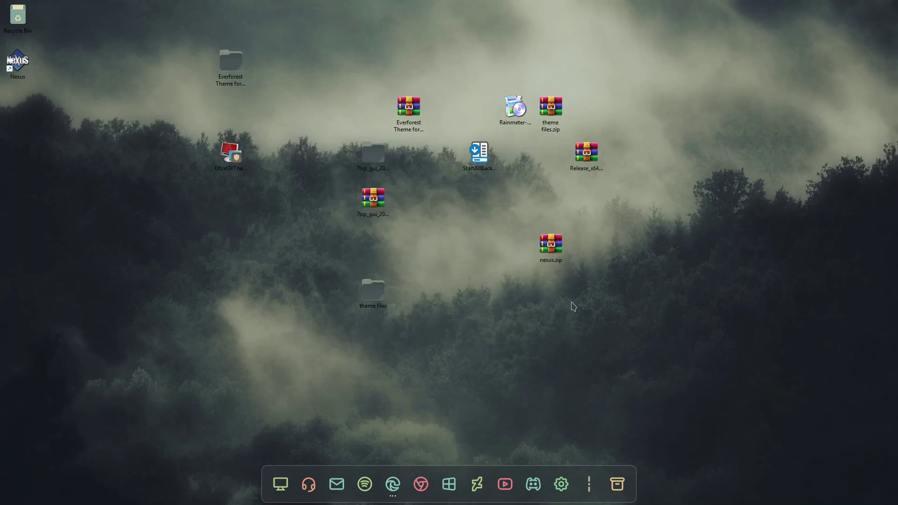
- Install the Lyndo .rmskin from theme files\theme files and drag its clock up-left
double_click(380, 293)
left_click(351, 142)
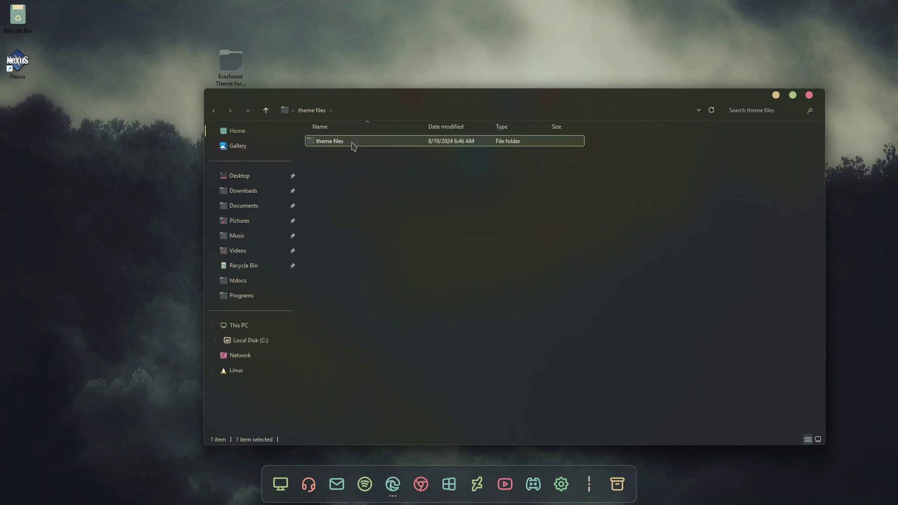
double_click(352, 142)
left_click(345, 156)
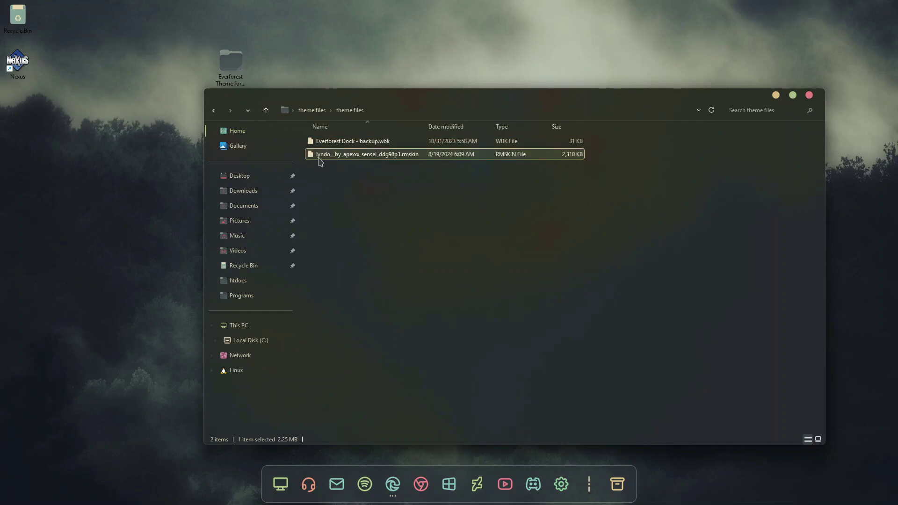
double_click(391, 156)
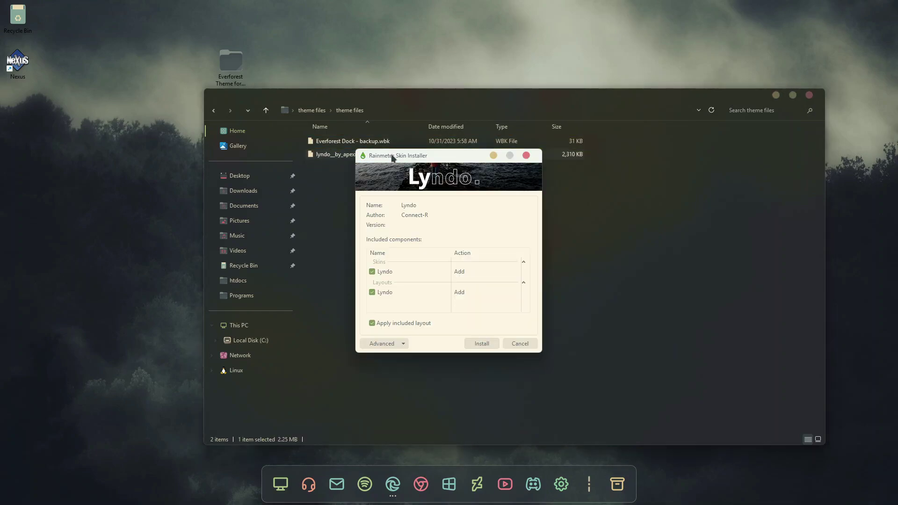
left_click(491, 345)
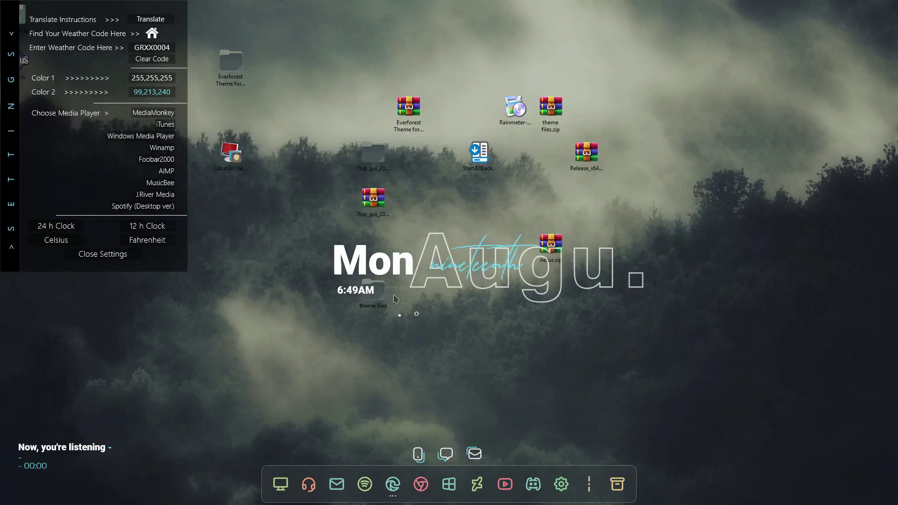
left_click_drag(499, 277, 447, 229)
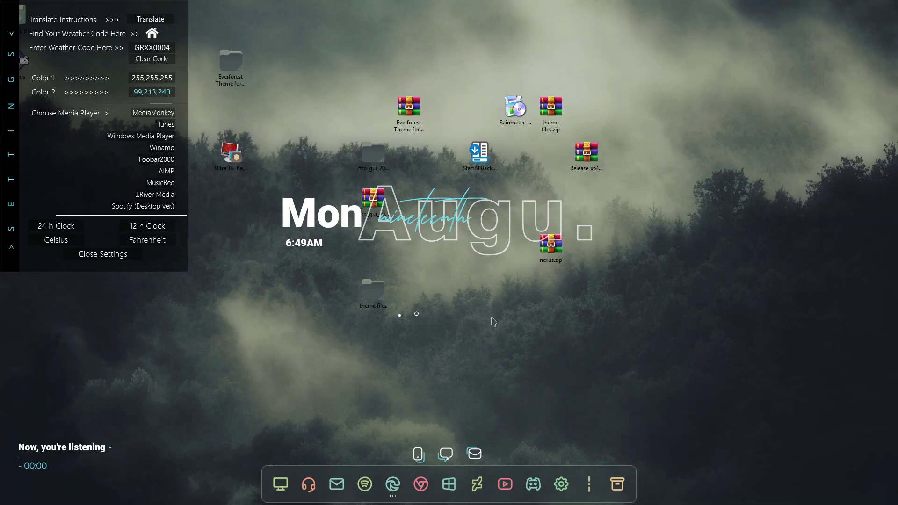
- Set Lyndo's Color 2 to 23,28,34 sampled from the desktop, then close settings
left_click(155, 93)
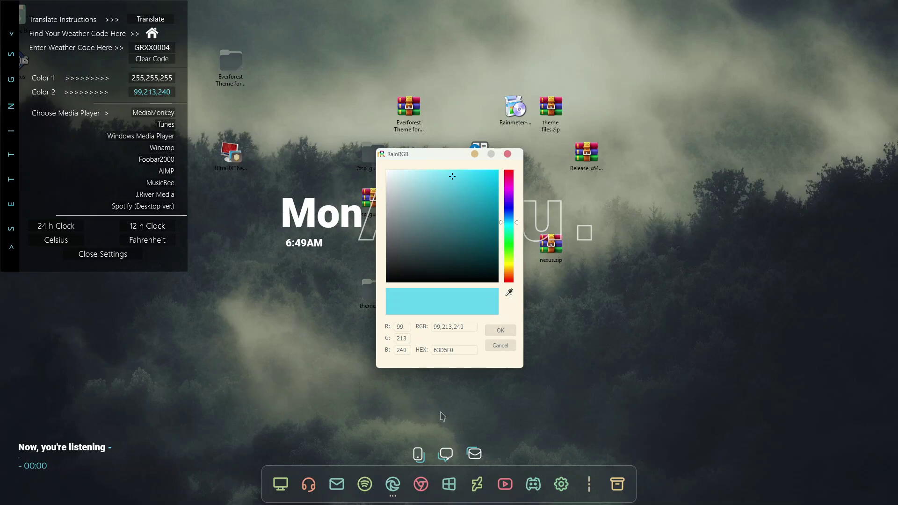
left_click(510, 295)
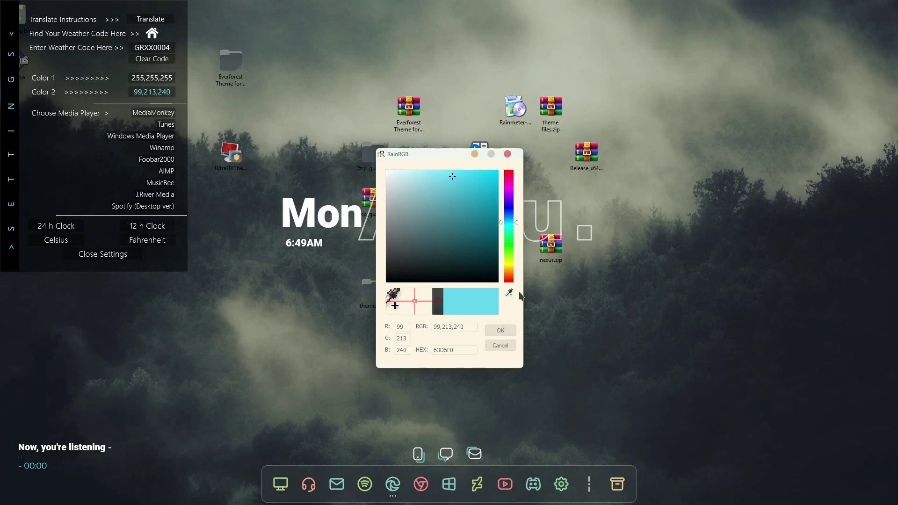
left_click(852, 273)
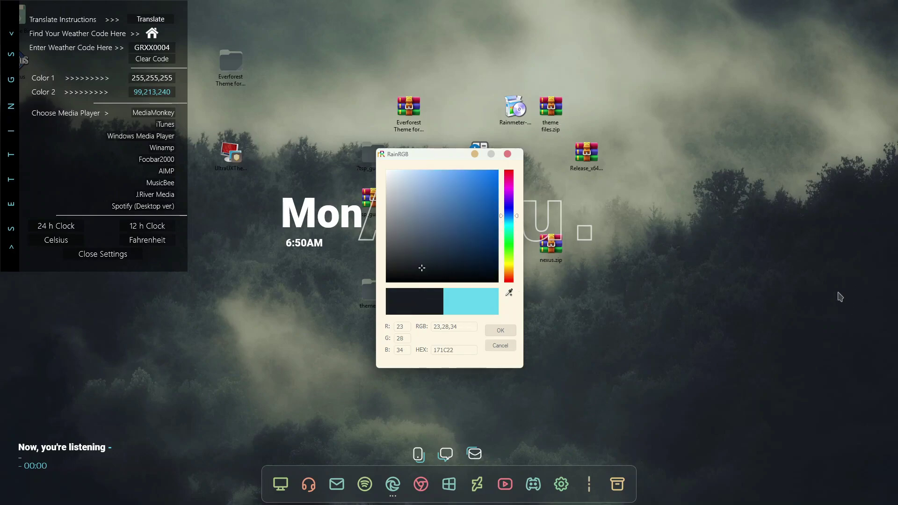
left_click(500, 331)
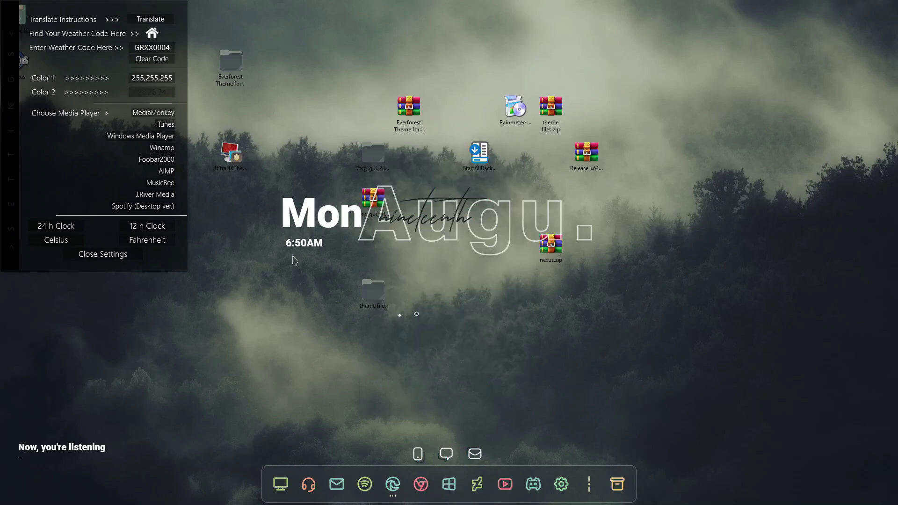
left_click(107, 260)
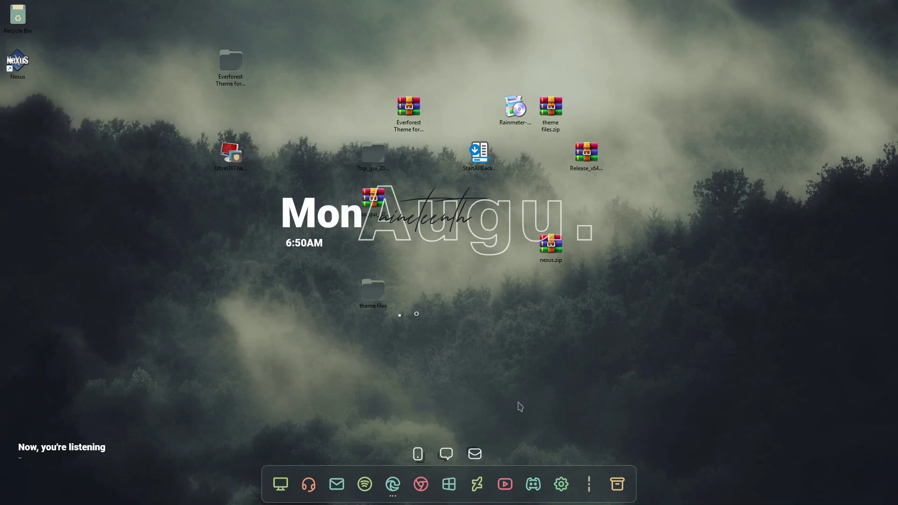
- Hide all desktop icons by turning off Show desktop icons
left_click_drag(664, 61, 113, 346)
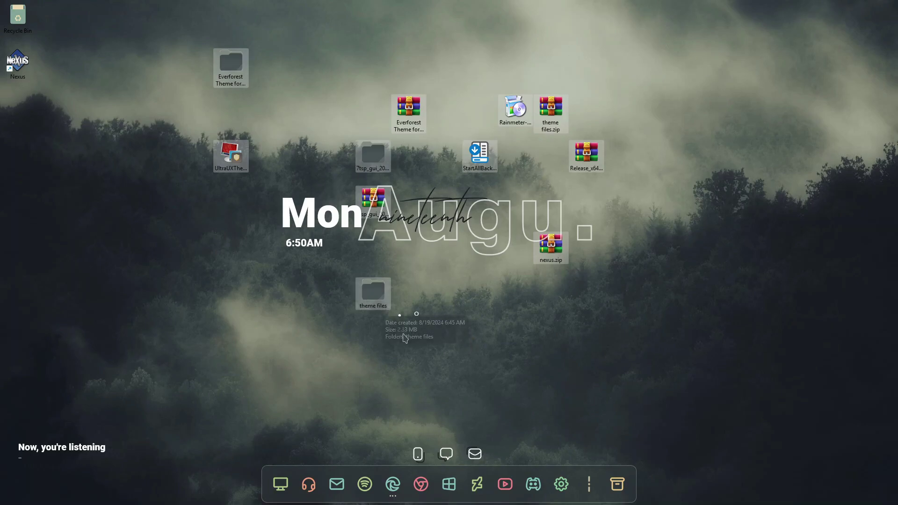
right_click(696, 62)
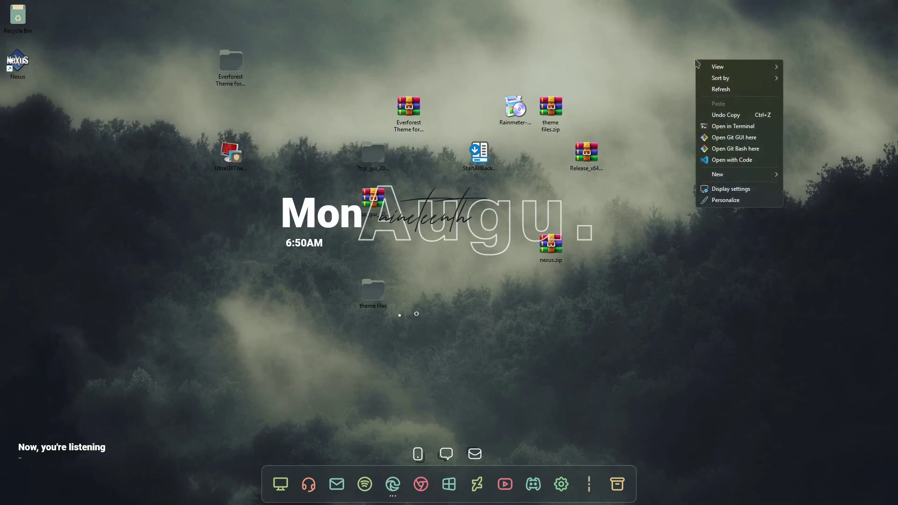
mouse_move(723, 69)
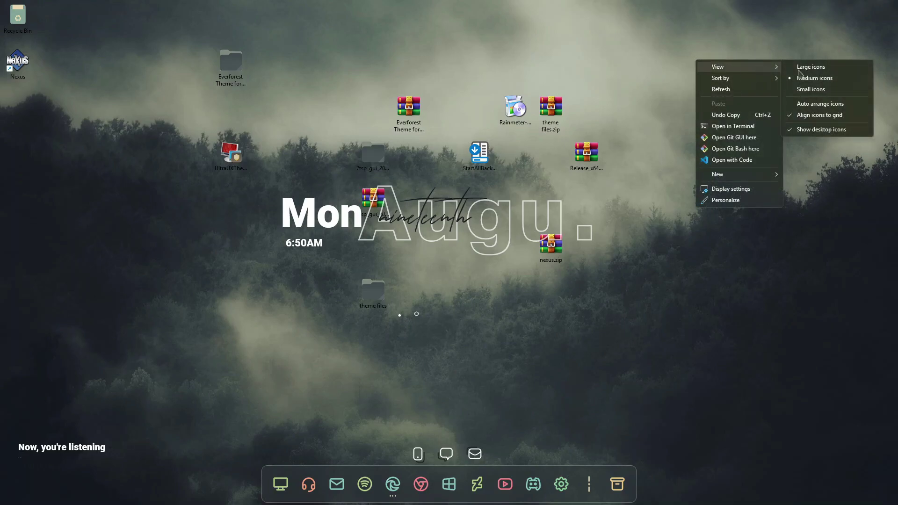
left_click(814, 134)
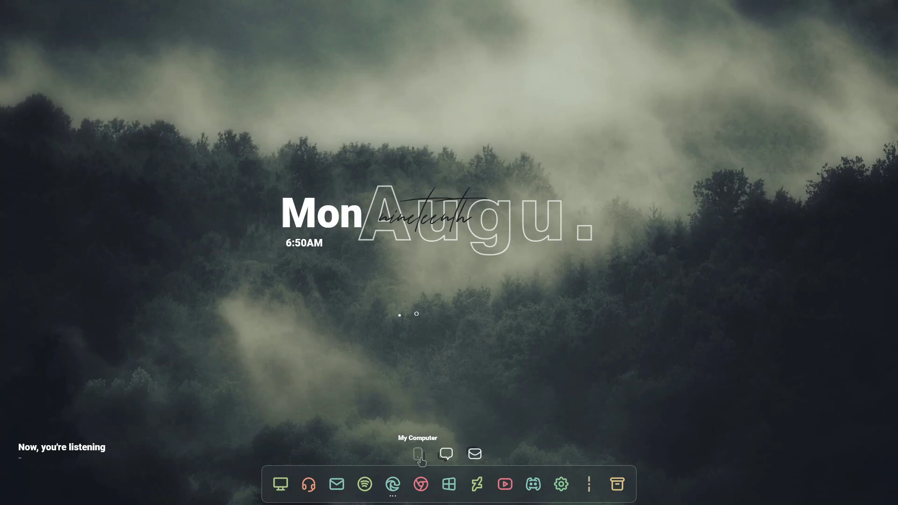
- Unload the small Lyndo dock skin with the phone, chat and mail icons
right_click(473, 457)
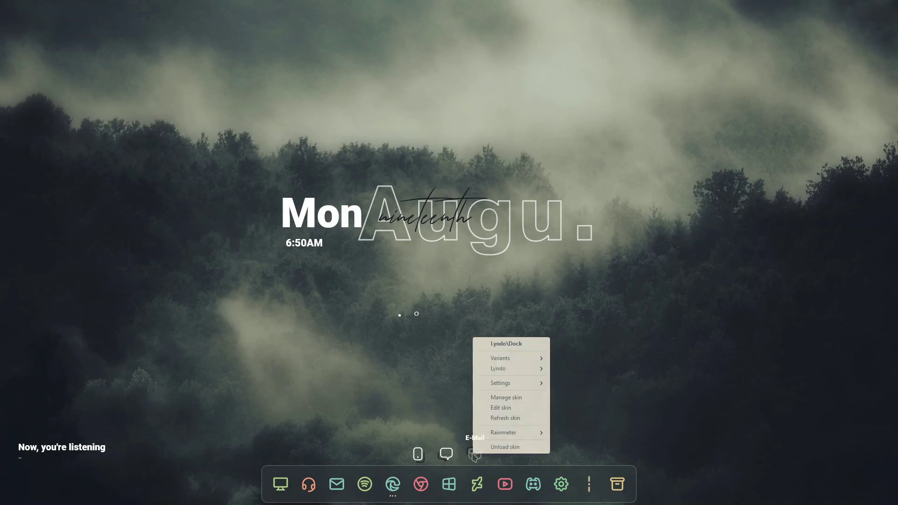
left_click(497, 448)
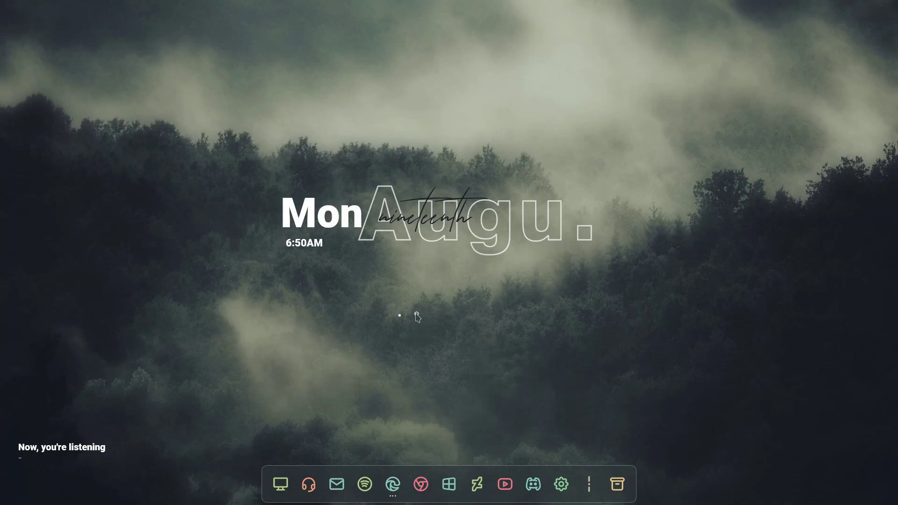
right_click(417, 316)
- Move the 'Now, you're listening' widget lower, then open This PC from the dock and close it
left_click(463, 396)
left_click_drag(67, 451, 63, 481)
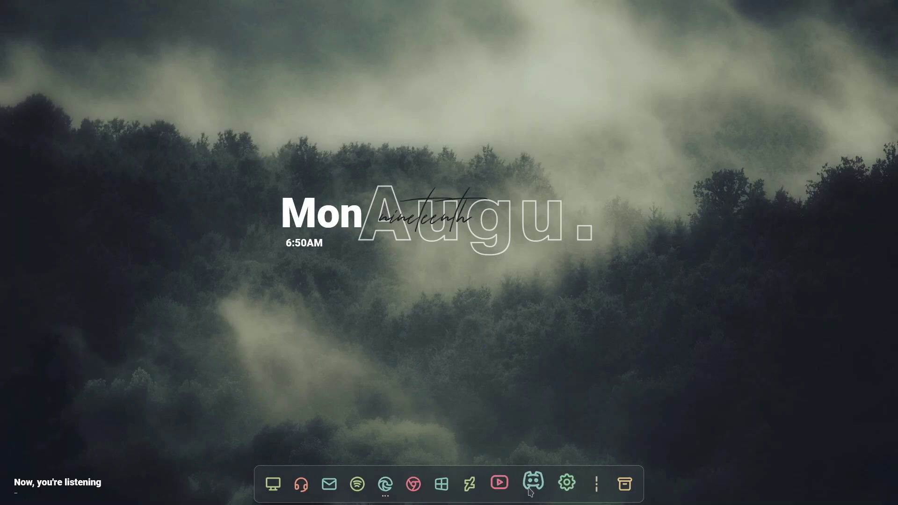
left_click(281, 480)
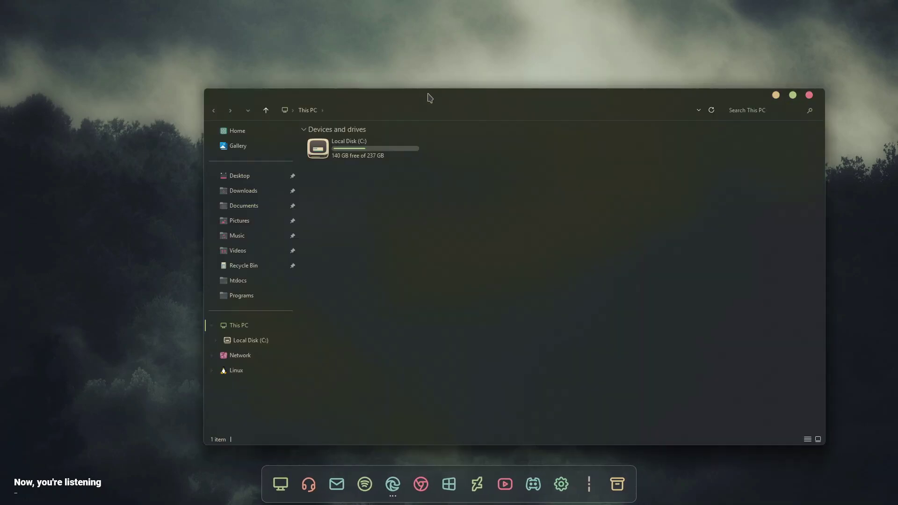
left_click_drag(427, 94, 345, 50)
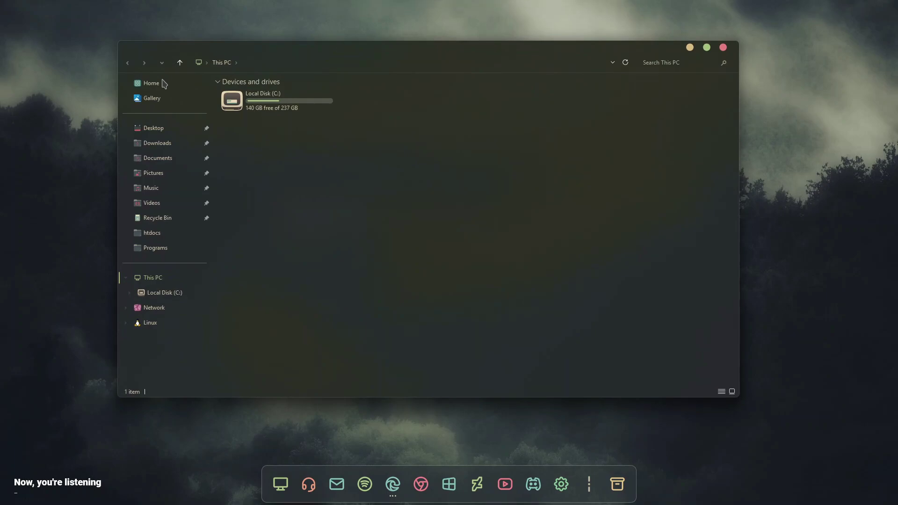
left_click(232, 100)
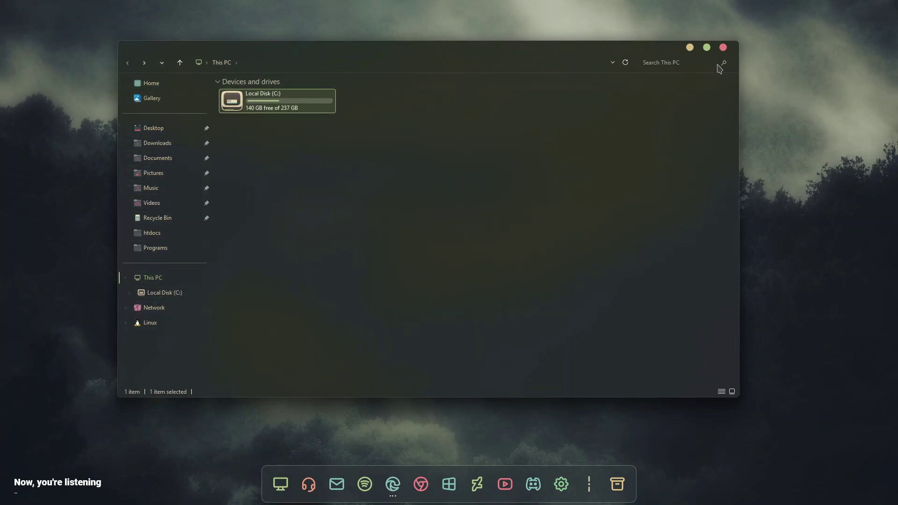
left_click(723, 48)
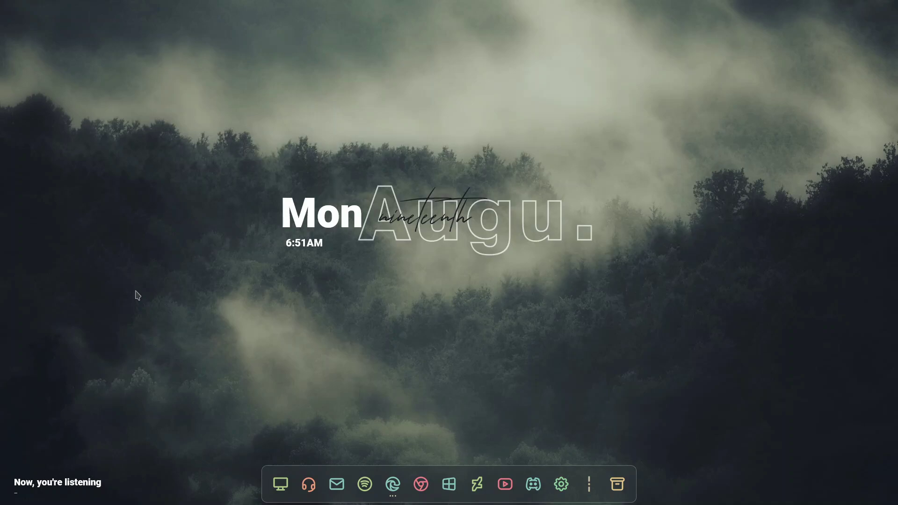